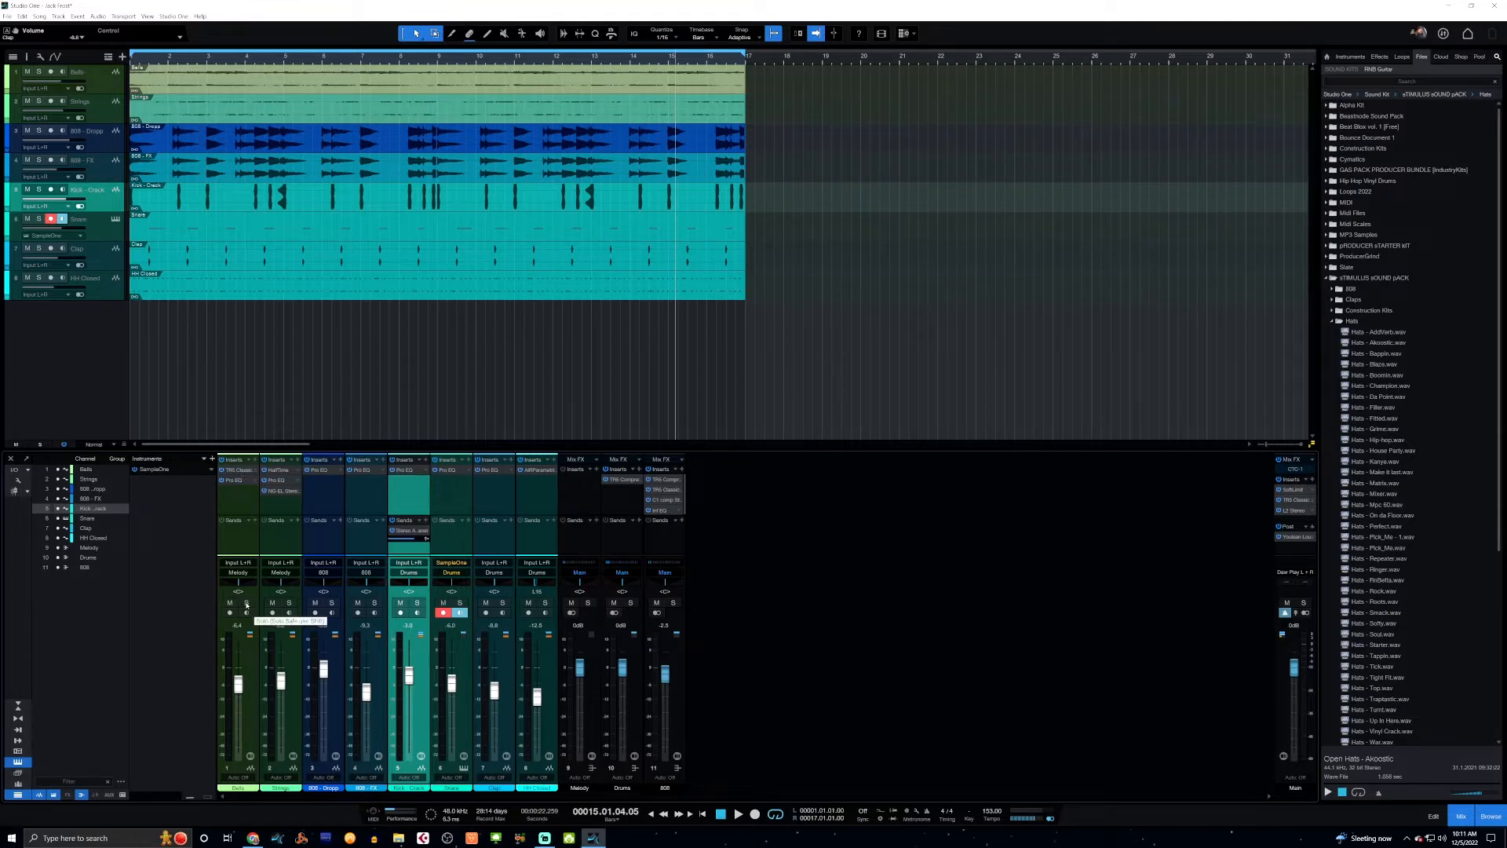
Solo the Bells track and listen to it from the start of the song.
{"action": "left_click", "coordinate": [246, 603]}
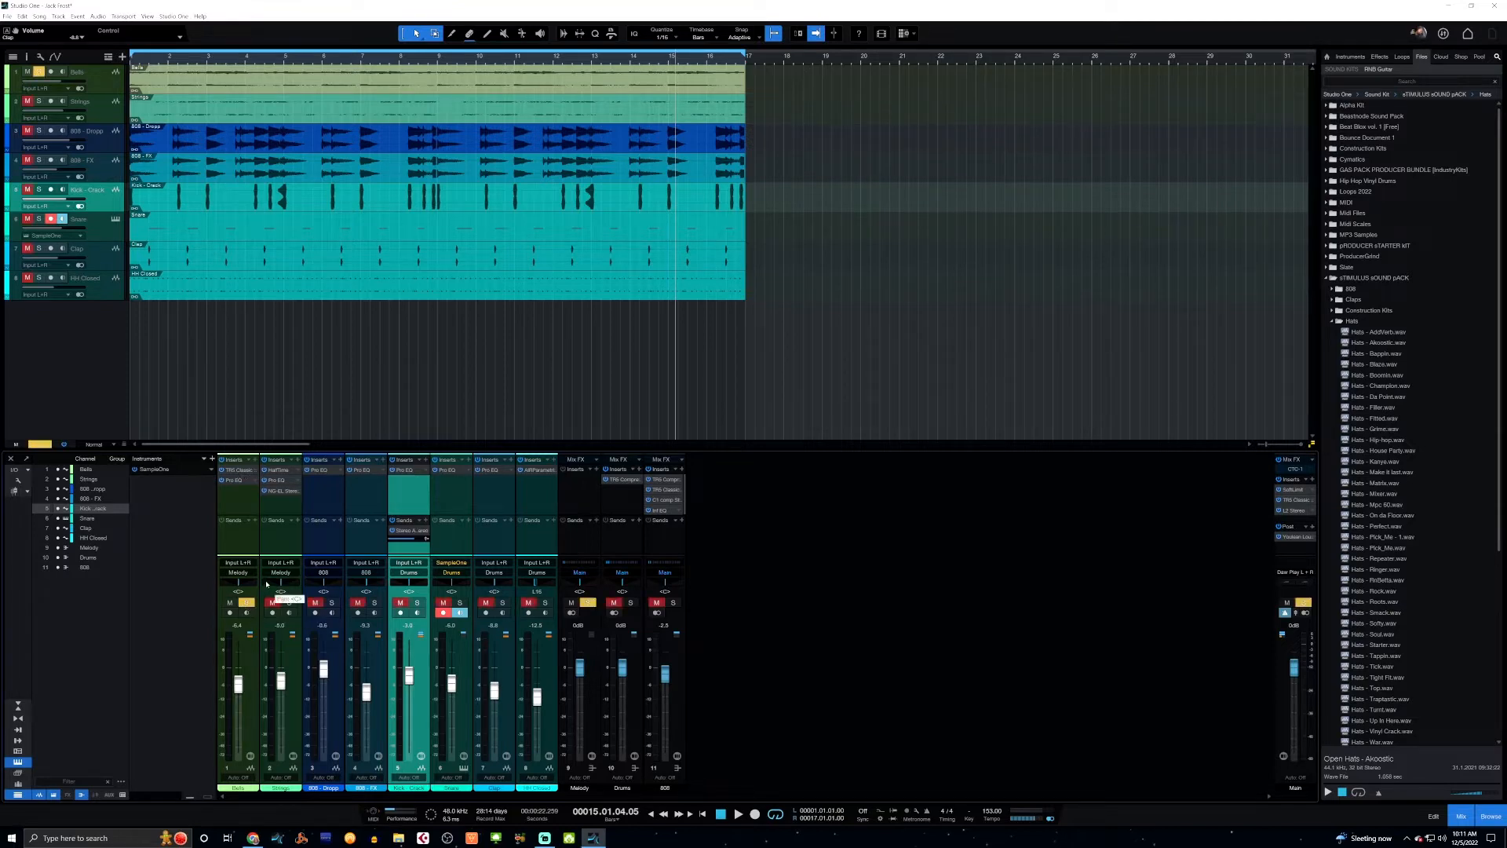
{"action": "key", "text": "KP_0"}
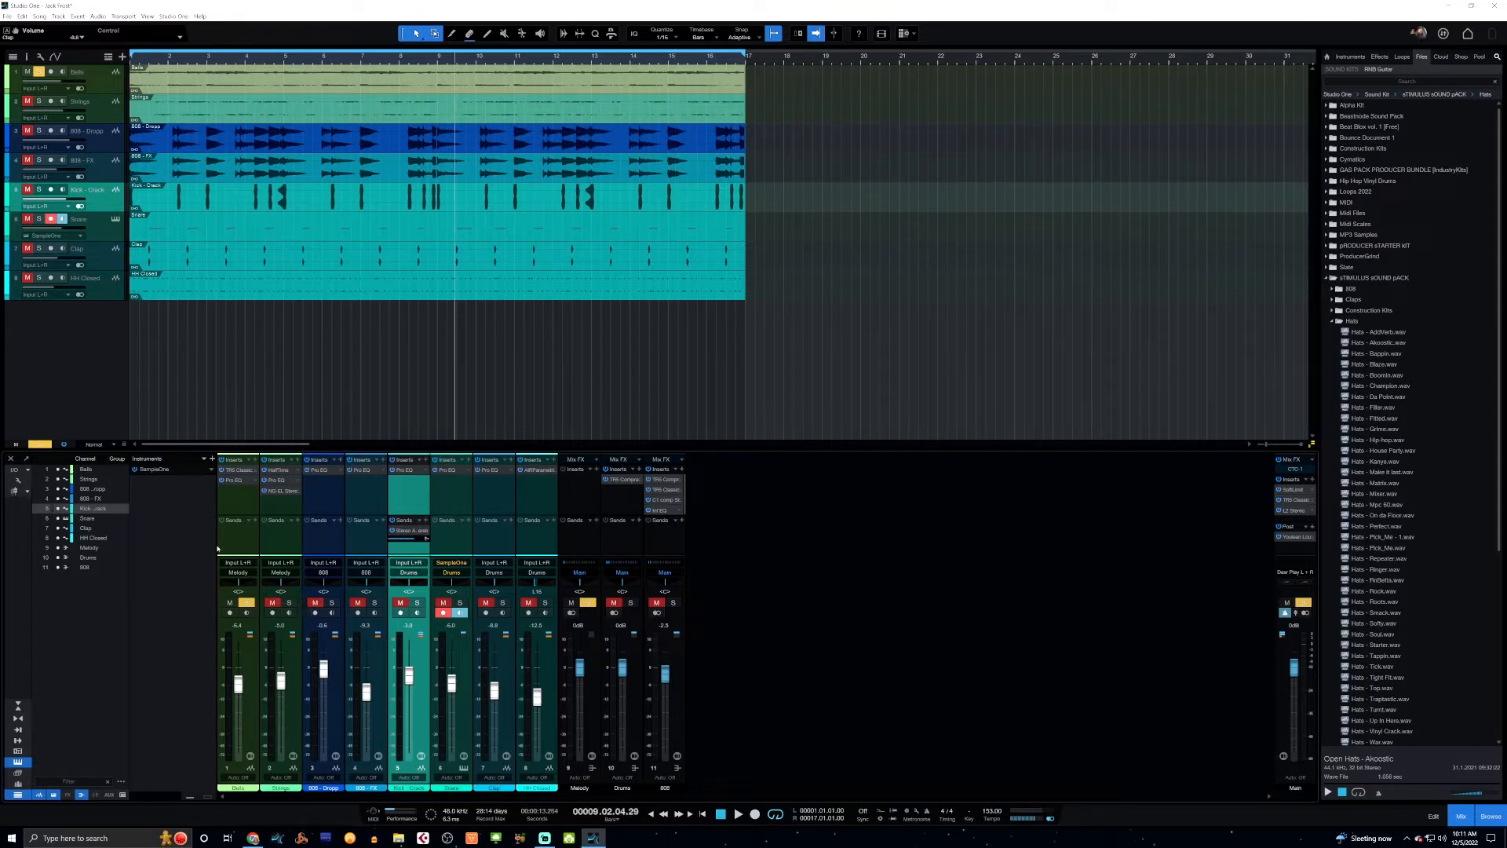
{"action": "key", "text": "space"}
{"action": "key", "text": "space"}
{"action": "key", "text": "Home"}
{"action": "key", "text": "space"}
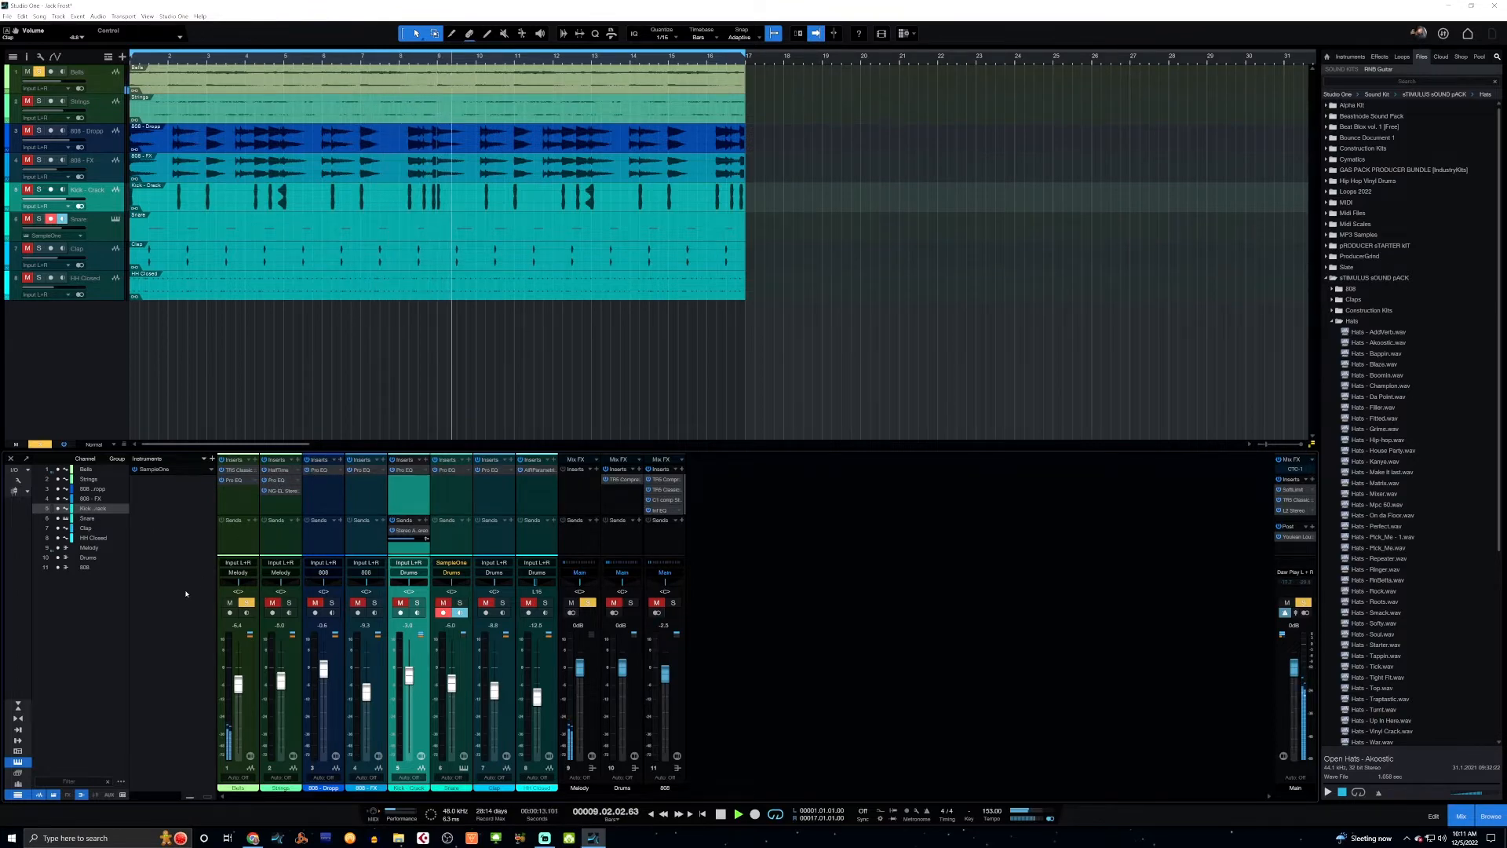
{"action": "key", "text": "space"}
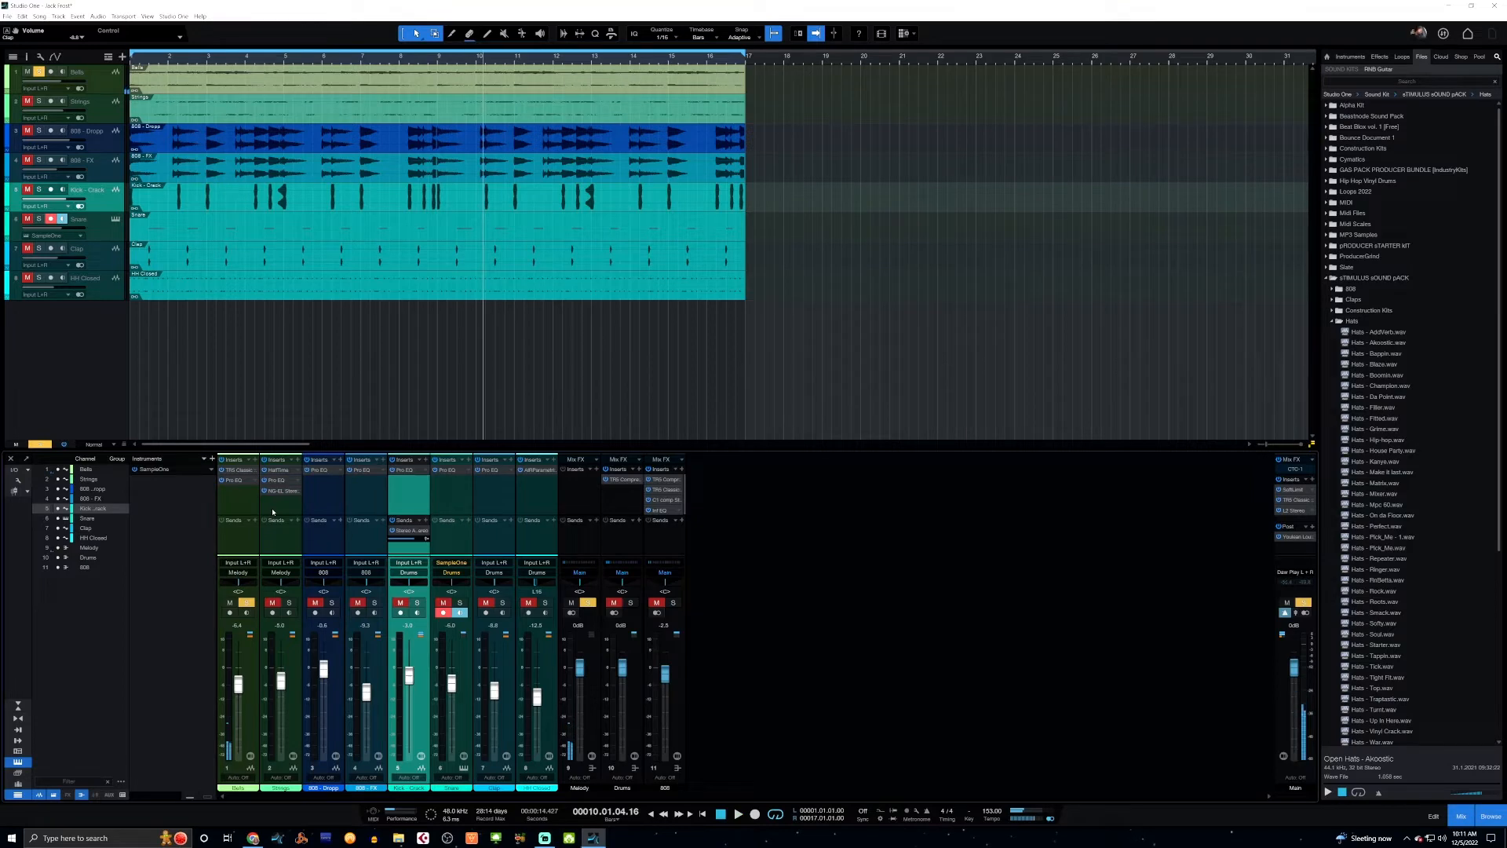
Return to the start of the song and examine the Pro EQ settings on the Bells channel.
{"action": "key", "text": "Home"}
{"action": "left_click", "coordinate": [233, 481]}
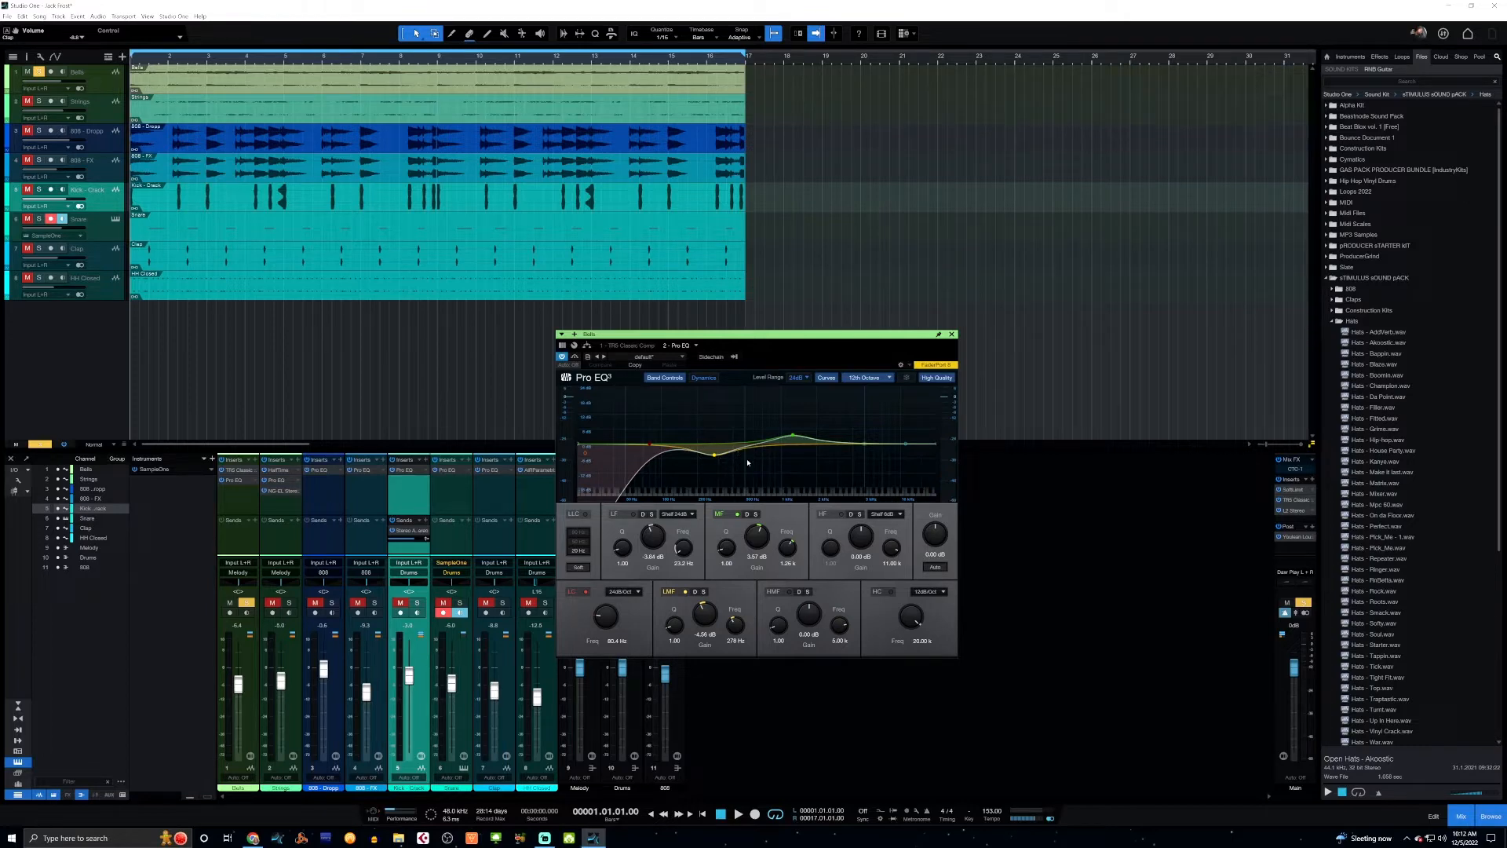
{"action": "left_click", "coordinate": [952, 334]}
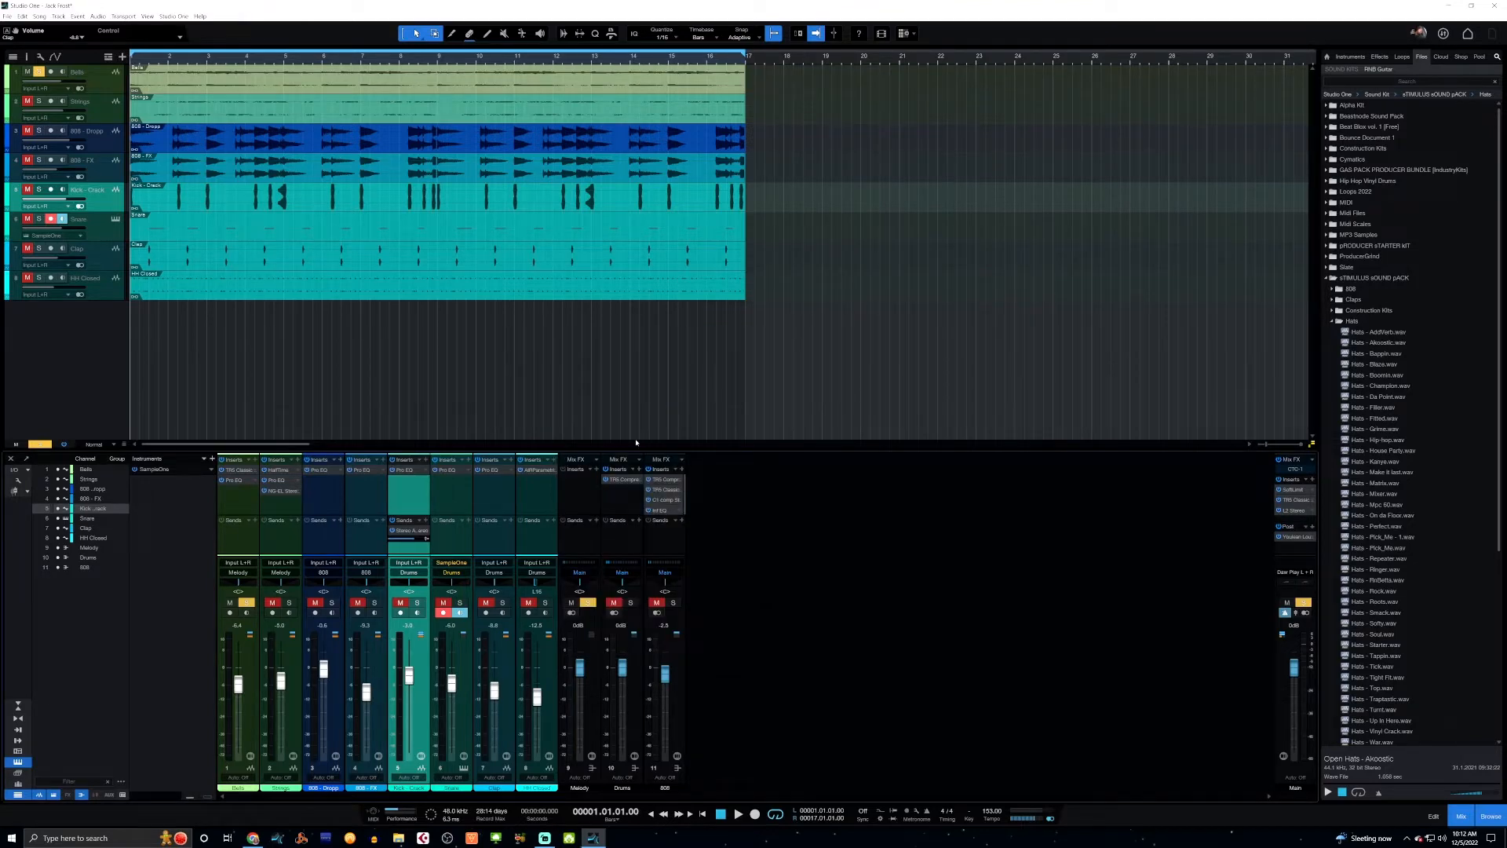
Switch the solo from Bells to Strings and listen to the Strings track.
{"action": "left_click", "coordinate": [246, 602]}
{"action": "left_click", "coordinate": [289, 602]}
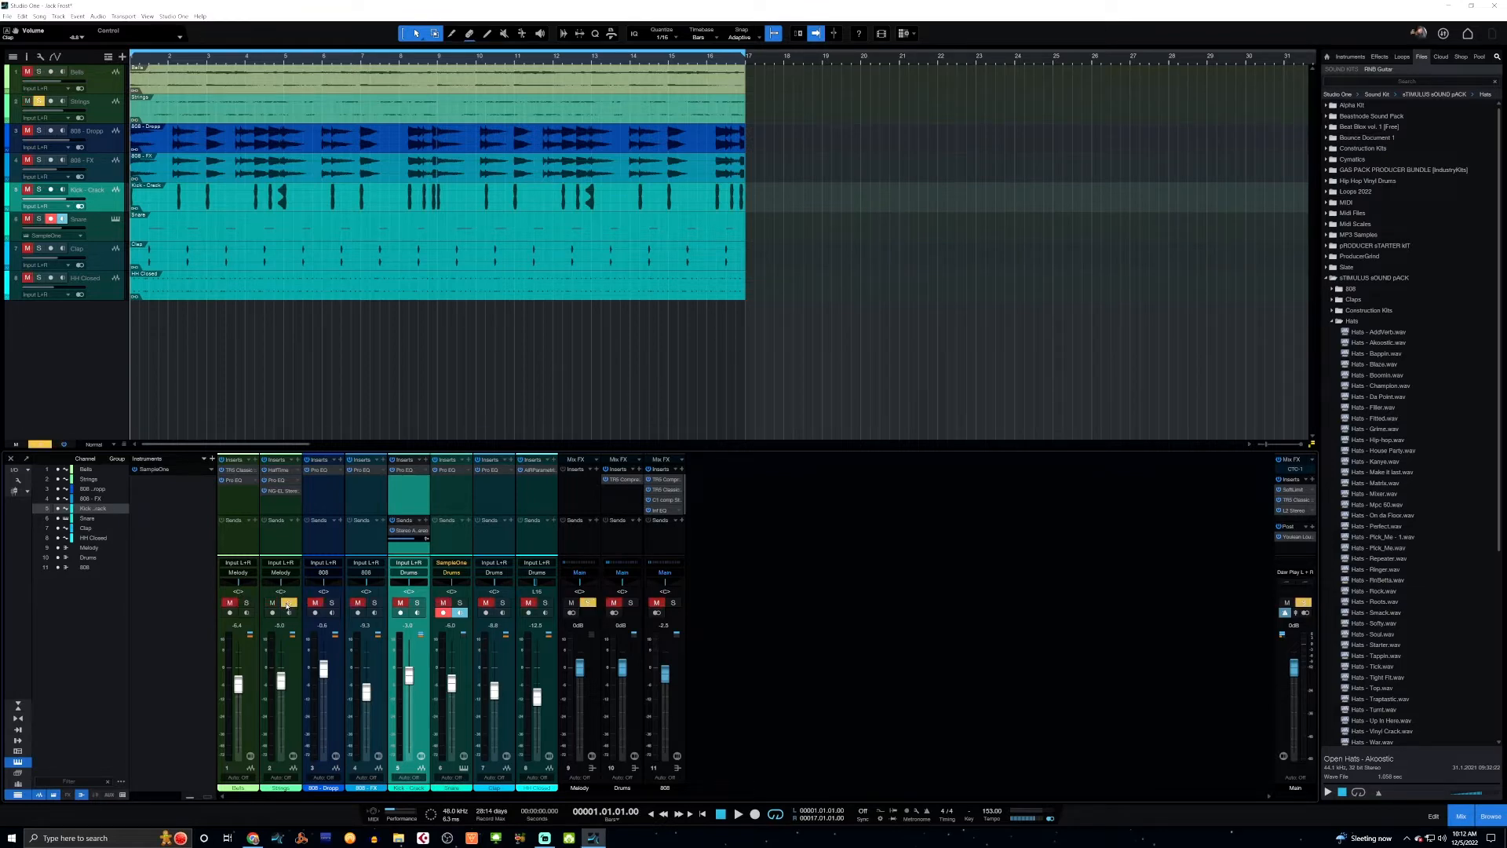
{"action": "key", "text": "space"}
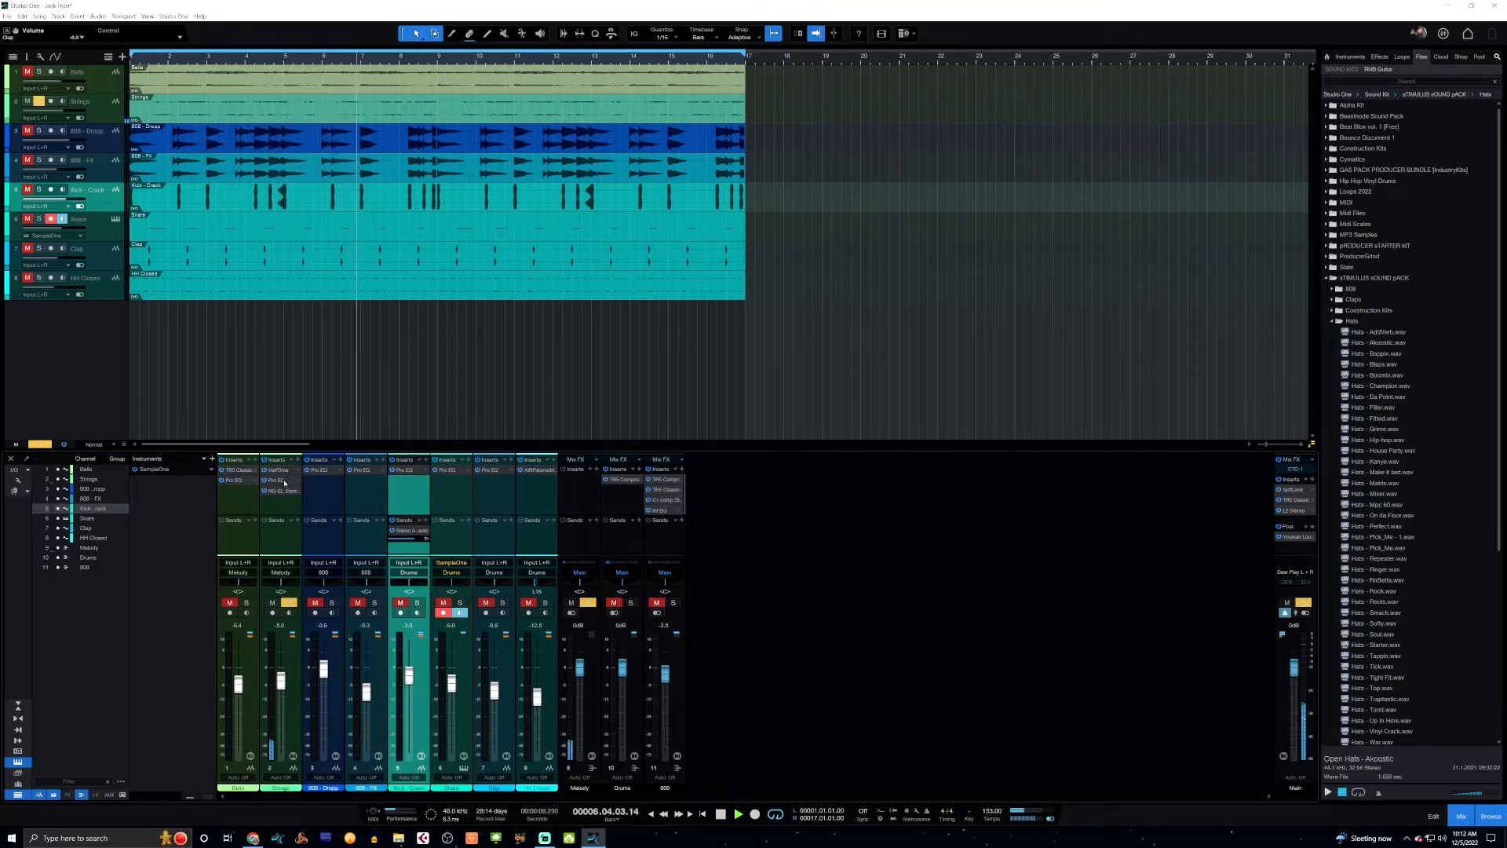
{"action": "key", "text": "space"}
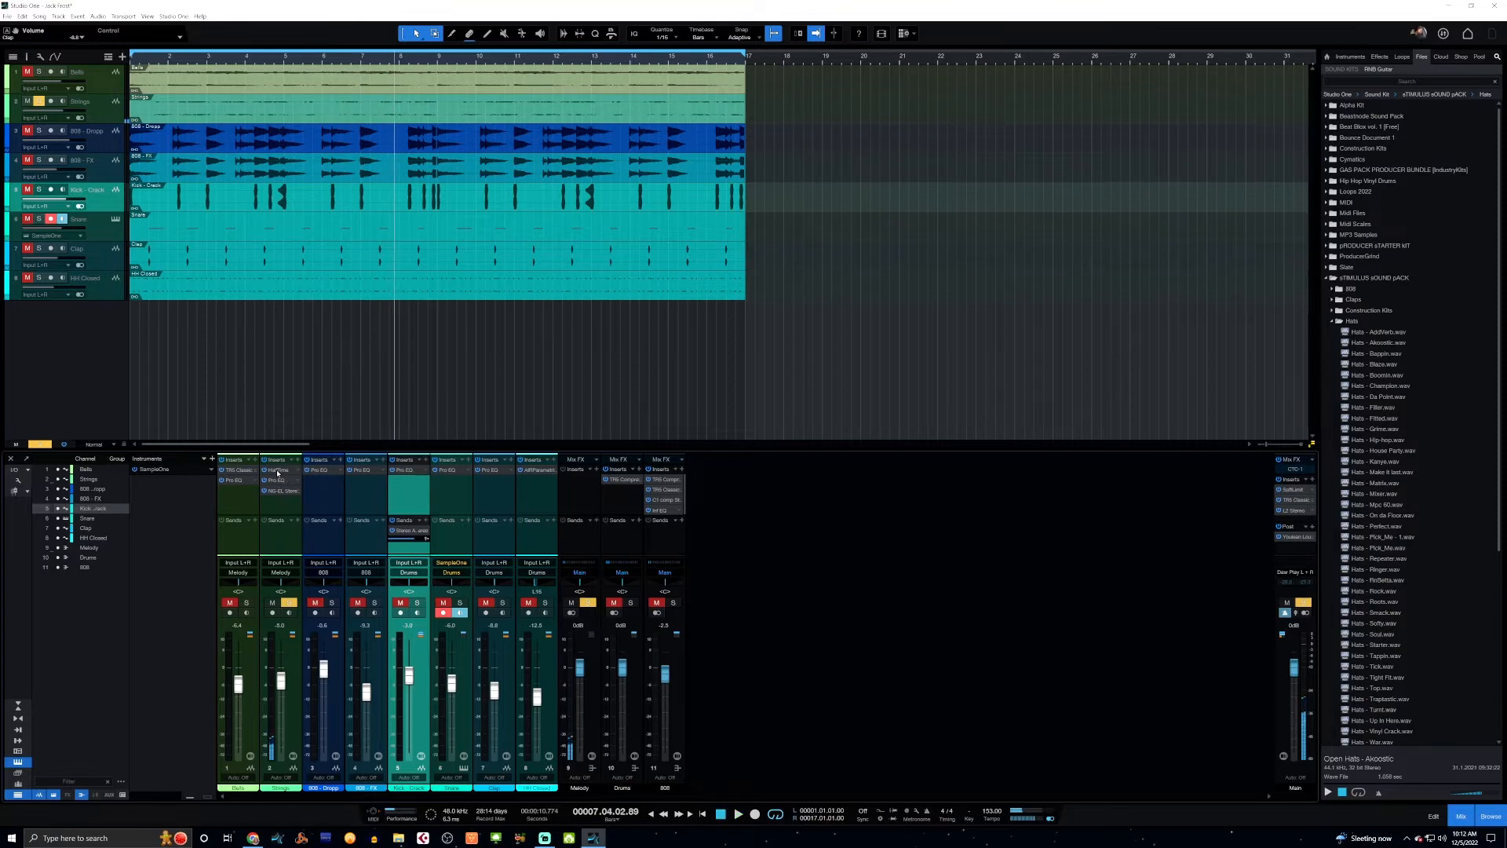
Bypass the HalfTime effect on the Strings channel and listen to the strings from the start without it.
{"action": "left_click", "coordinate": [279, 471]}
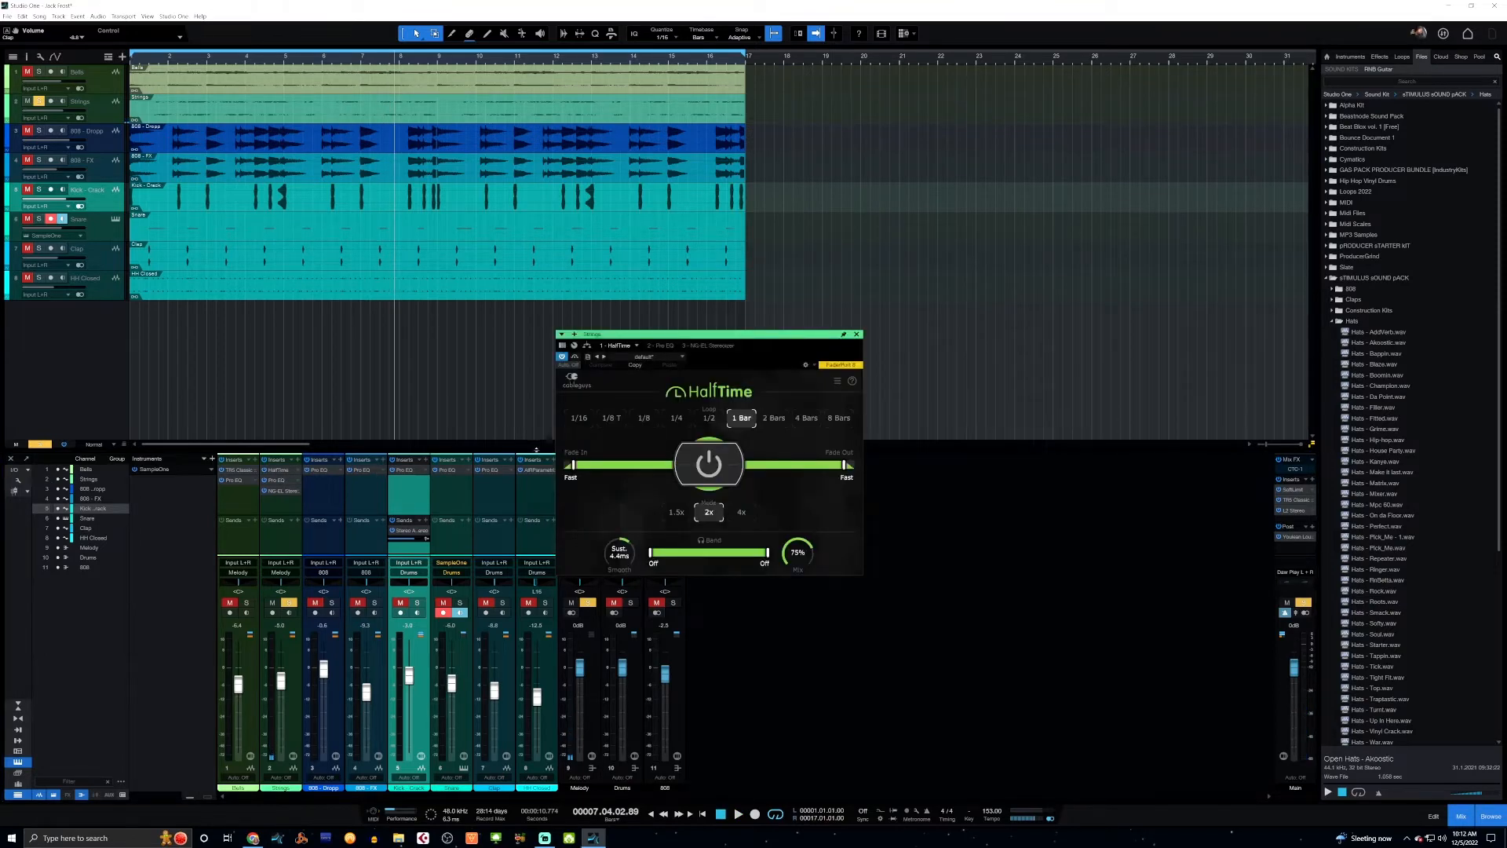
{"action": "left_click", "coordinate": [562, 358]}
{"action": "key", "text": "Home"}
{"action": "key", "text": "space"}
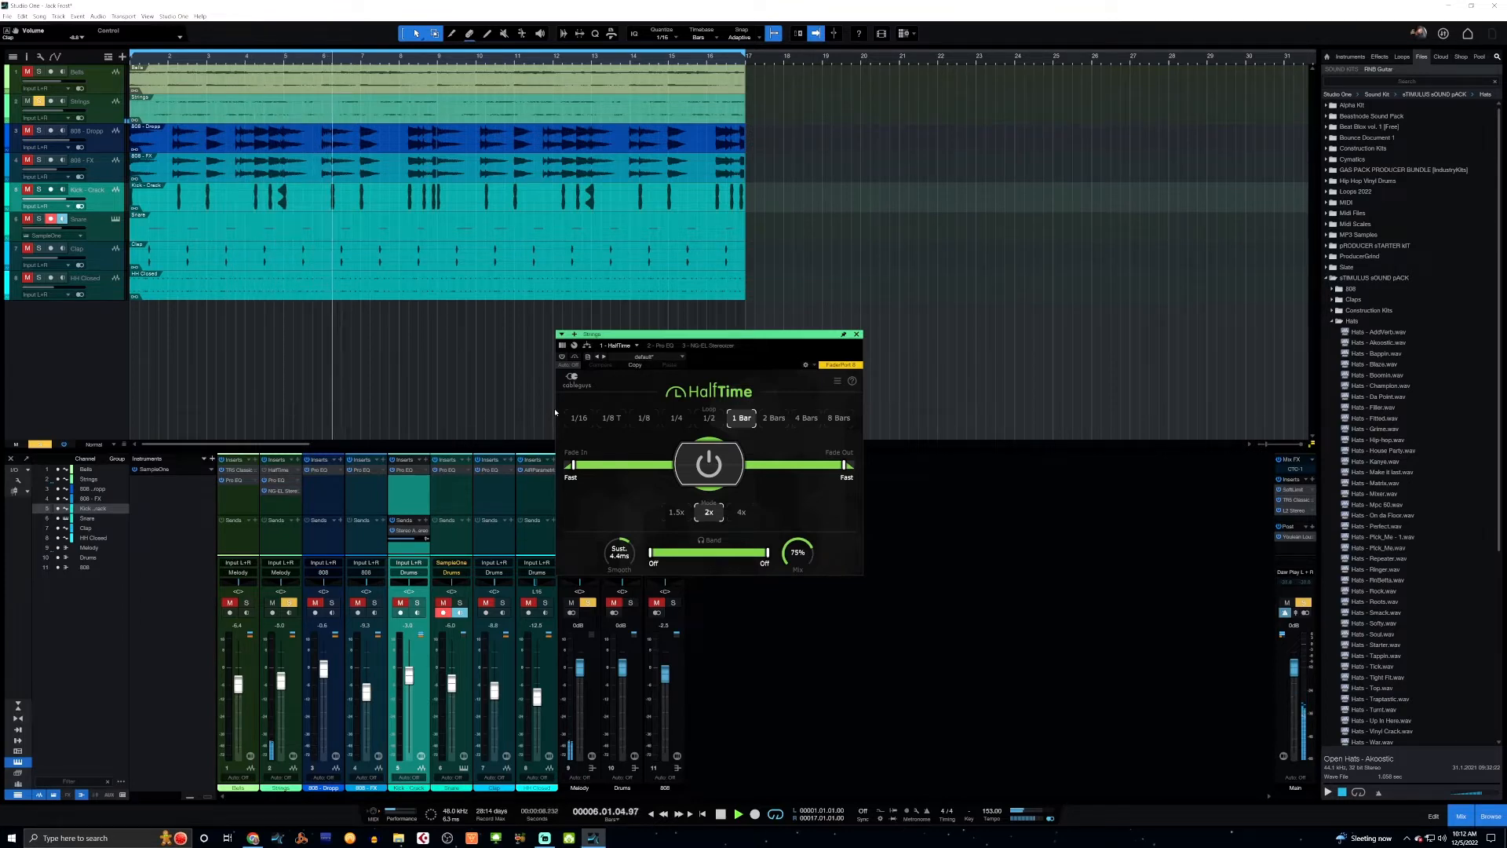
{"action": "key", "text": "space"}
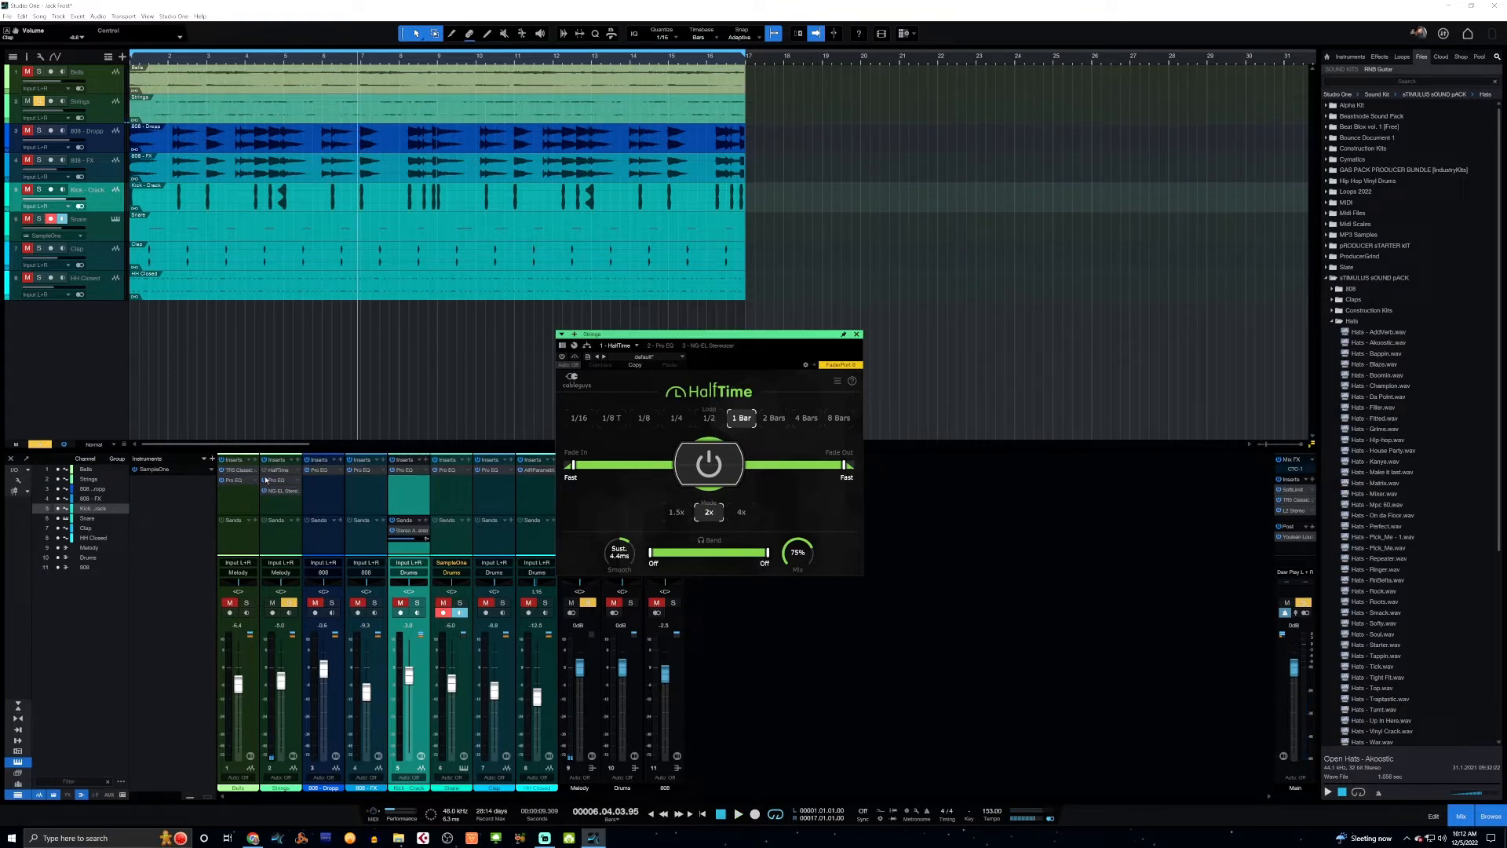
Play the strings again from the start with HalfTime reactivated to compare the sound.
{"action": "key", "text": "comma"}
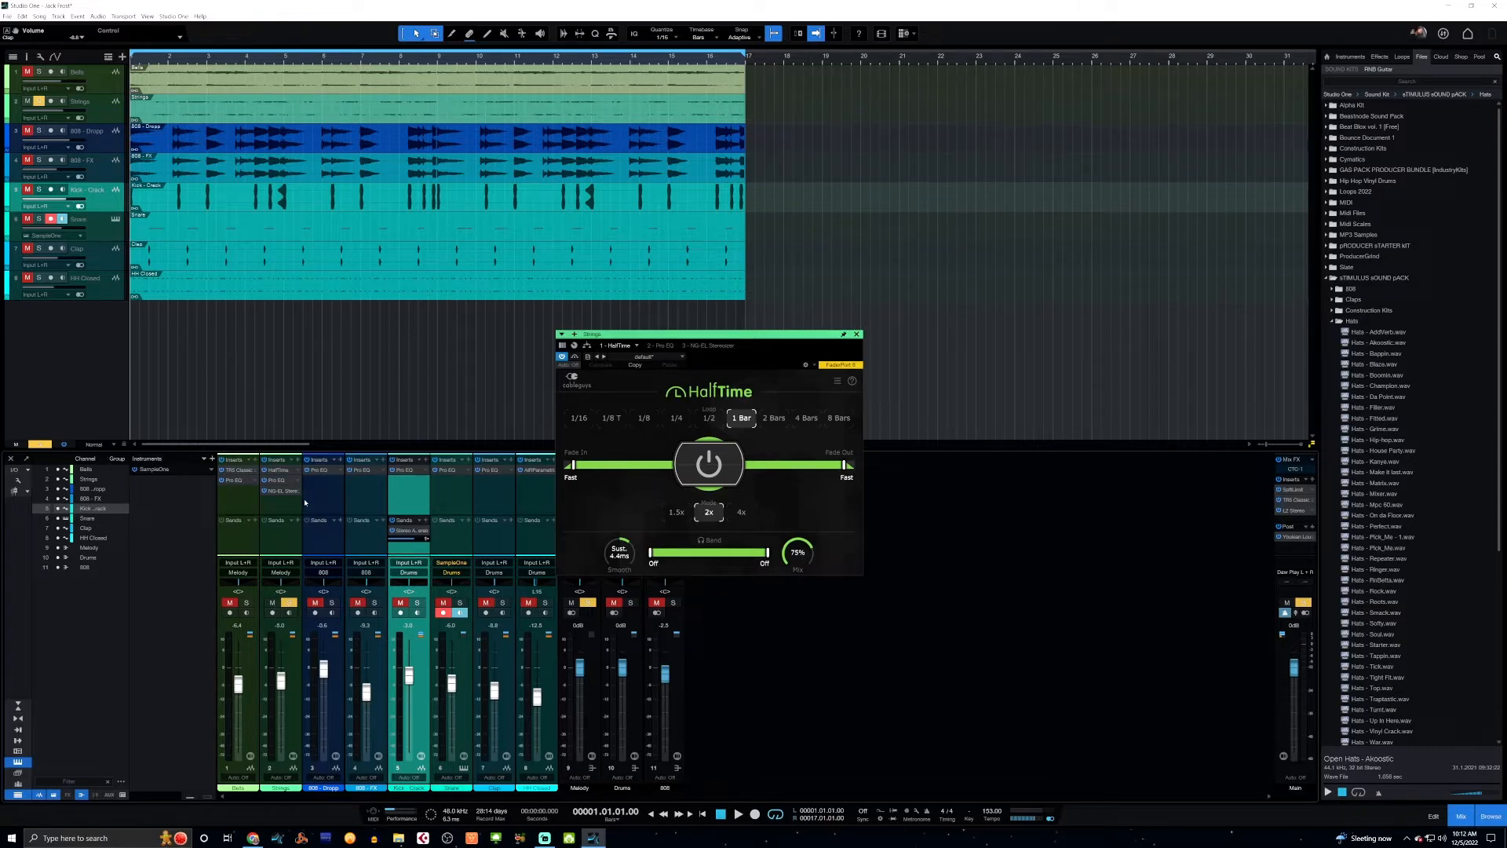
{"action": "key", "text": "space"}
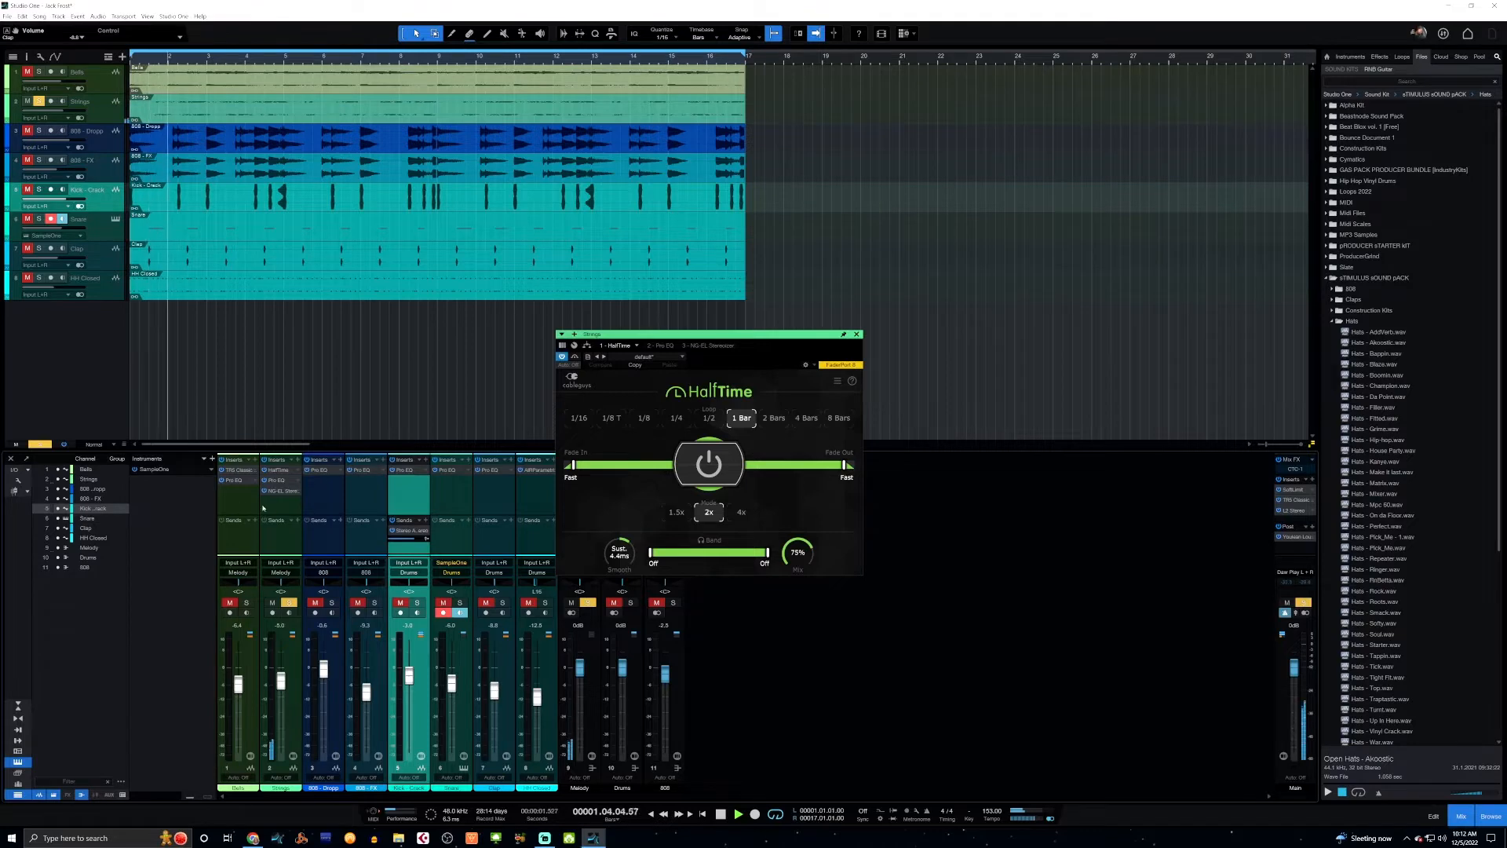
{"action": "key", "text": "space"}
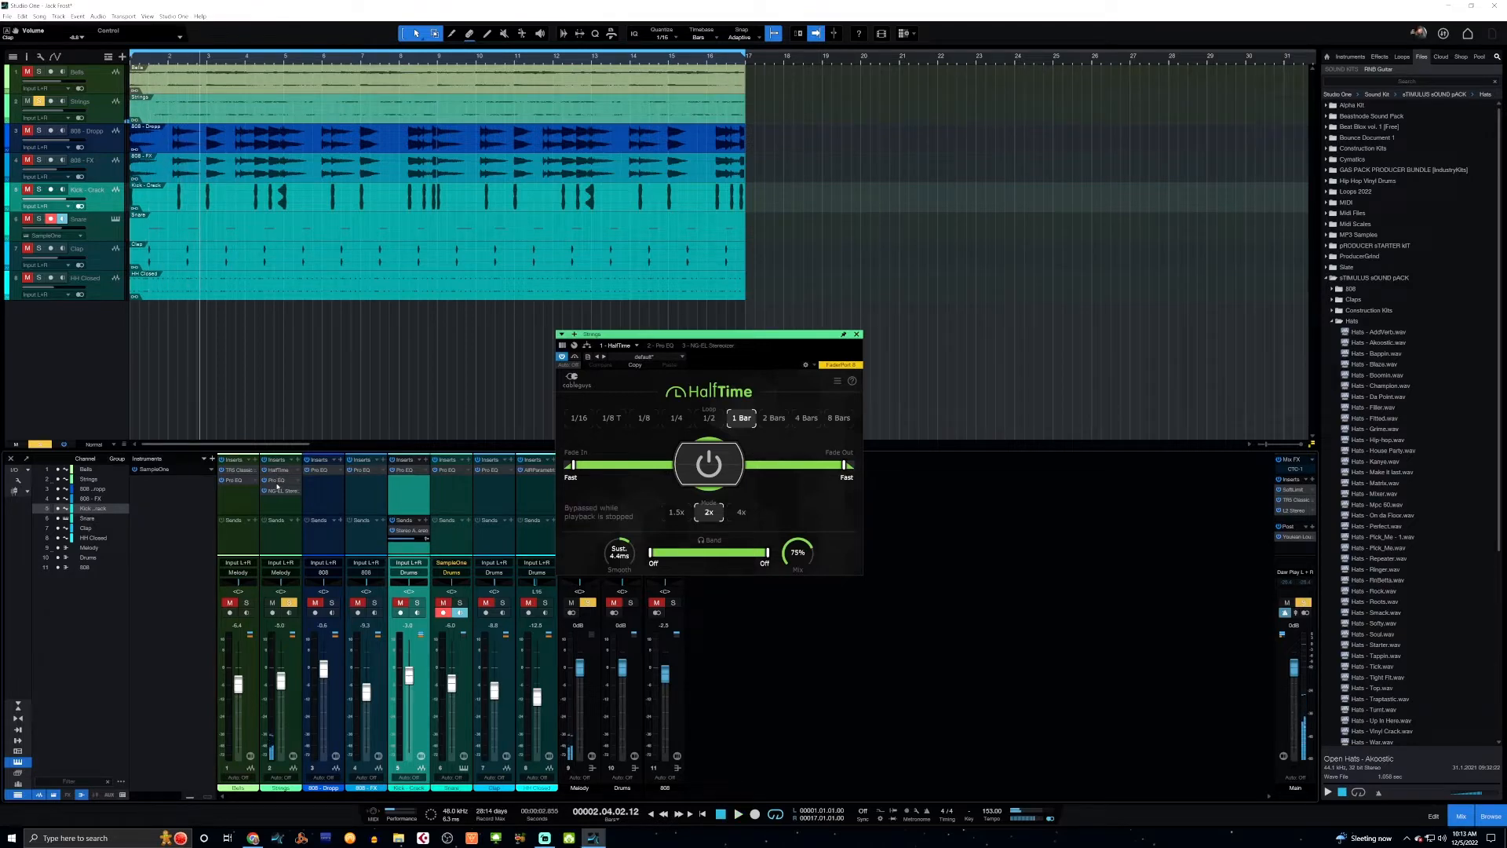
Examine the Pro EQ and the Stereoizer settings on the Strings channel, closing each plug-in window.
{"action": "left_click", "coordinate": [276, 481]}
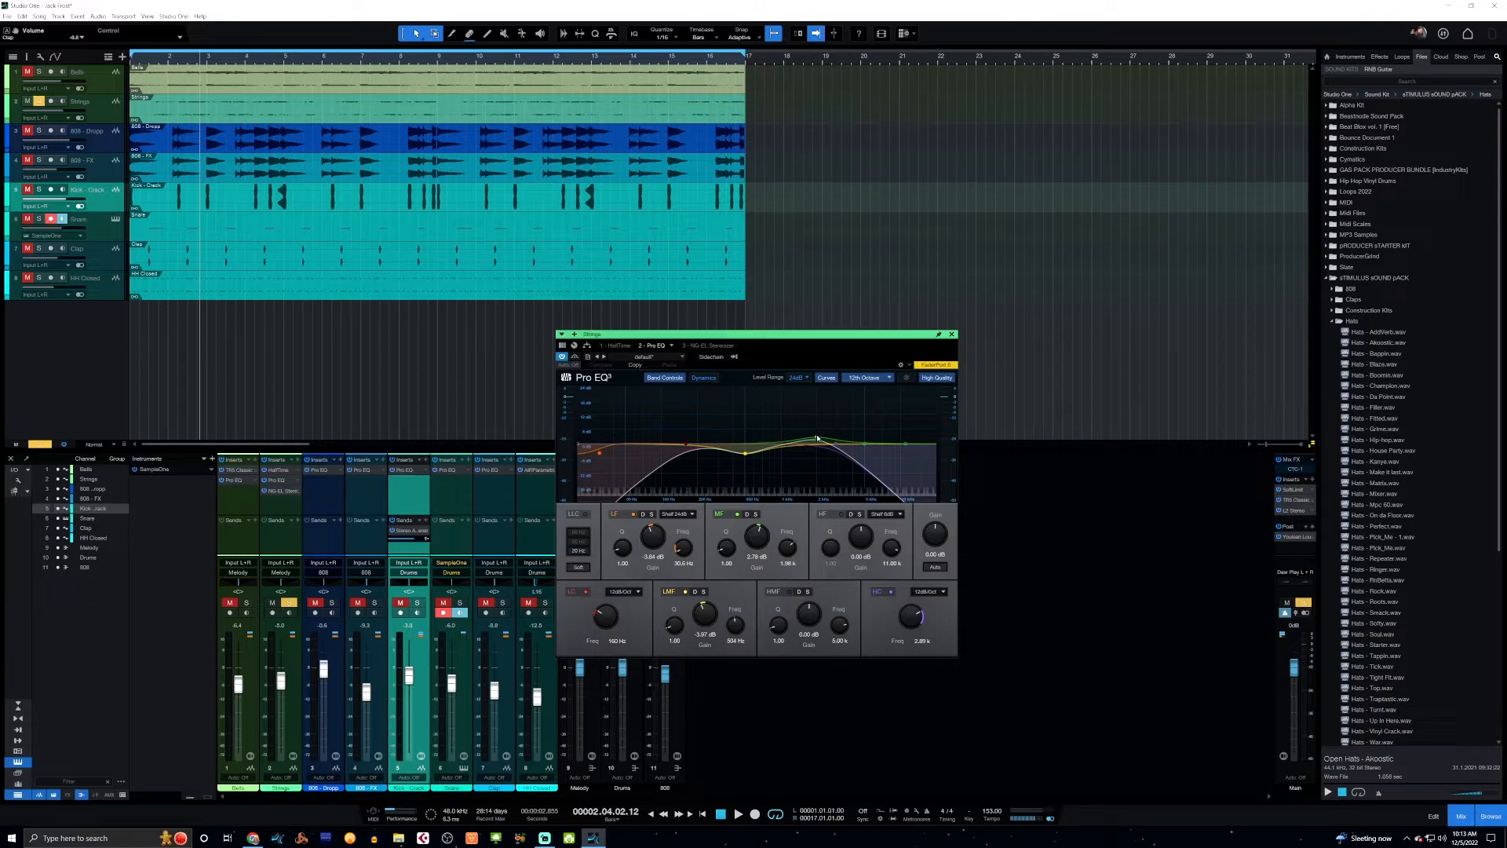
{"action": "left_click", "coordinate": [952, 335]}
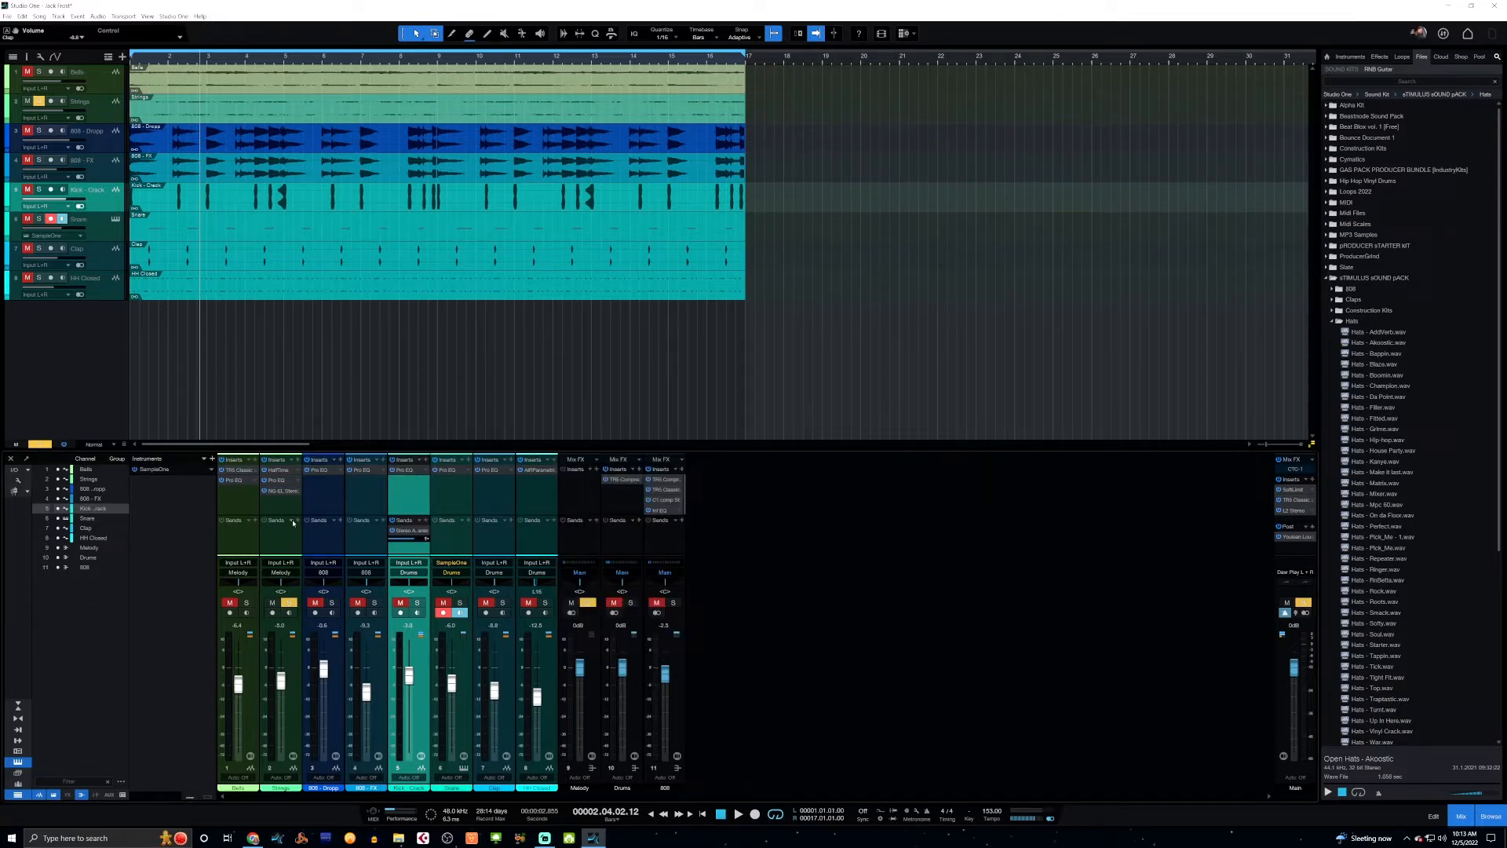
{"action": "left_click", "coordinate": [281, 491]}
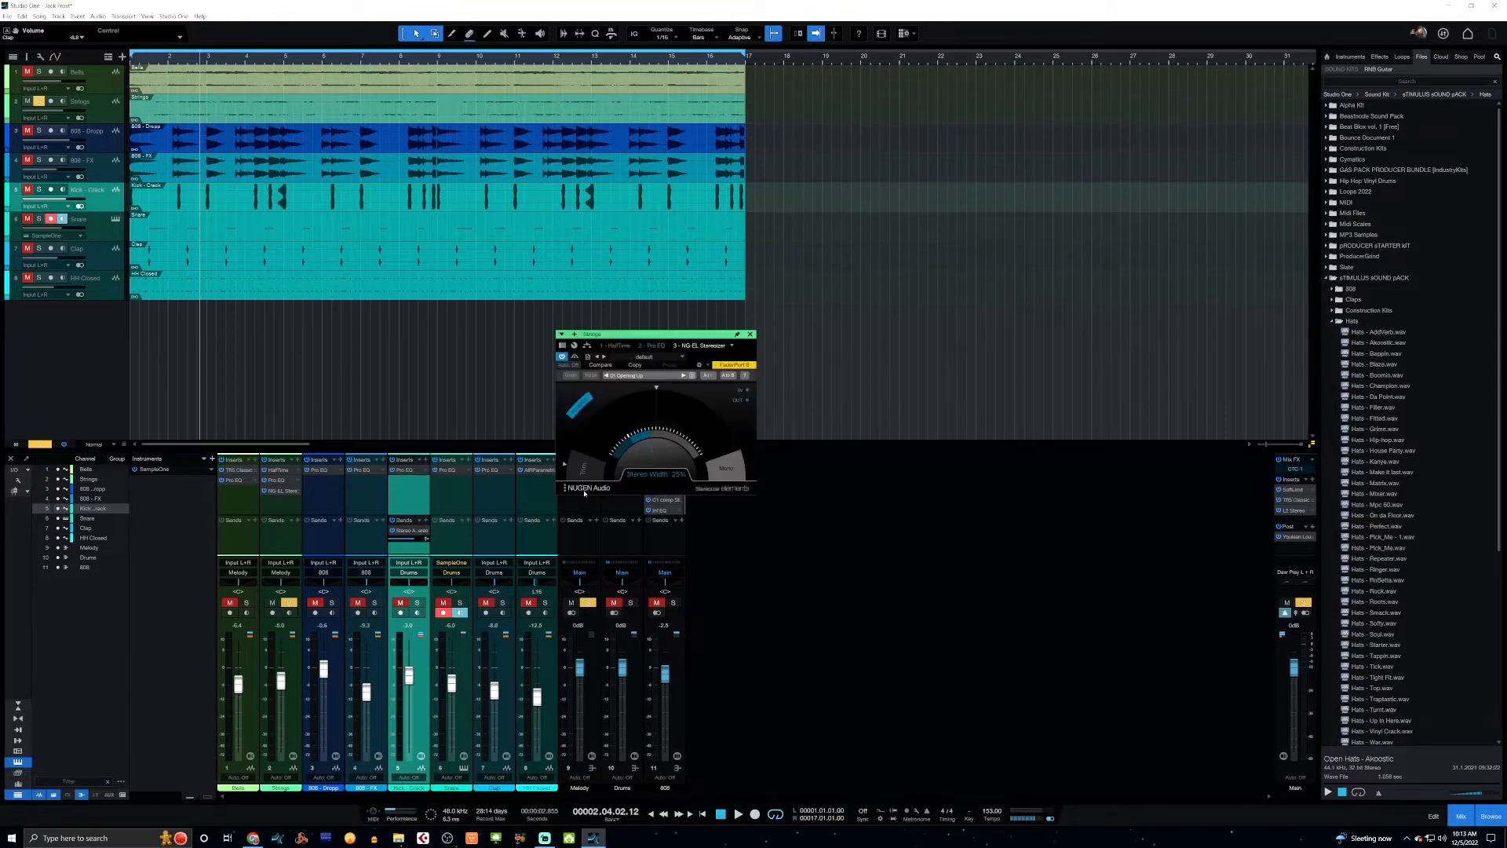
{"action": "left_click", "coordinate": [750, 335]}
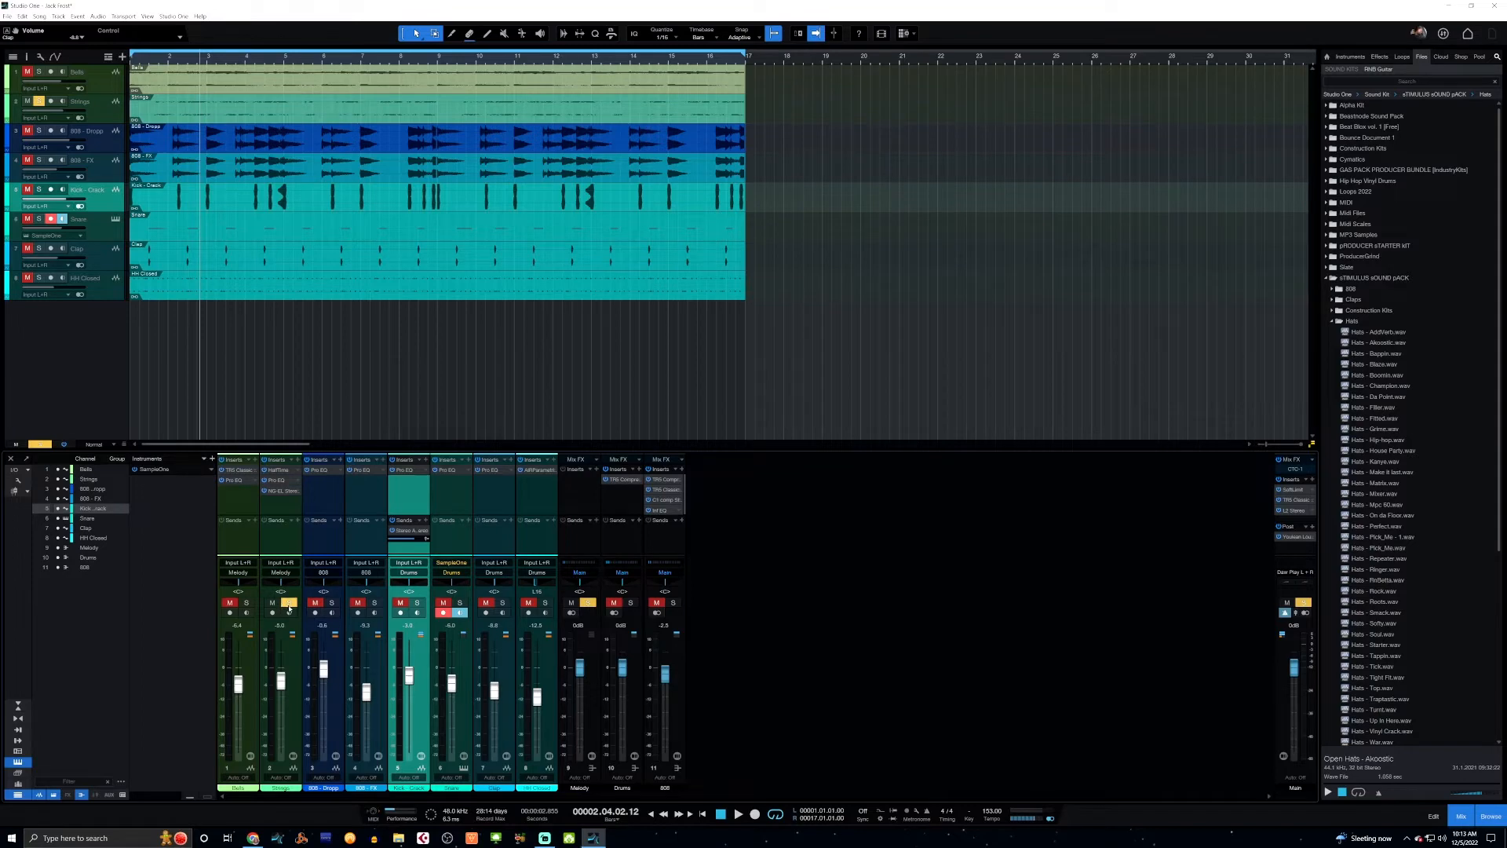
Unsolo Strings, solo only the first 808 track, and listen to it from the start.
{"action": "left_click", "coordinate": [290, 604]}
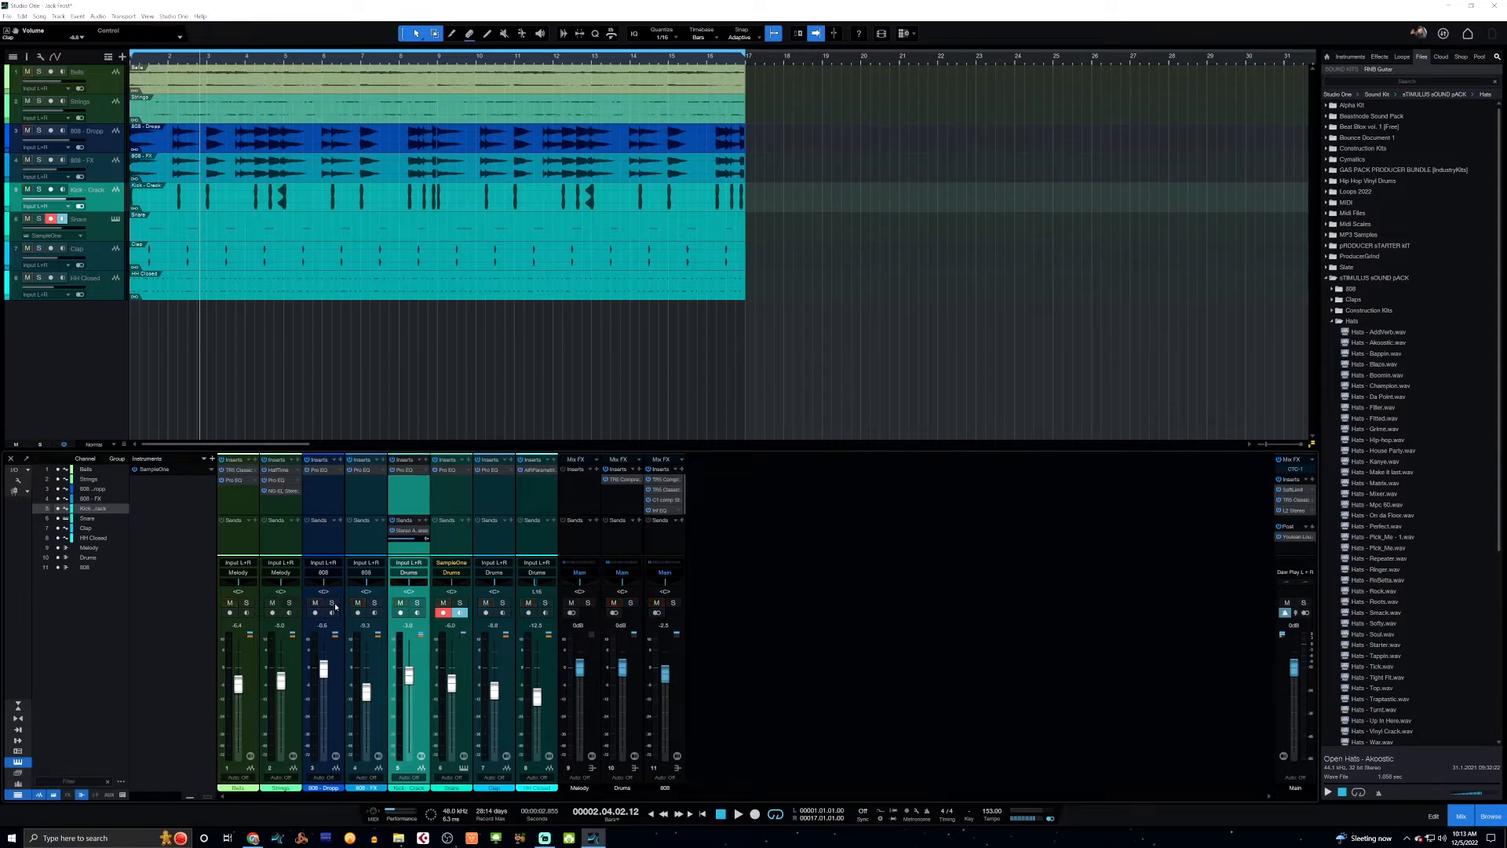
{"action": "left_click", "coordinate": [333, 604]}
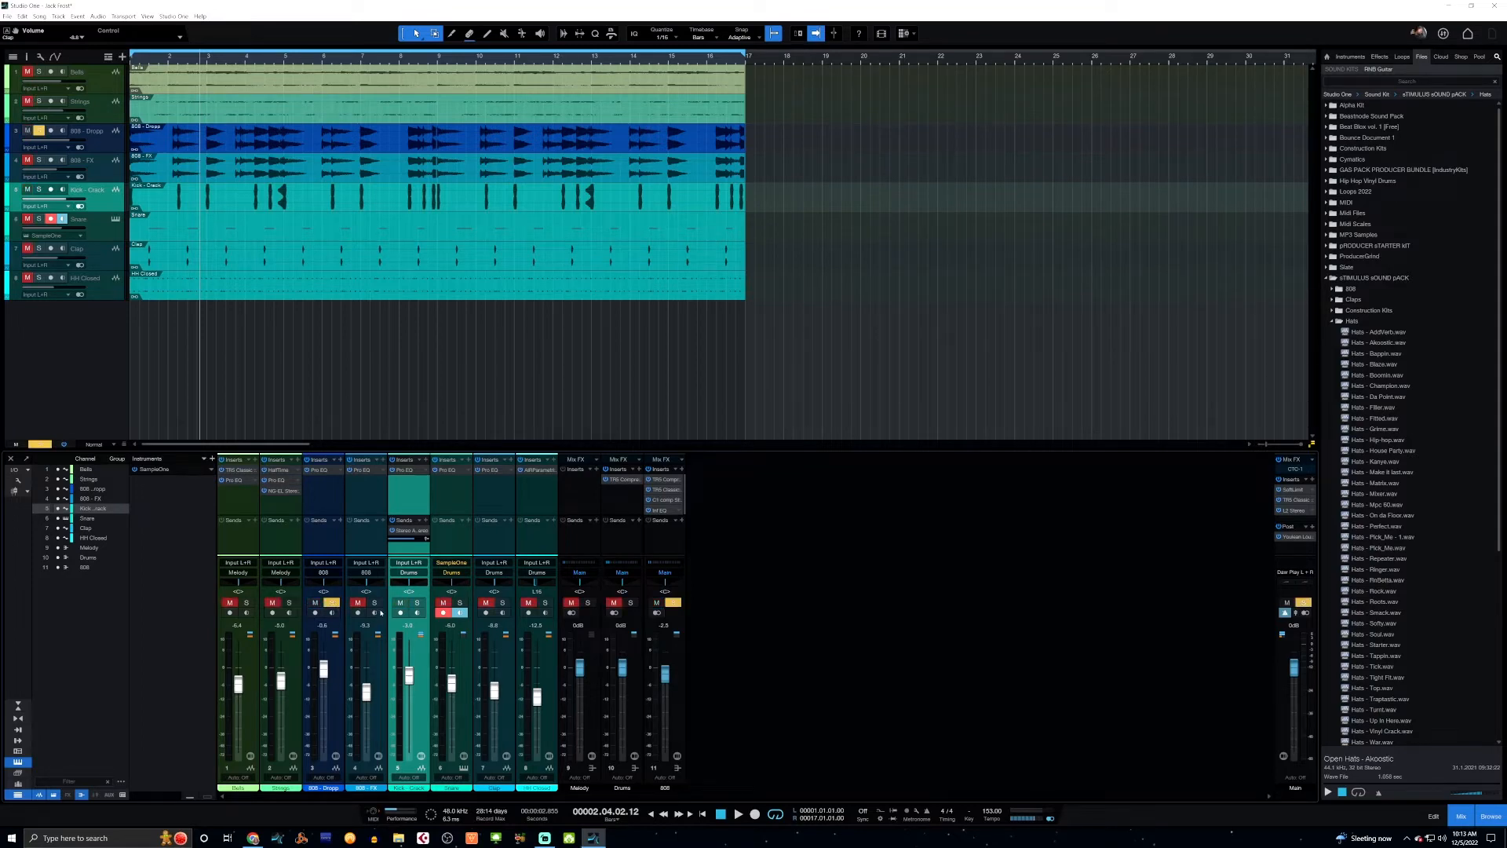
{"action": "left_click", "coordinate": [376, 604]}
{"action": "left_click", "coordinate": [374, 603]}
{"action": "key", "text": "space"}
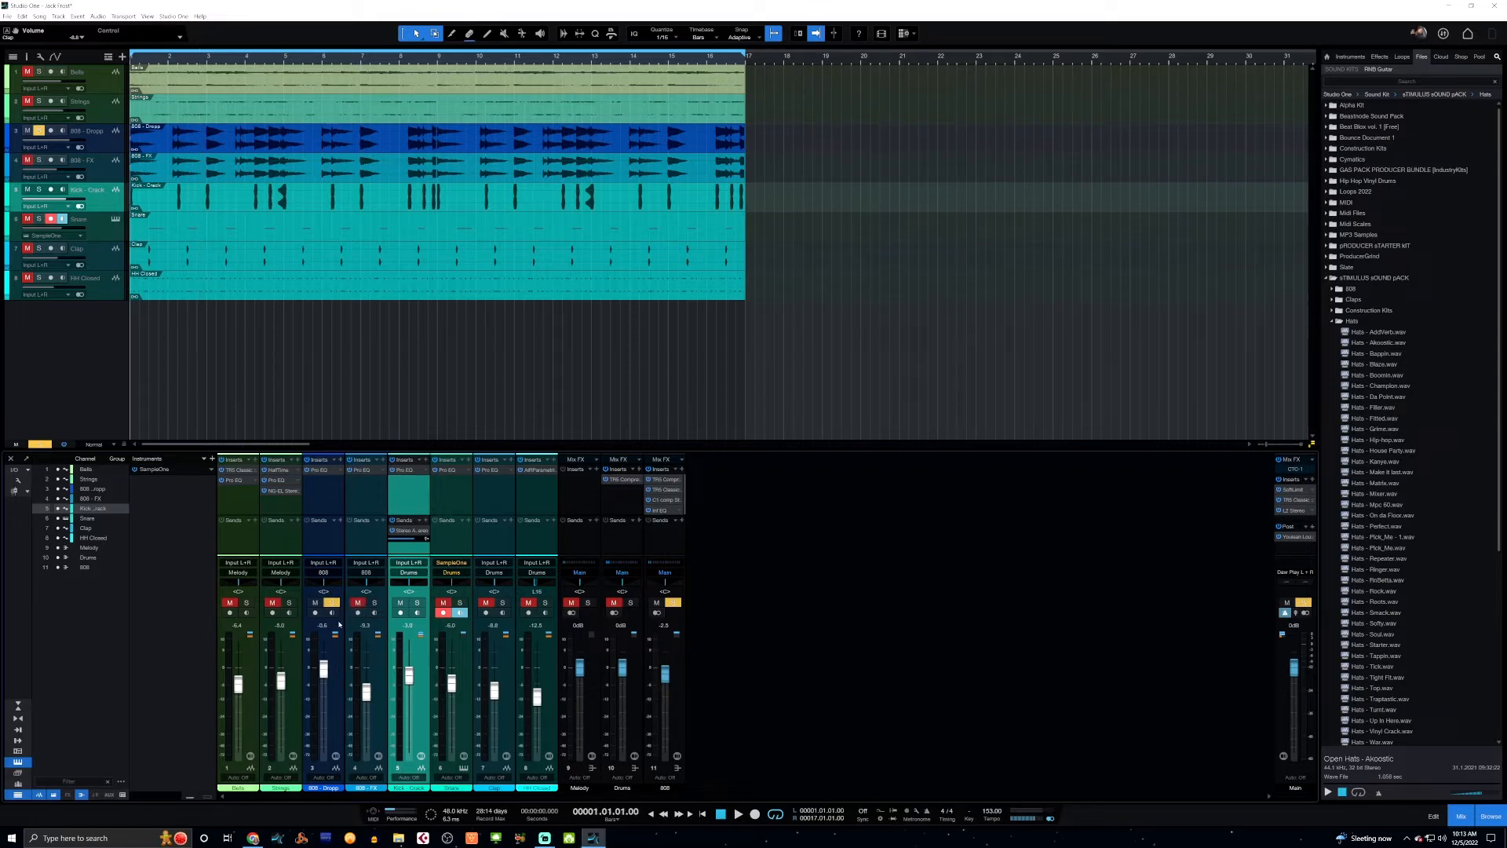
{"action": "key", "text": "space"}
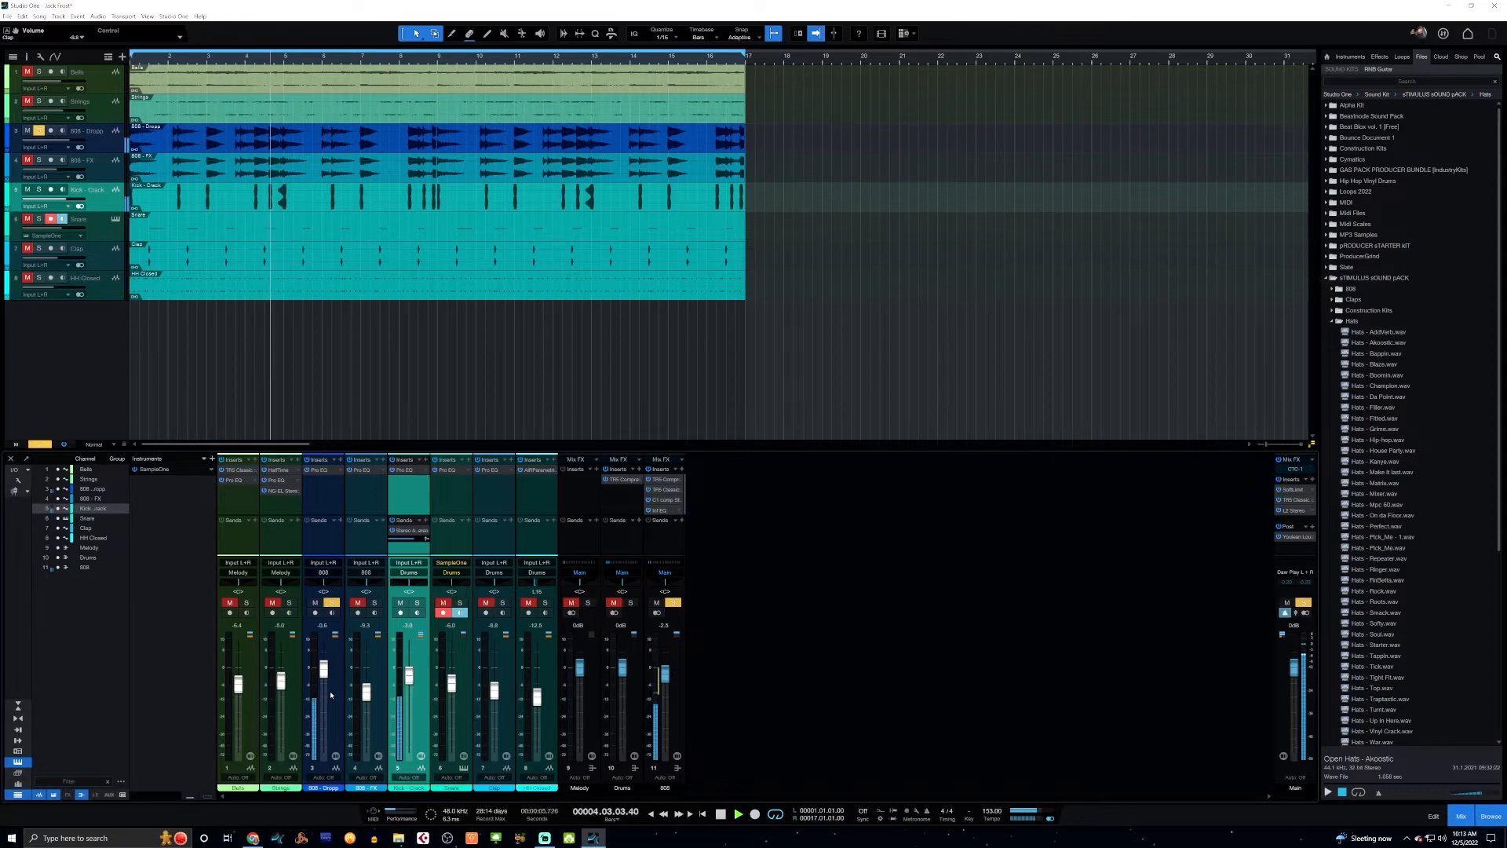
Move the solo from the first 808 track to 808 - FX and listen to it from the start.
{"action": "left_click", "coordinate": [331, 603]}
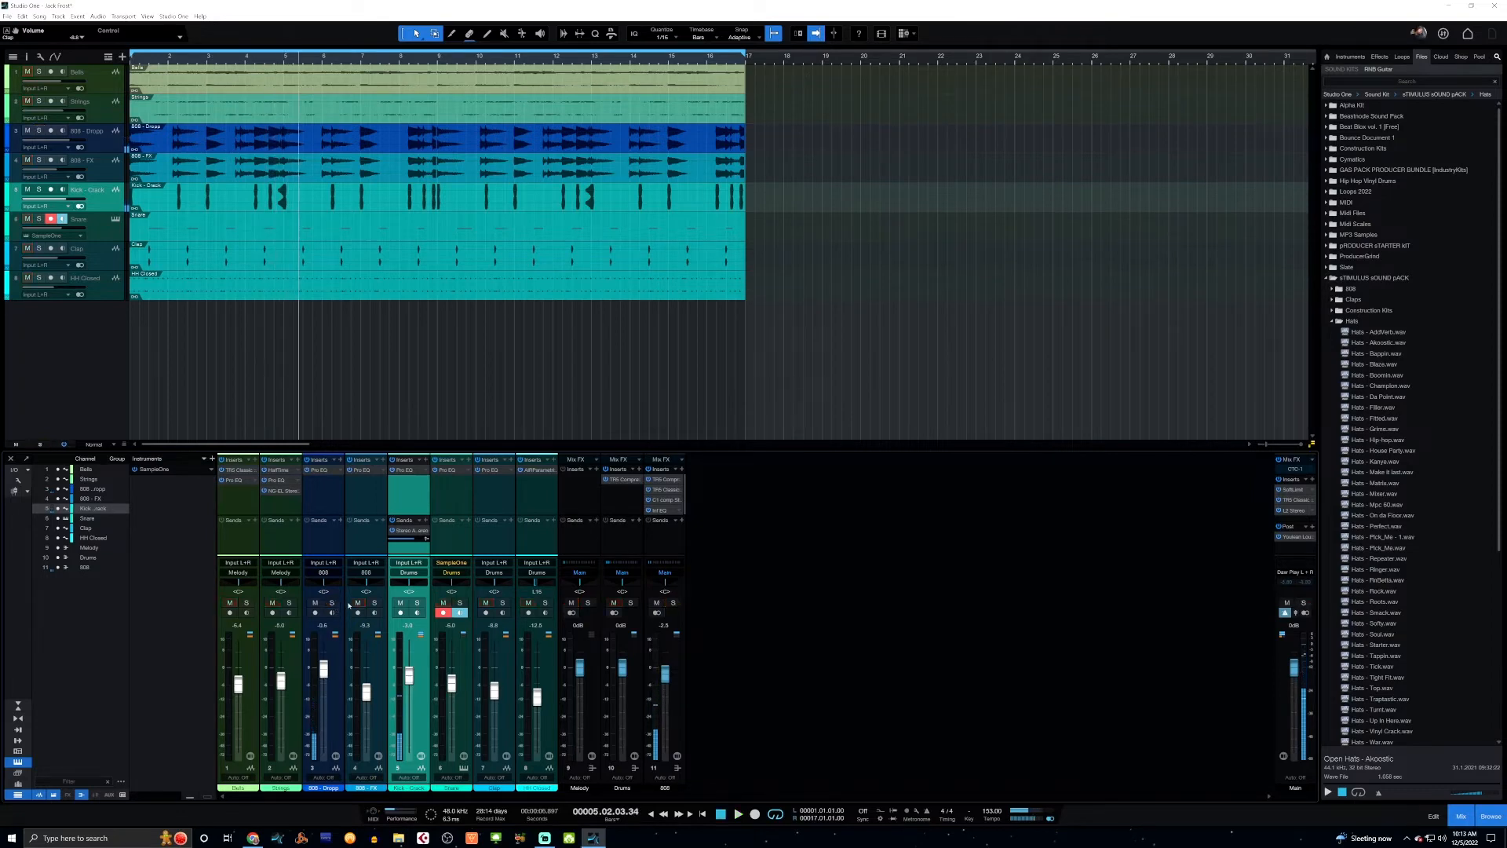
{"action": "left_click", "coordinate": [376, 603]}
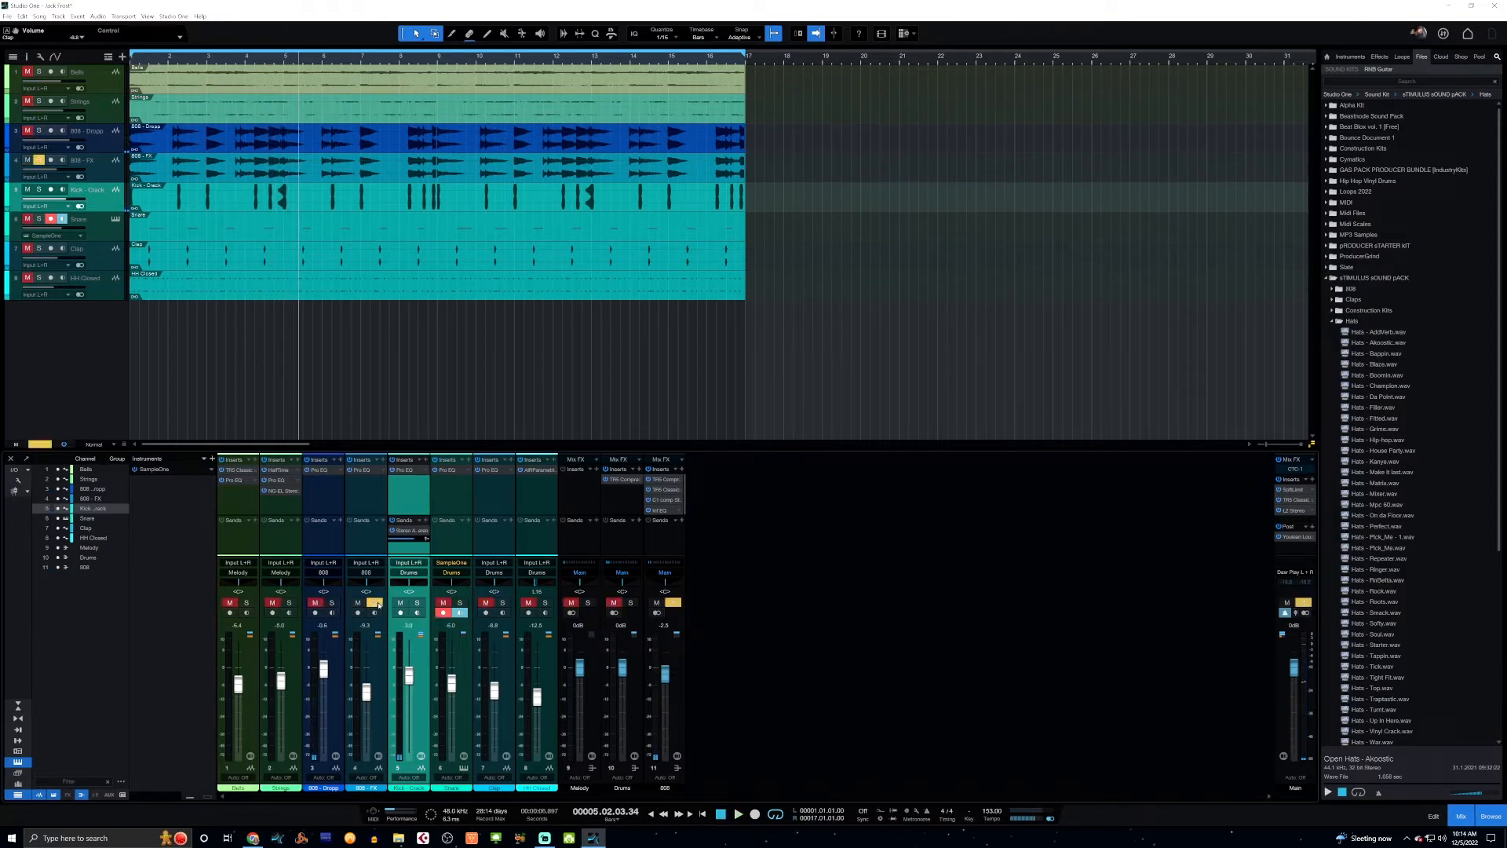
{"action": "left_click", "coordinate": [375, 697]}
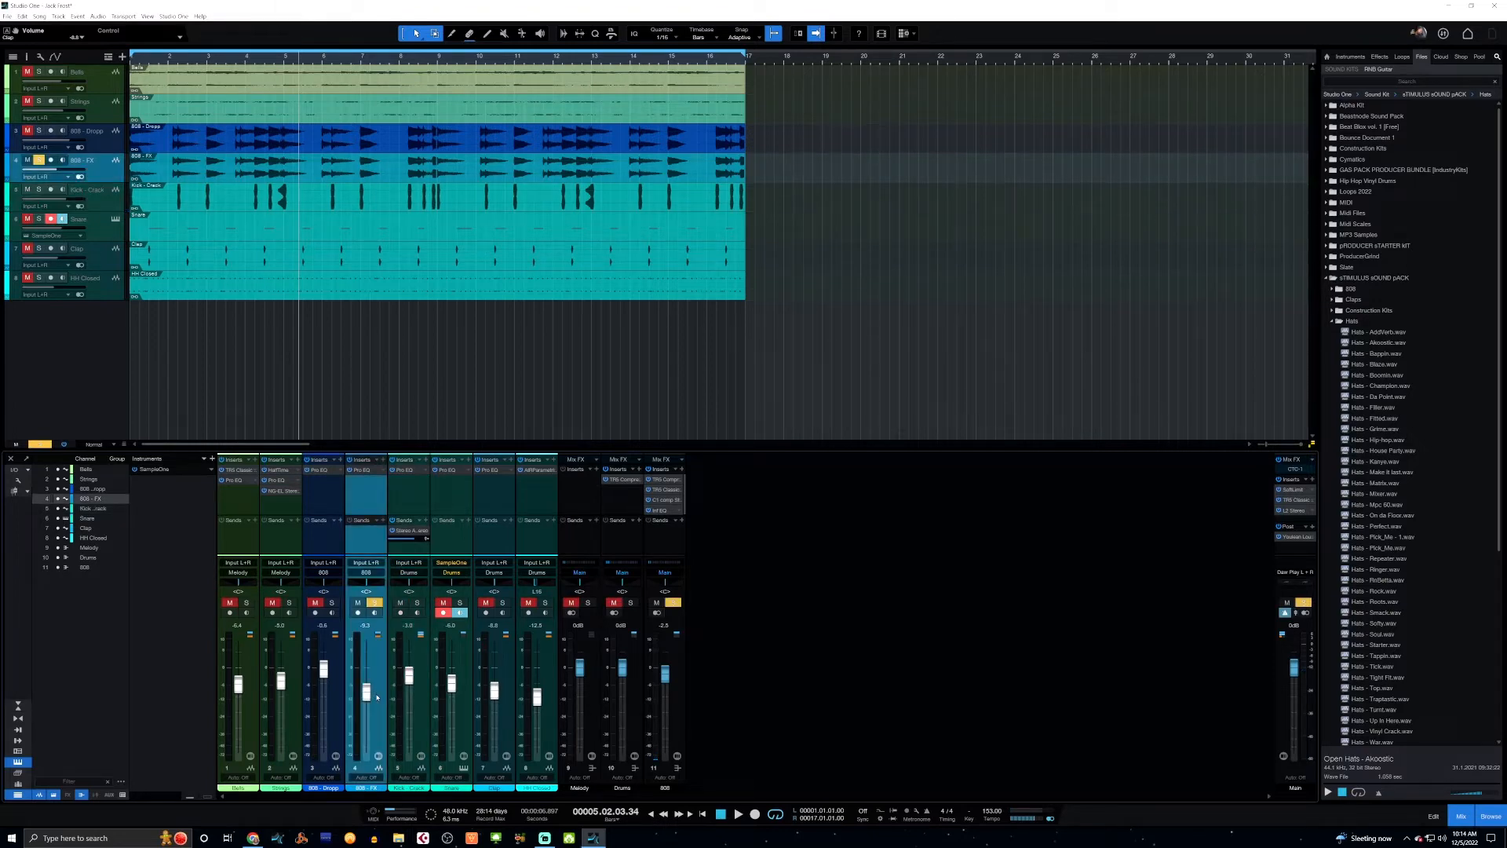
{"action": "key", "text": "space"}
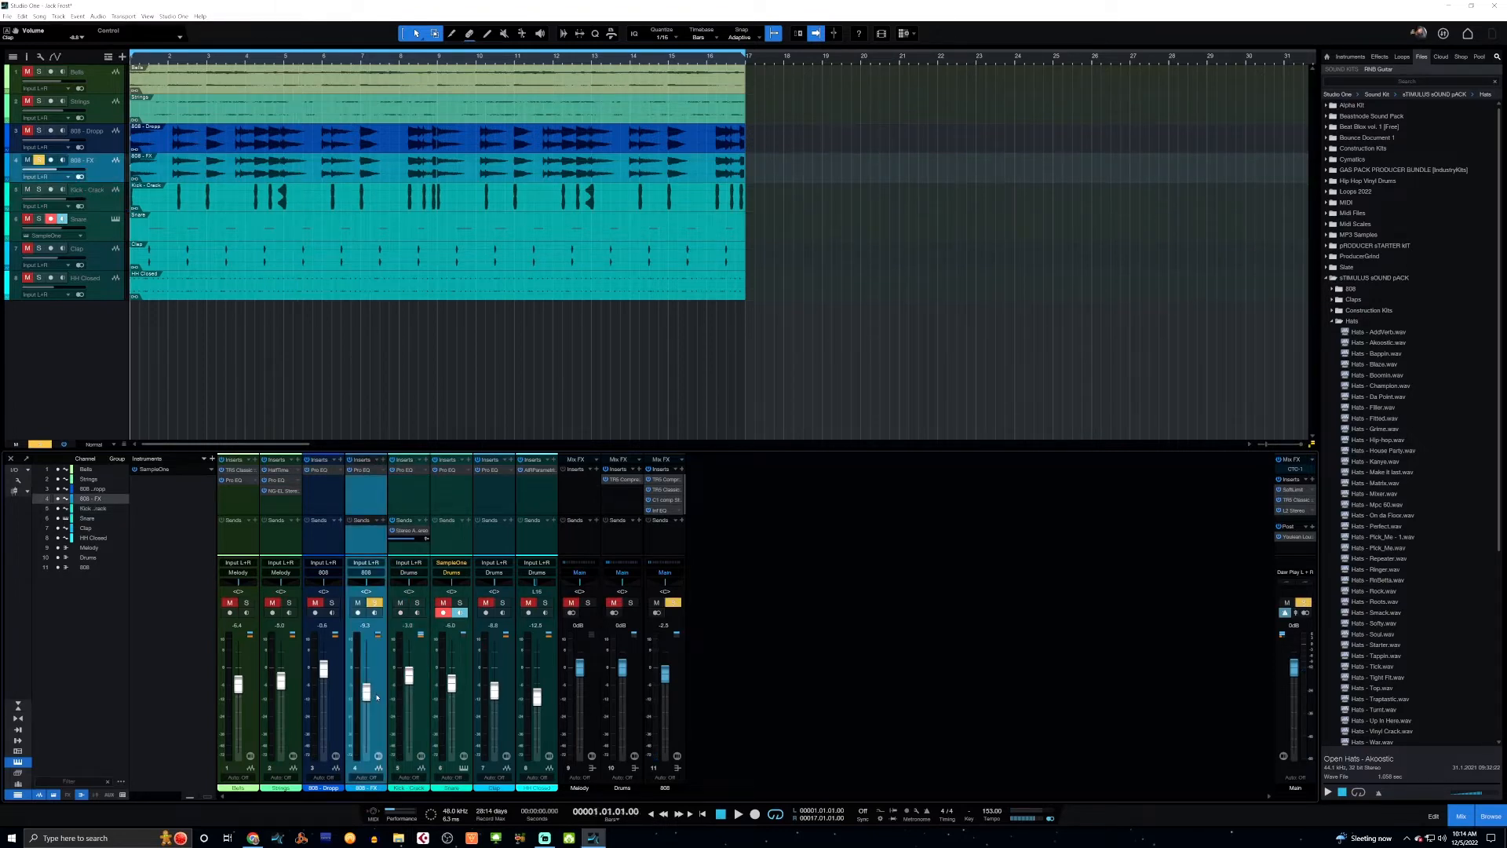
{"action": "key", "text": "space"}
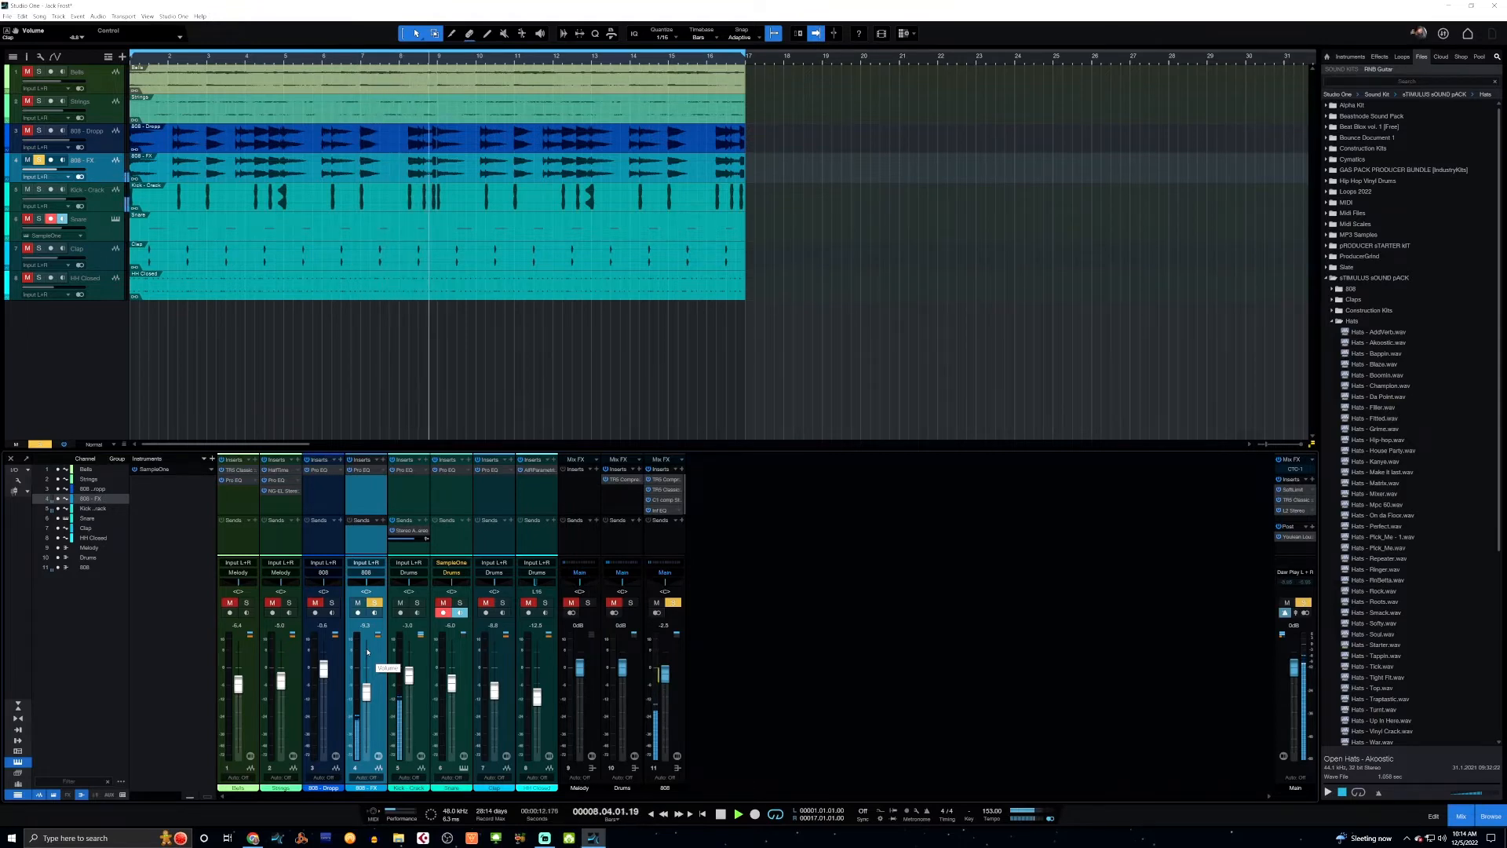
Solo the first 808 track together with 808 - FX and listen to both from the start.
{"action": "left_click", "coordinate": [332, 603]}
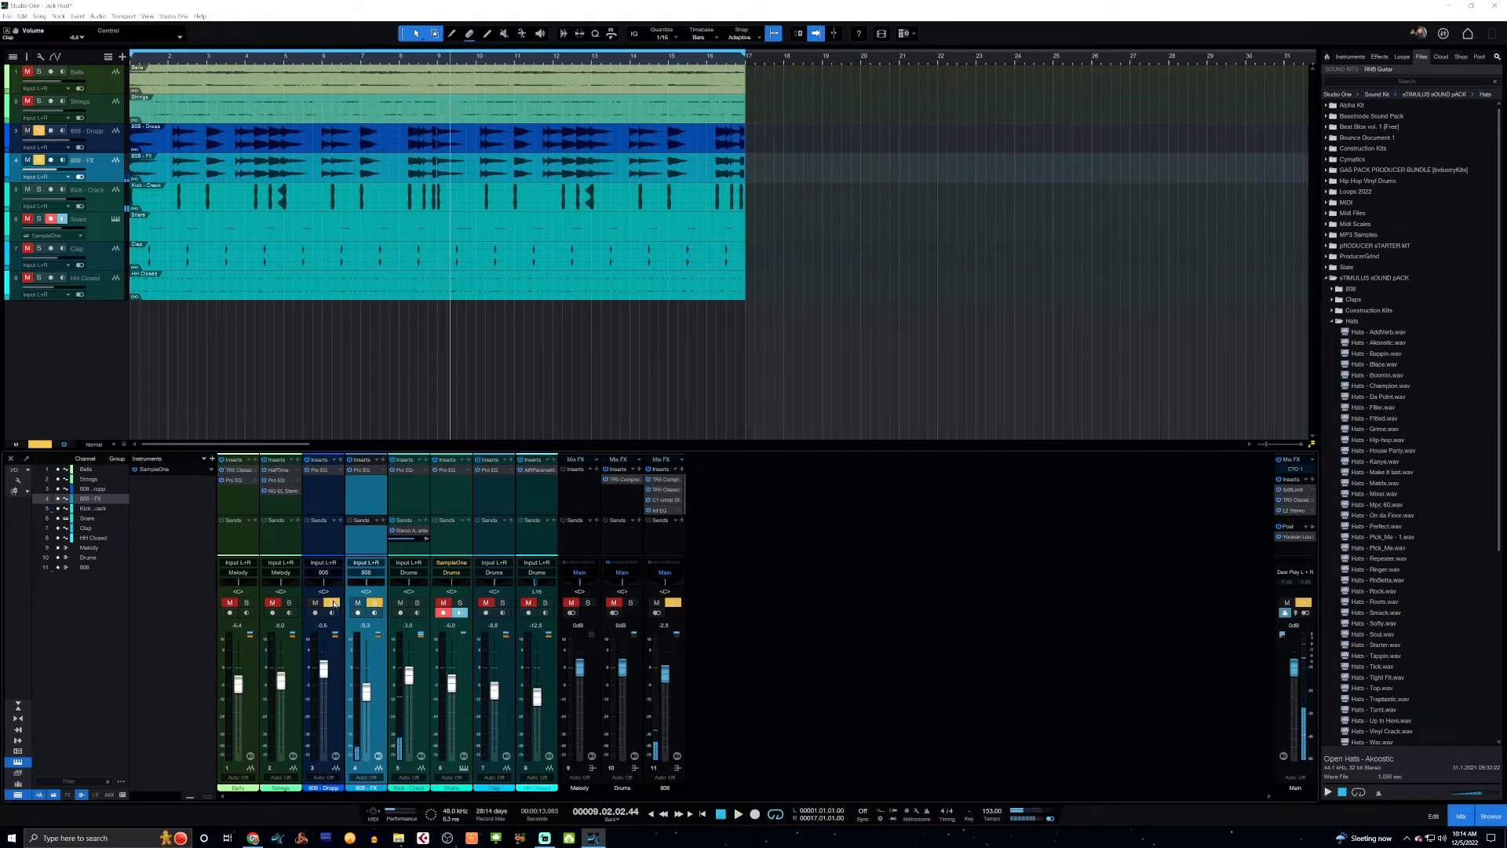
{"action": "key", "text": "comma"}
{"action": "key", "text": "space"}
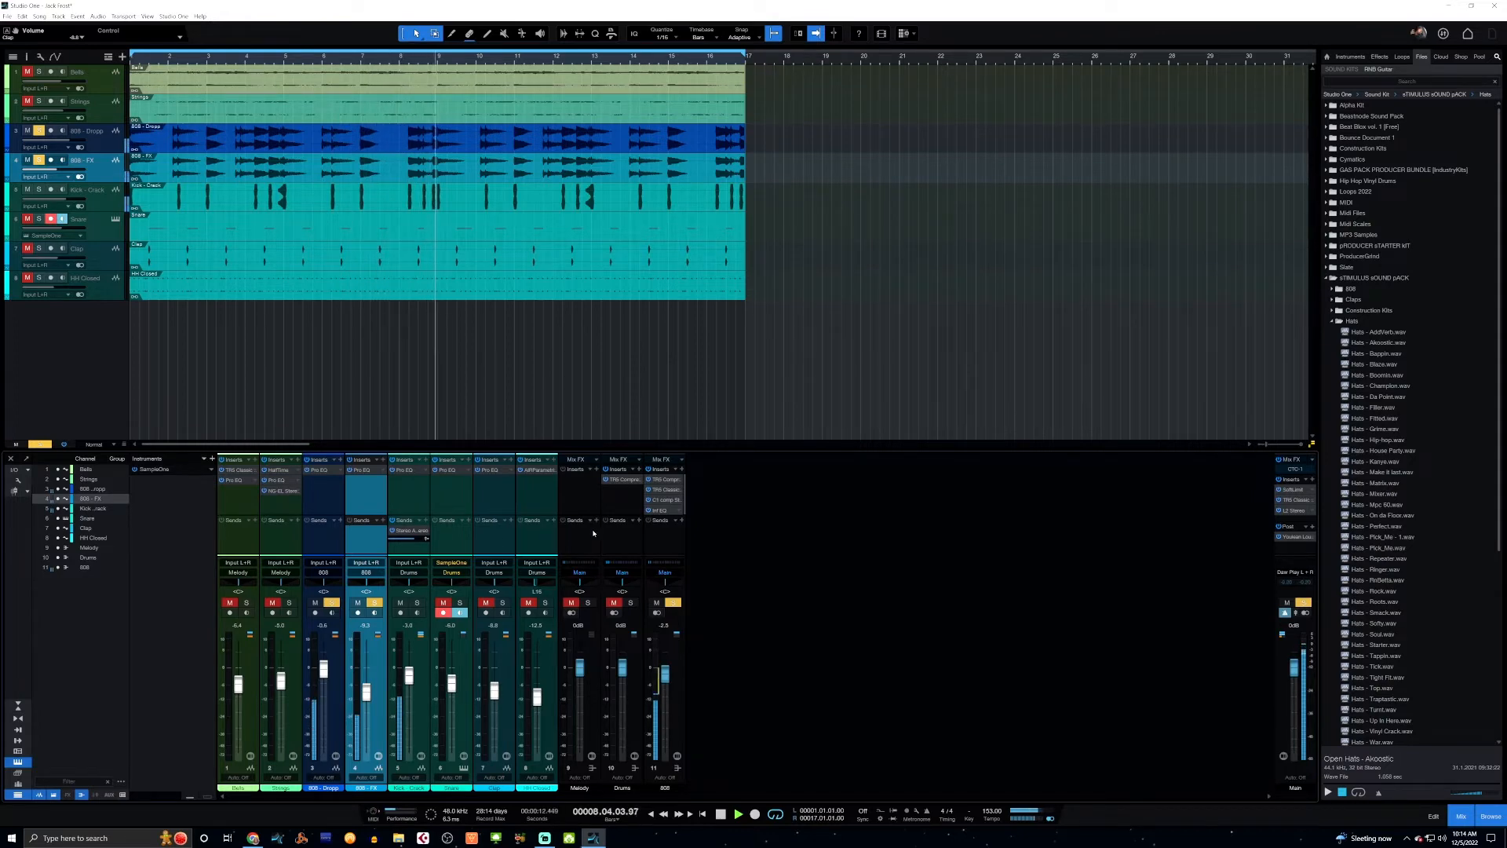
{"action": "key", "text": "space"}
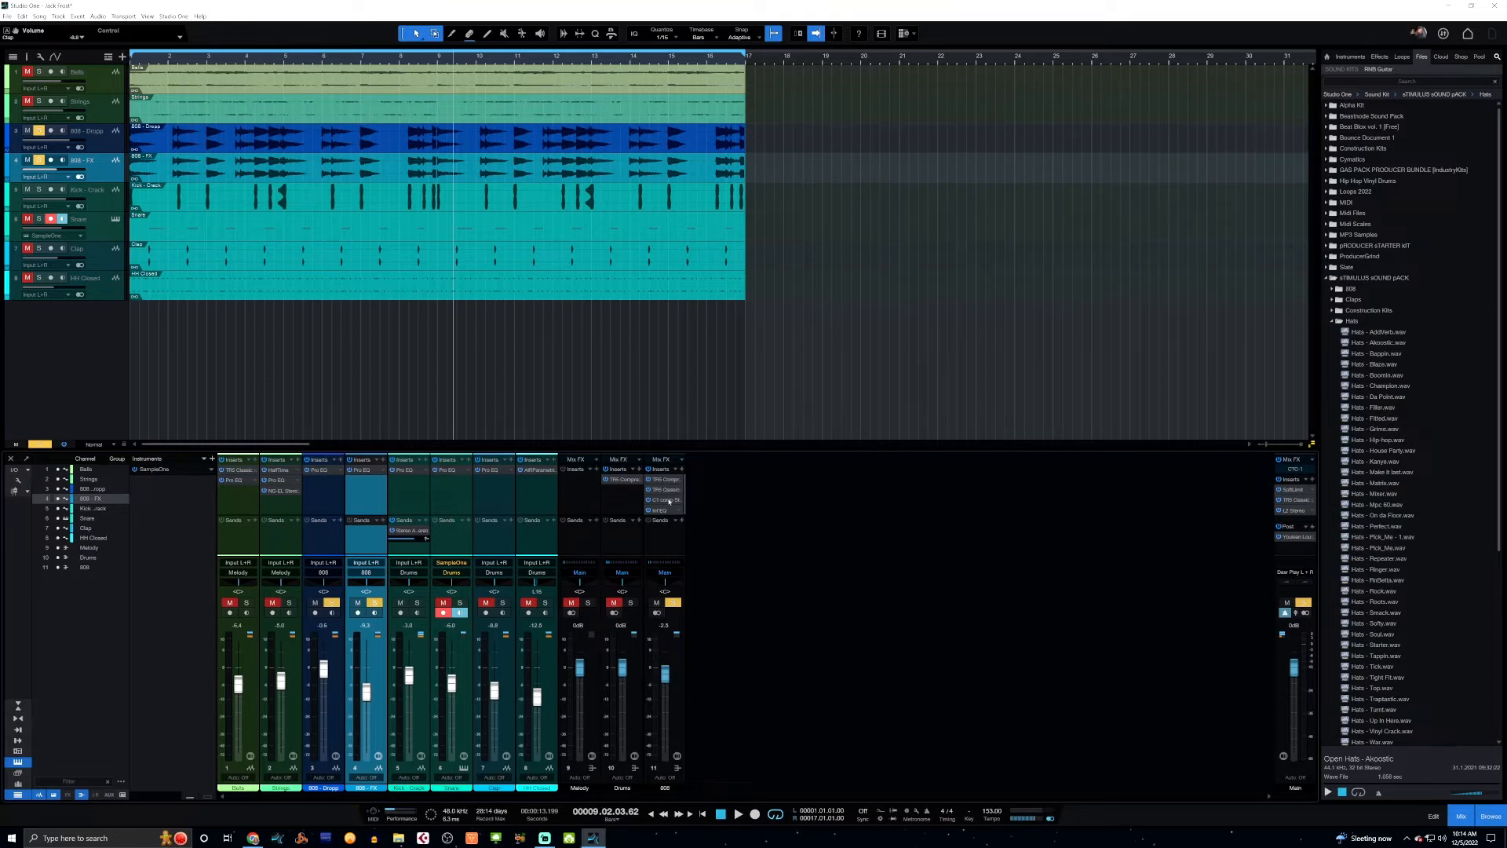
Open the T-RackS compressor on the 808 bus, move its window above the mixer, and listen to the 808s from the start.
{"action": "double_click", "coordinate": [667, 479]}
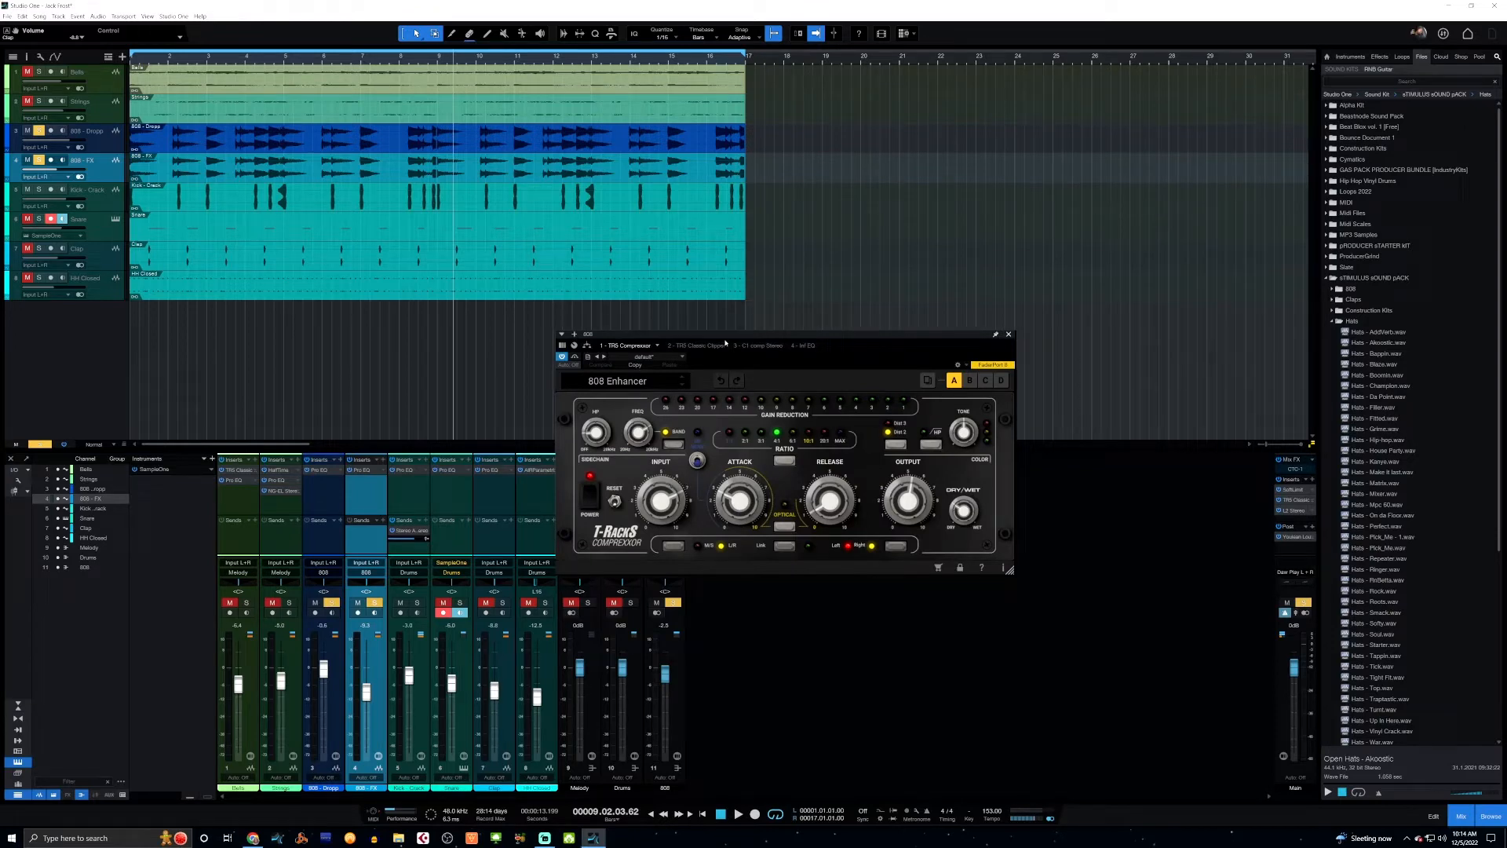
{"action": "left_click_drag", "start_coordinate": [724, 339], "coordinate": [623, 137]}
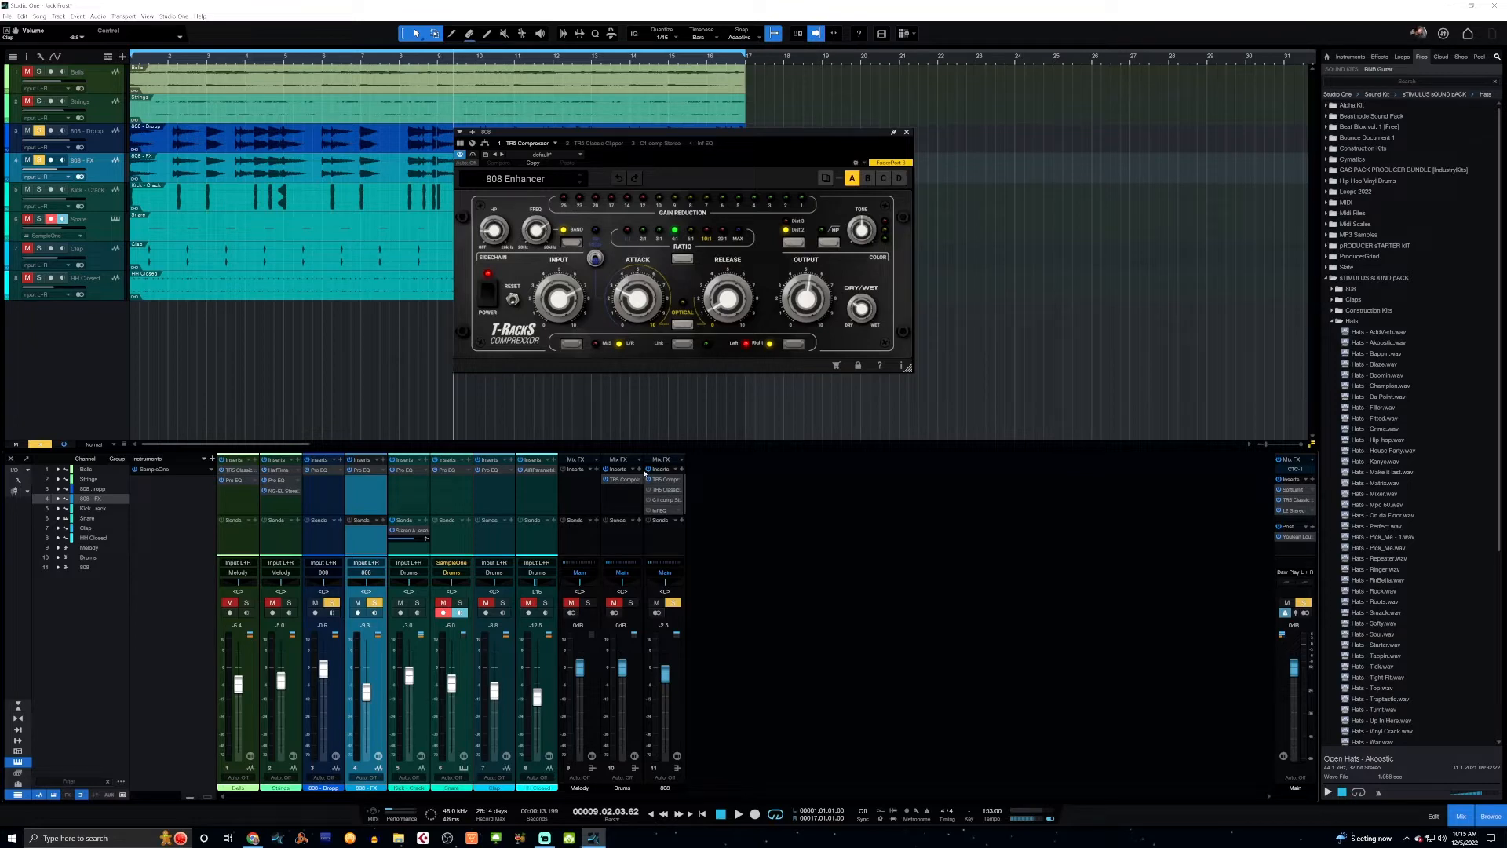
{"action": "key", "text": "Home"}
{"action": "key", "text": "space"}
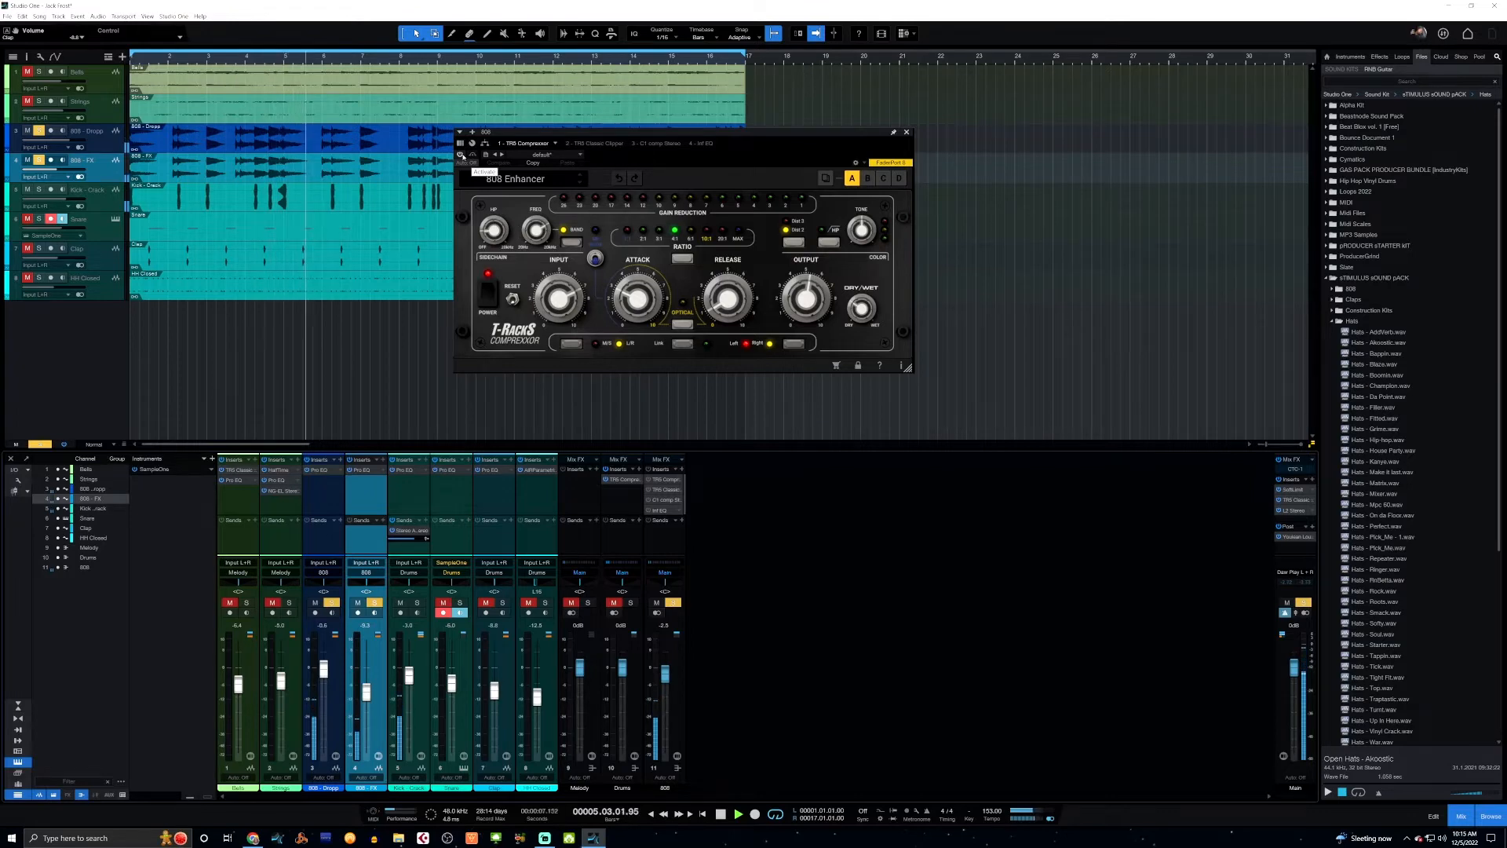
{"action": "key", "text": "space"}
{"action": "key", "text": "Home"}
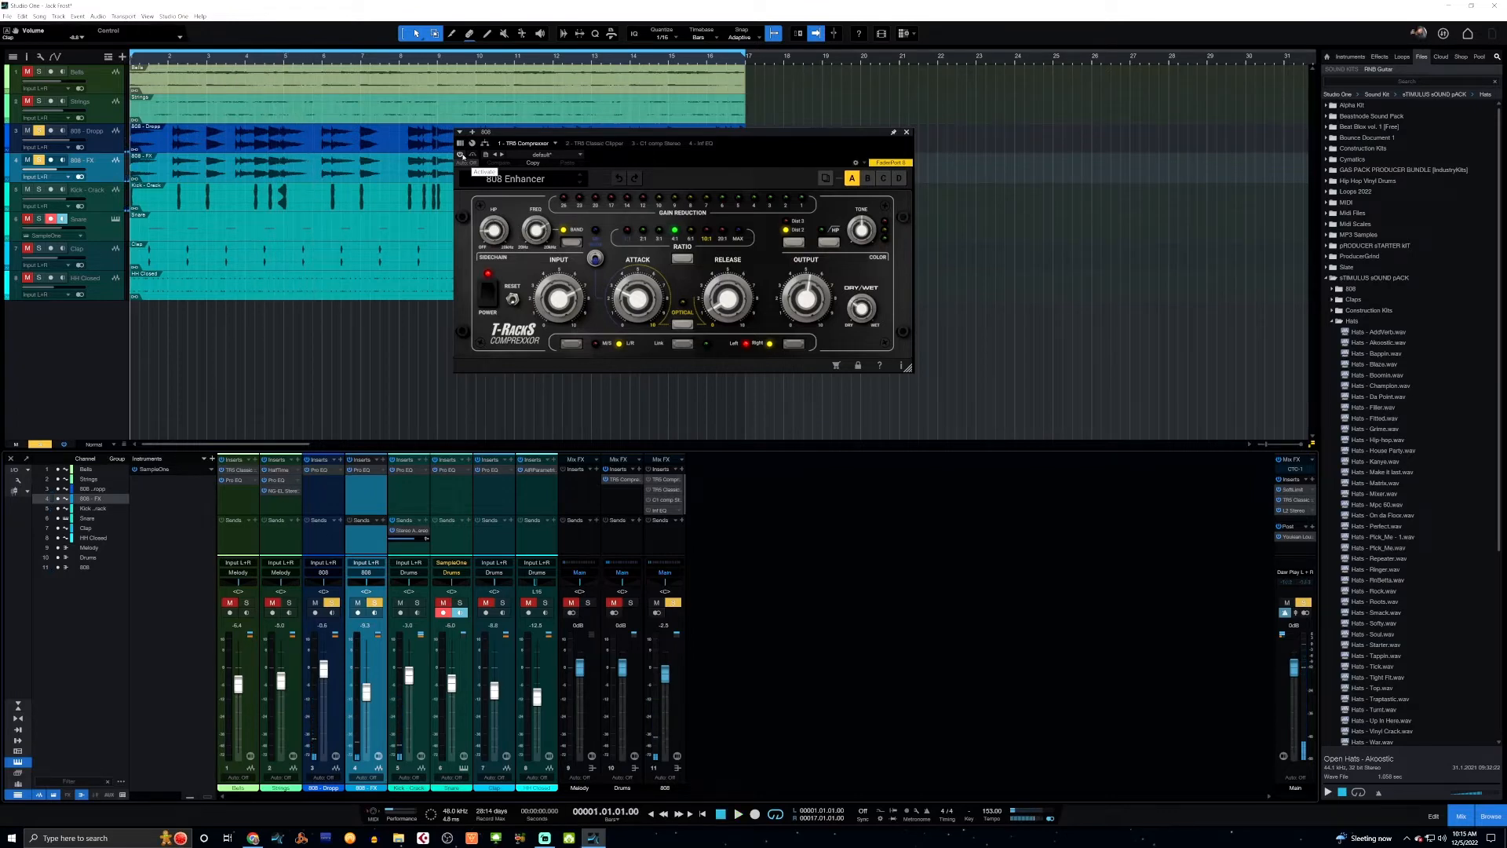
Enable the T-RackS compressor on the 808 bus and listen to the 808s from the start.
{"action": "key", "text": "space"}
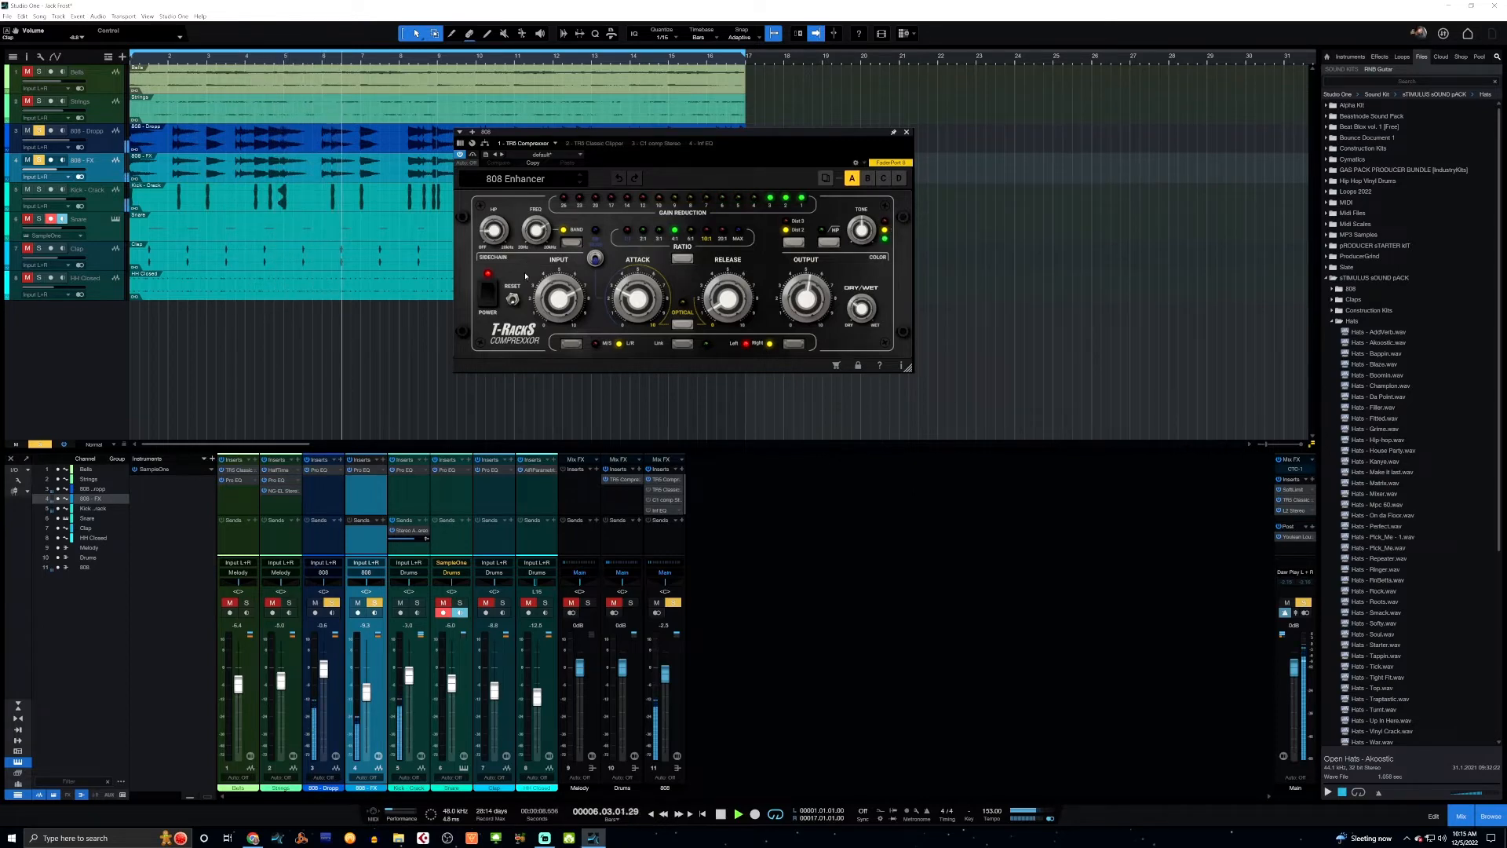
{"action": "key", "text": "space"}
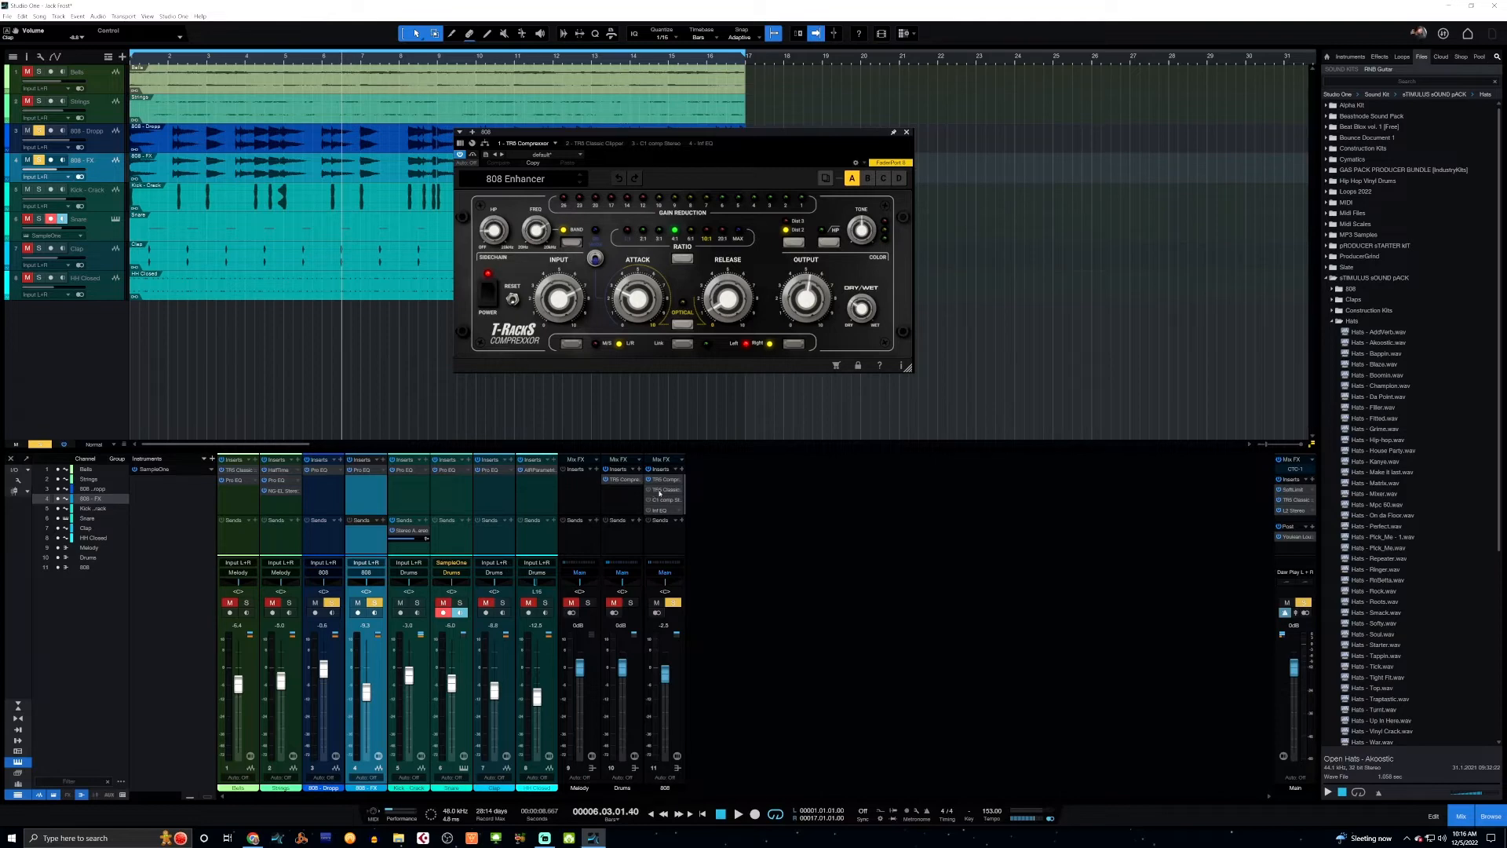
Open the Classic Clipper on the 808 bus and compare the 808s from the start with it off and with it enabled.
{"action": "left_click", "coordinate": [662, 490]}
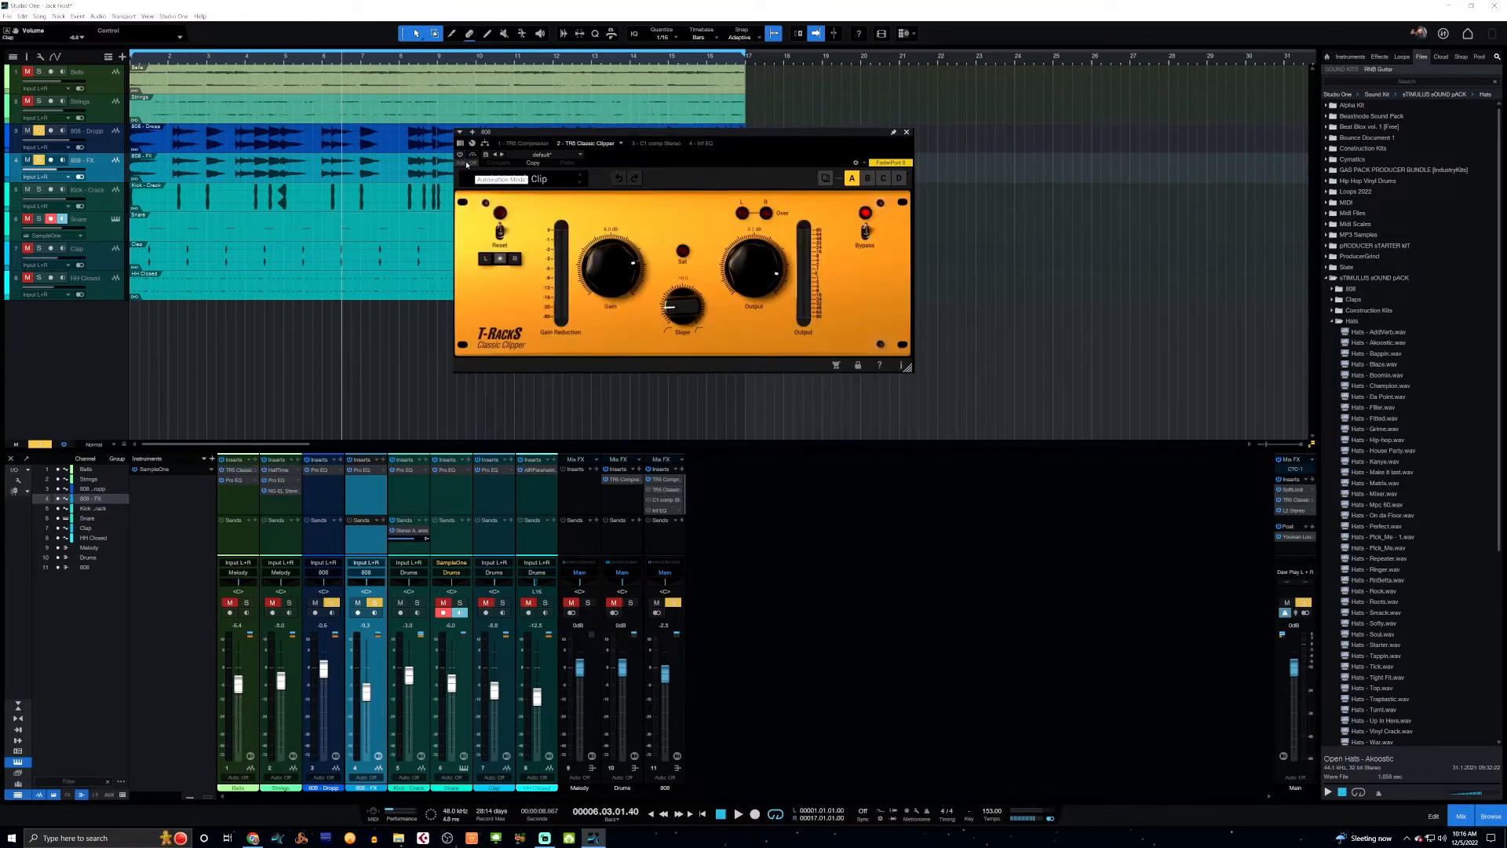
{"action": "key", "text": "Home"}
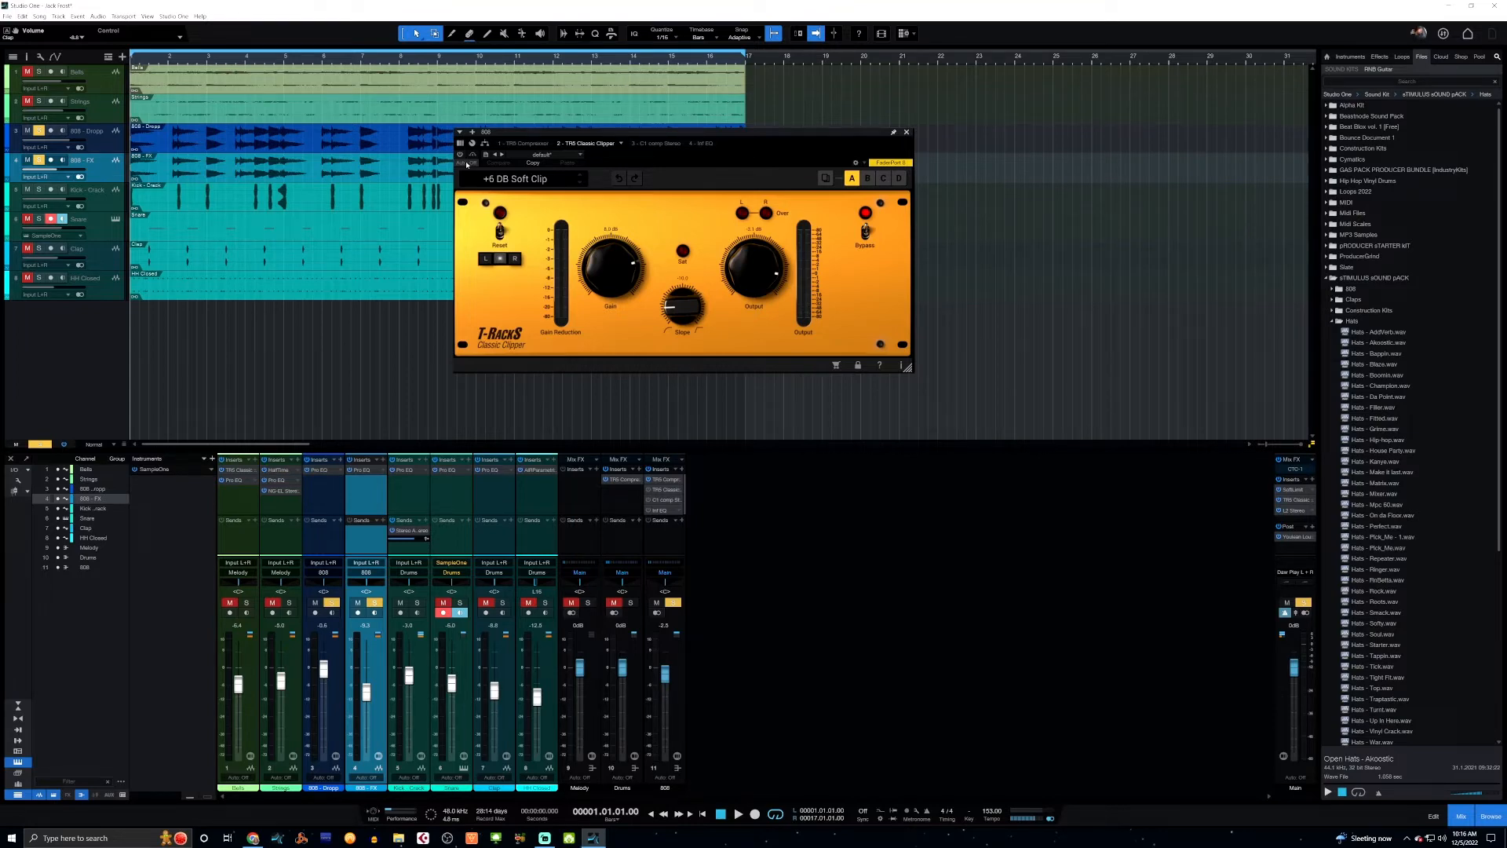
{"action": "key", "text": "space"}
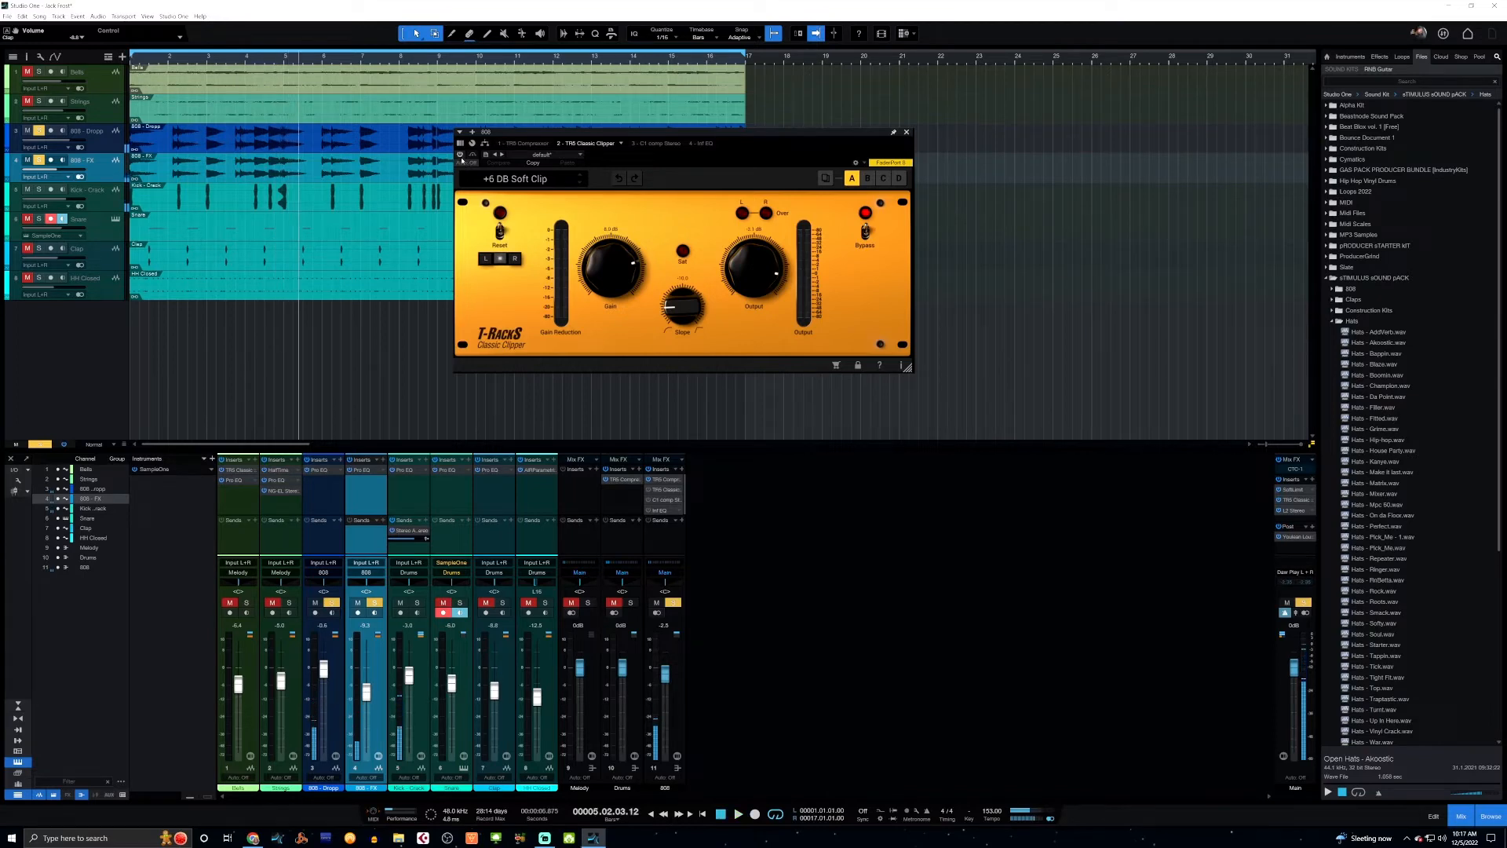
{"action": "left_click", "coordinate": [461, 157]}
{"action": "key", "text": "space"}
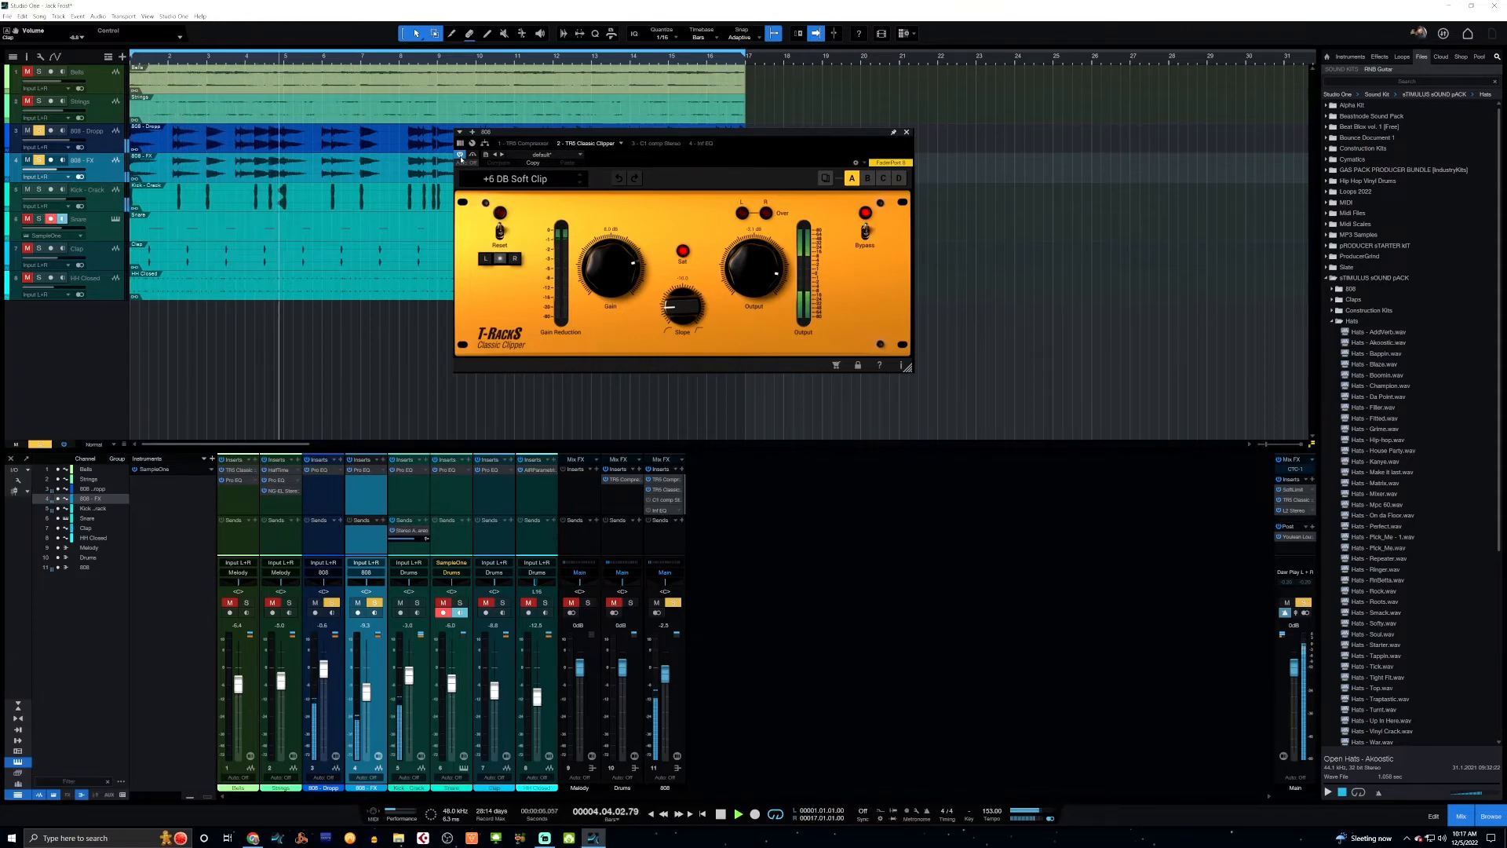
{"action": "key", "text": "space"}
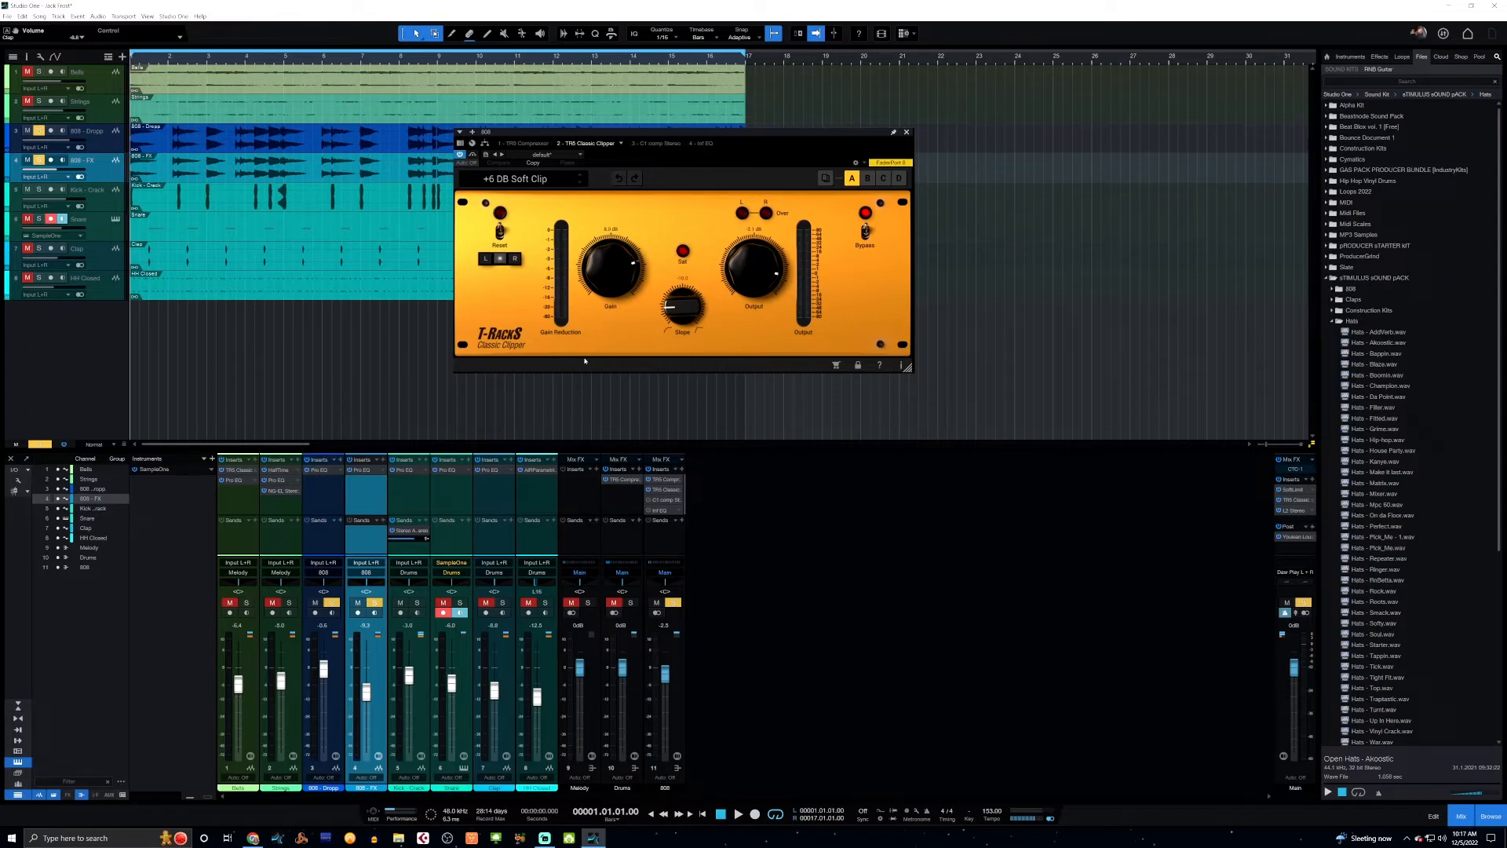
{"action": "key", "text": "space"}
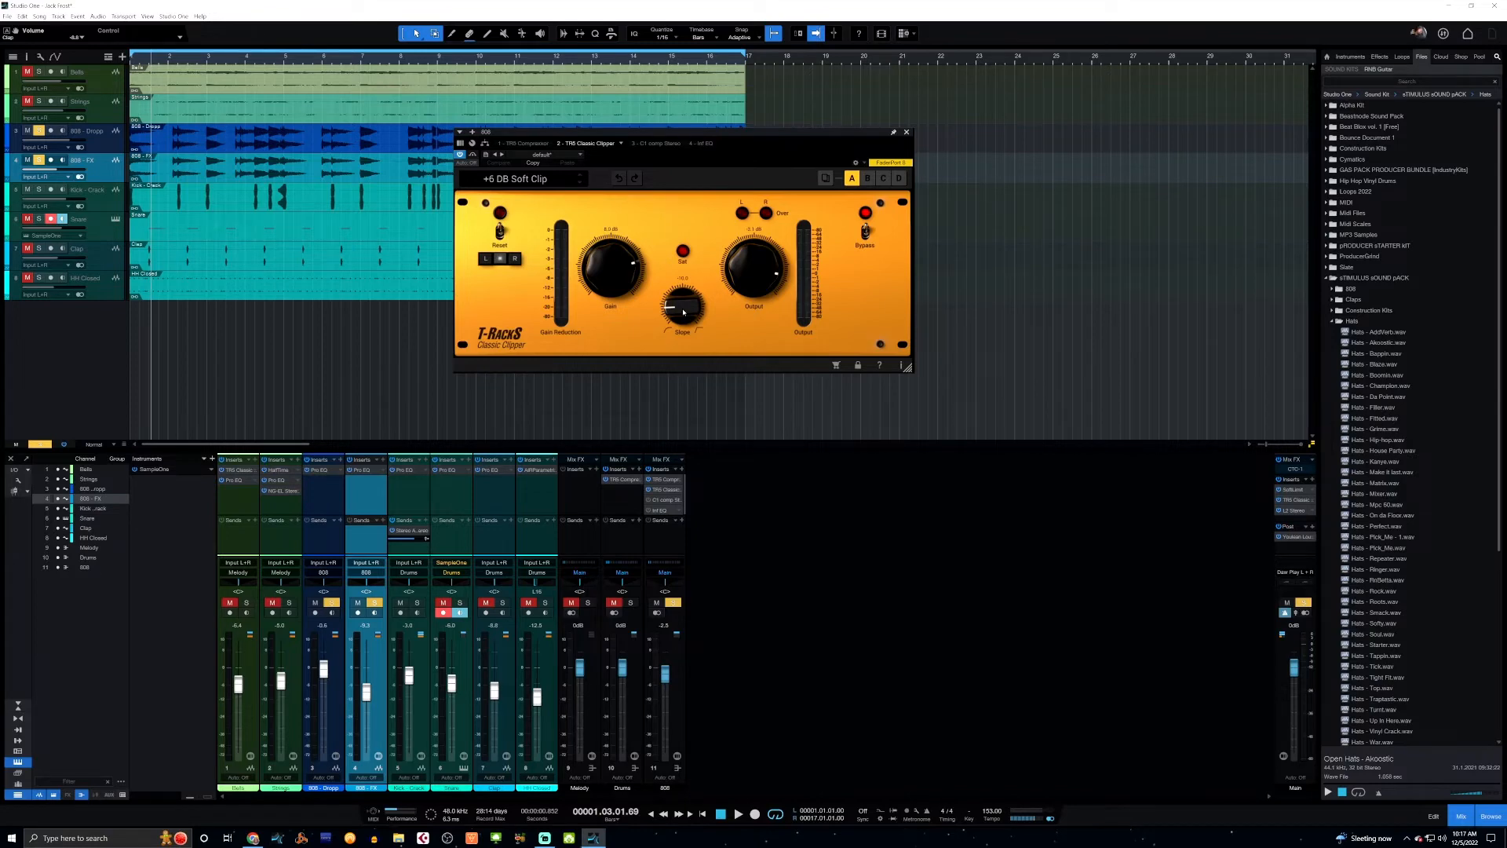
Open and enable the C1 compressor on the 808 bus, and listen to the 808s from the start with the Kick track also soloed.
{"action": "left_click", "coordinate": [660, 500]}
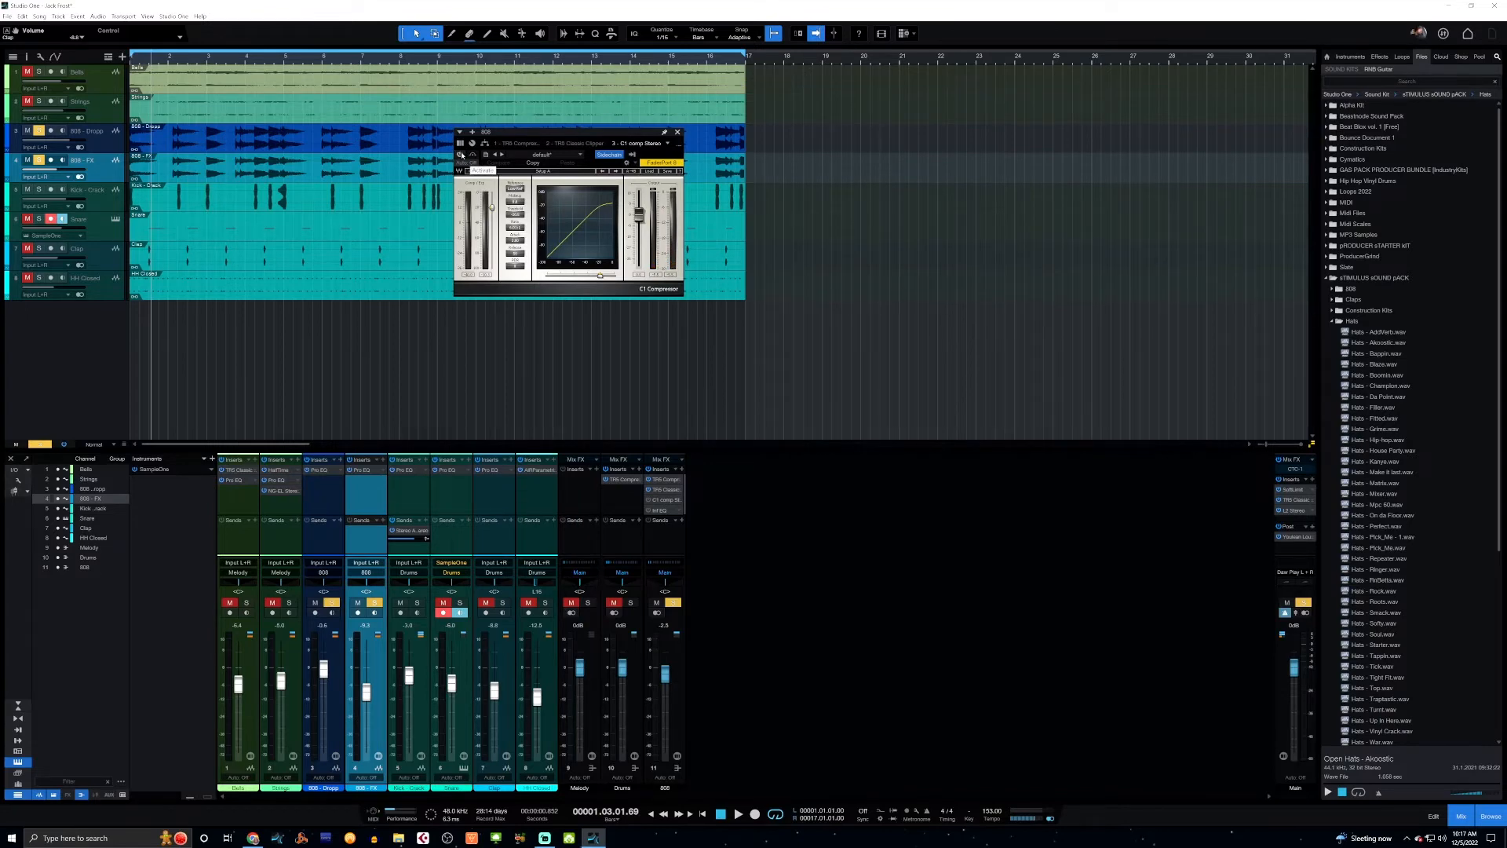
{"action": "left_click", "coordinate": [462, 155]}
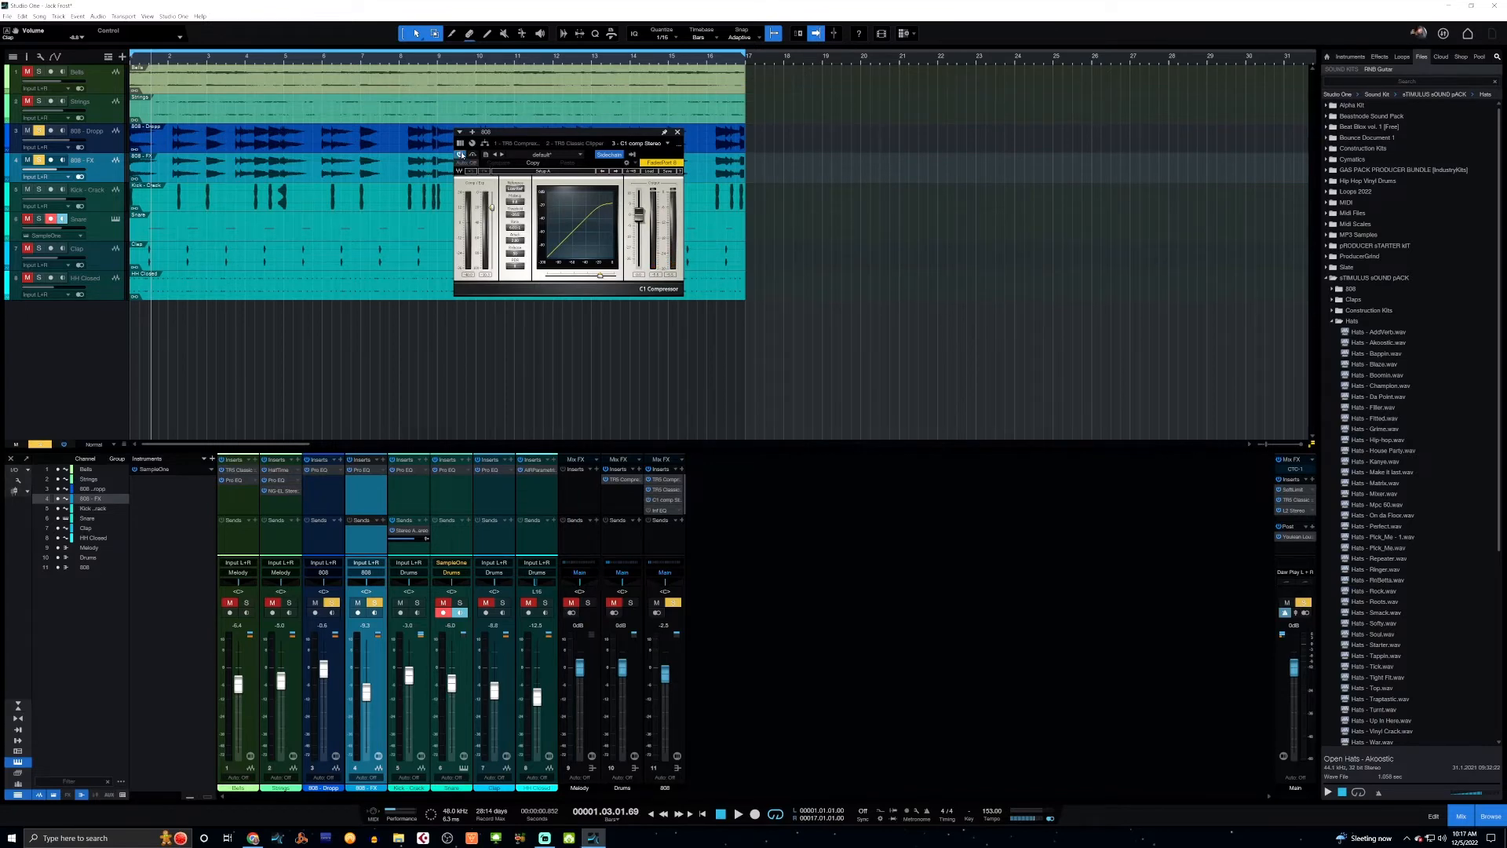
{"action": "left_click", "coordinate": [418, 603]}
{"action": "key", "text": "space"}
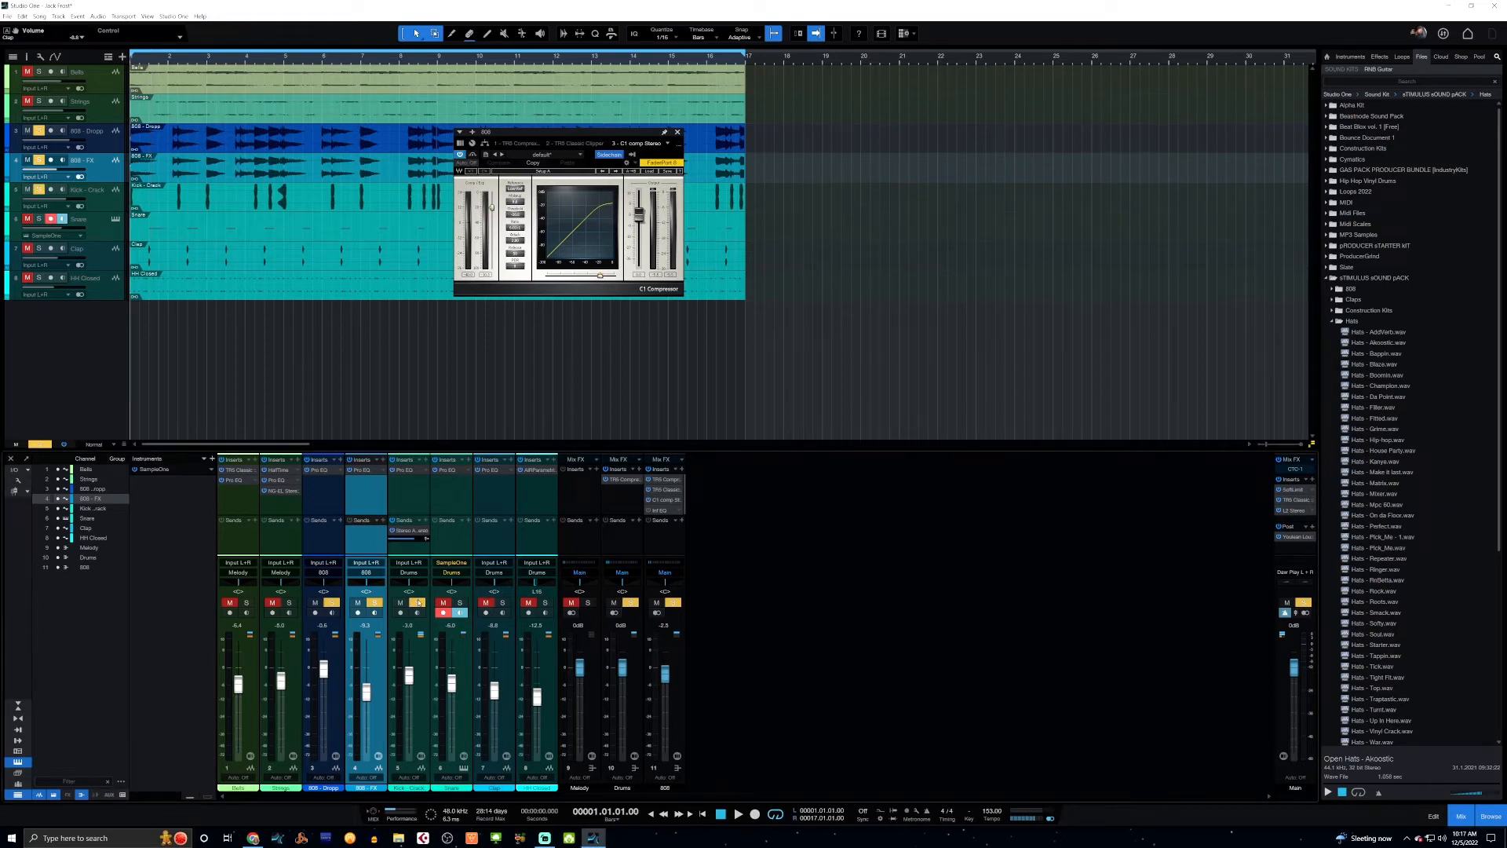
{"action": "key", "text": "space"}
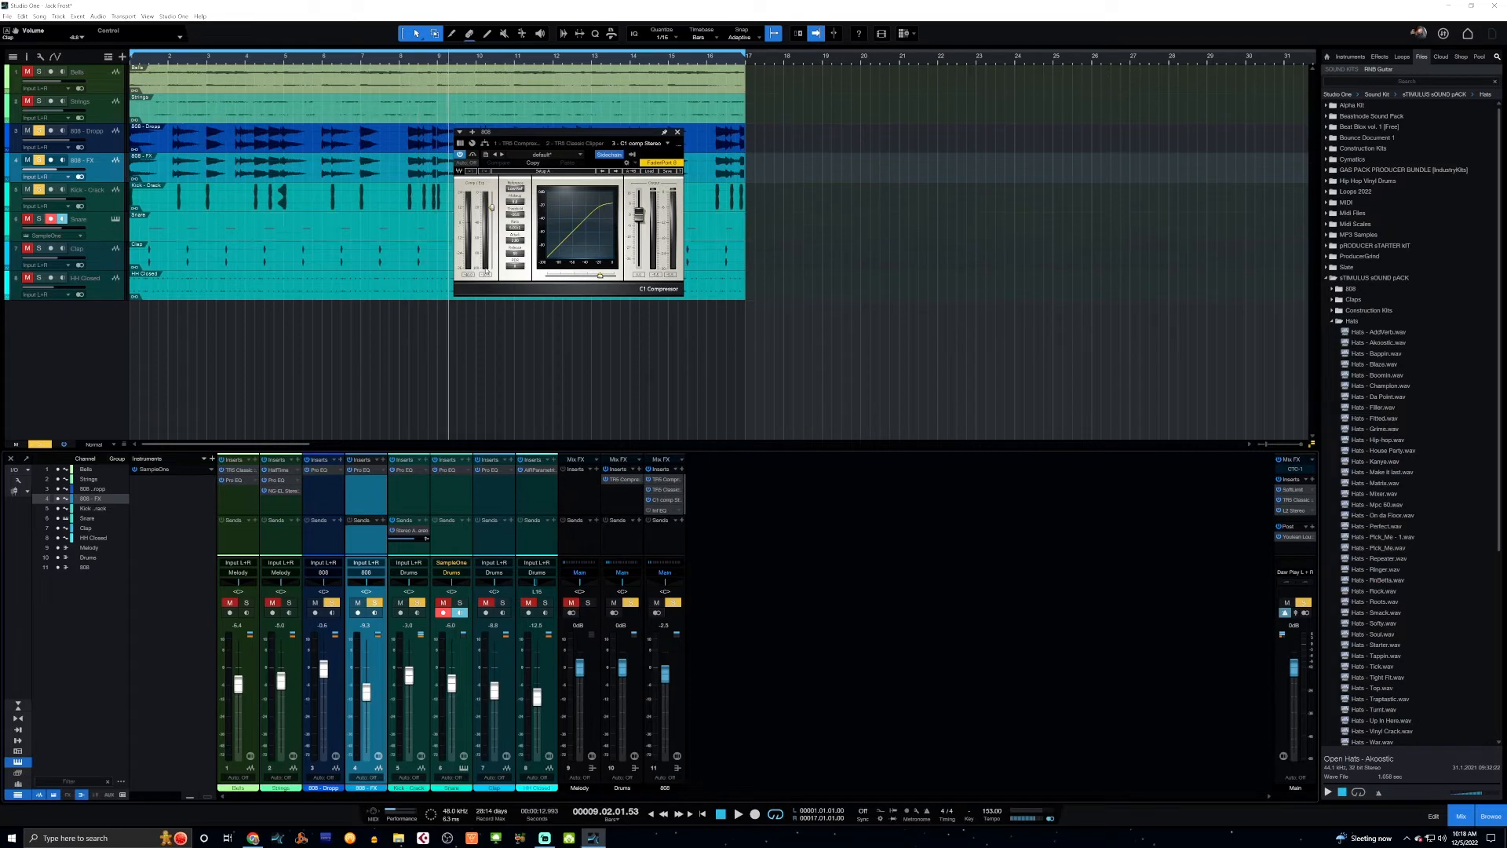
Open the Infinity EQ on the 808 bus, examine its two bands, and unsolo the Kick track.
{"action": "left_click", "coordinate": [659, 511]}
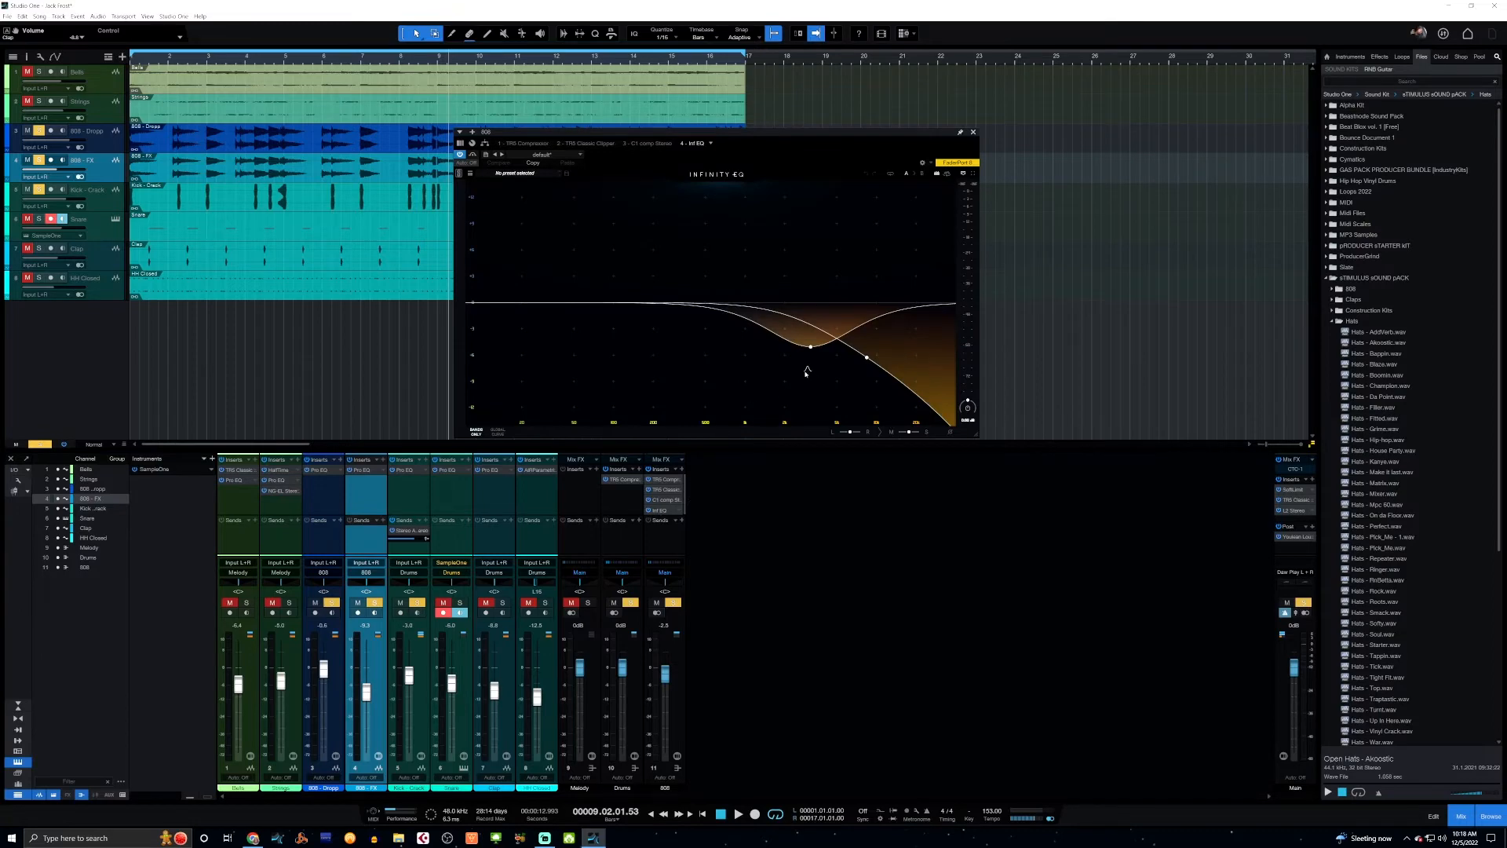
{"action": "mouse_move", "coordinate": [868, 358]}
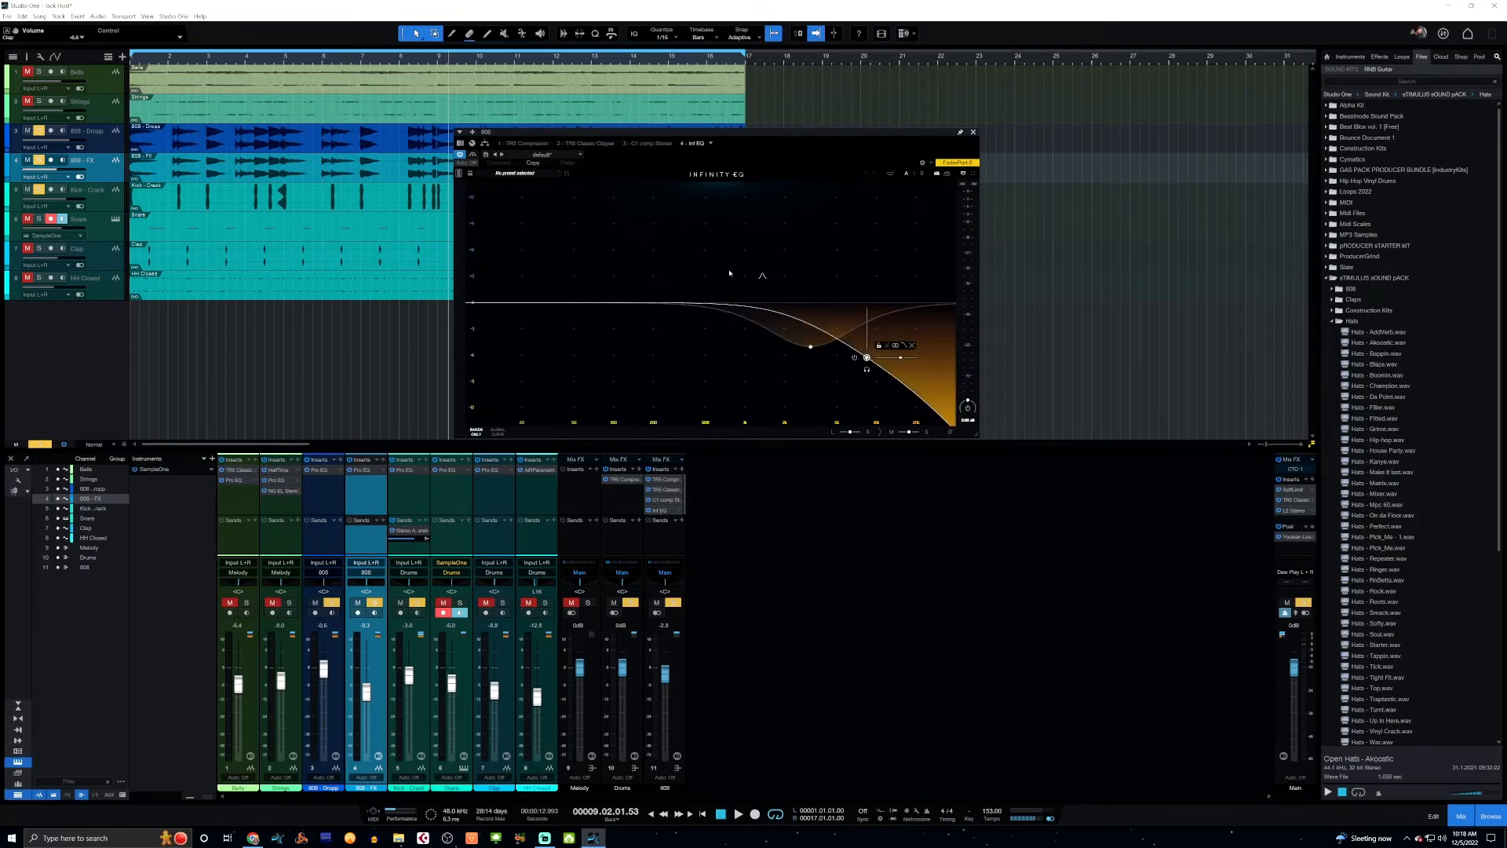
{"action": "mouse_move", "coordinate": [810, 361]}
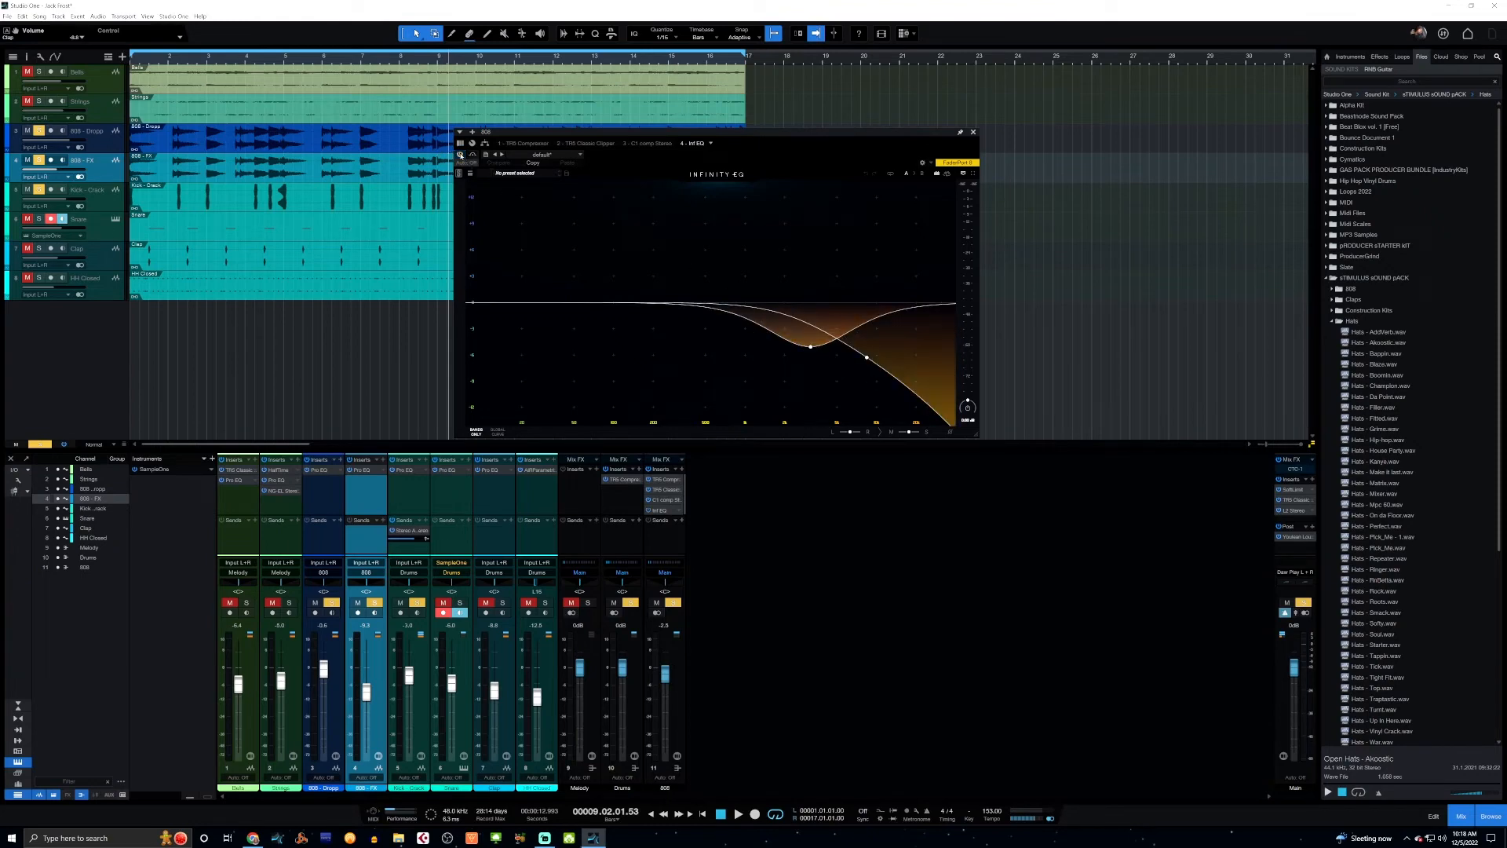
{"action": "key", "text": "Home"}
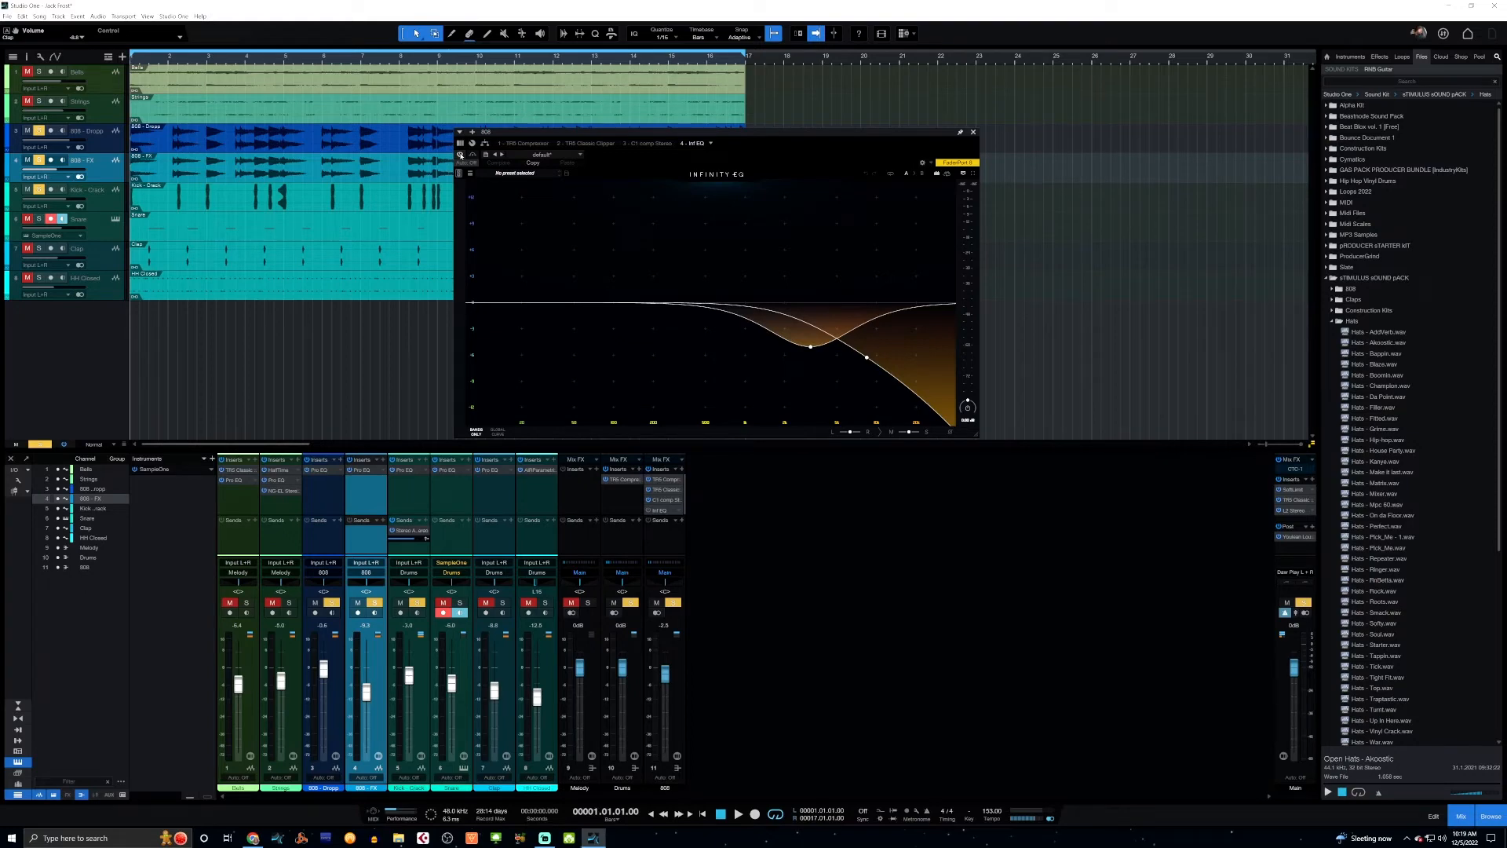
{"action": "left_click", "coordinate": [417, 603]}
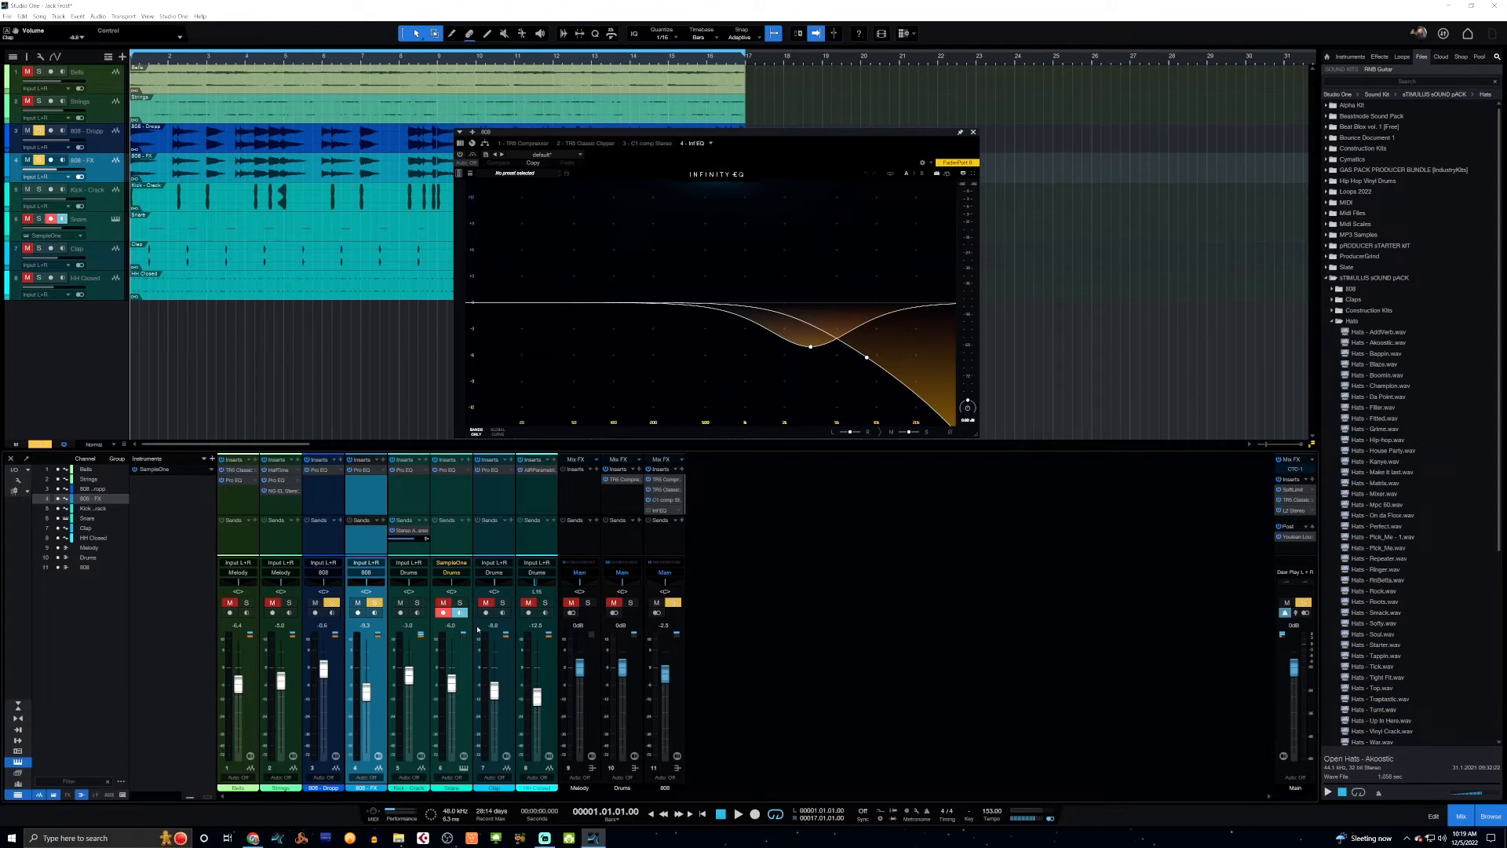
Compare the 808s from the start with the Infinity EQ off and with it enabled.
{"action": "key", "text": "space"}
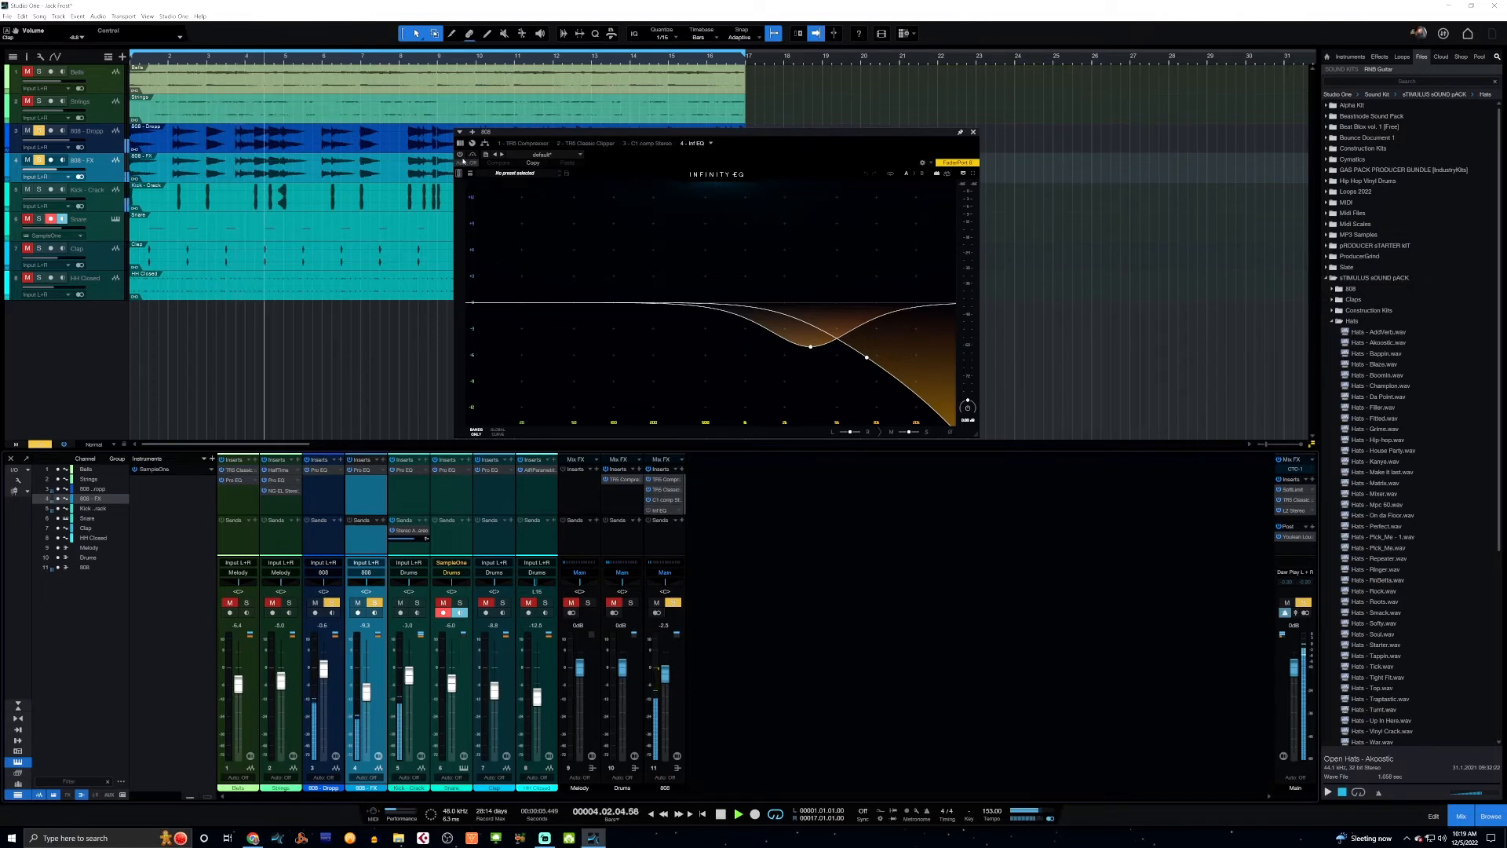
{"action": "key", "text": "space"}
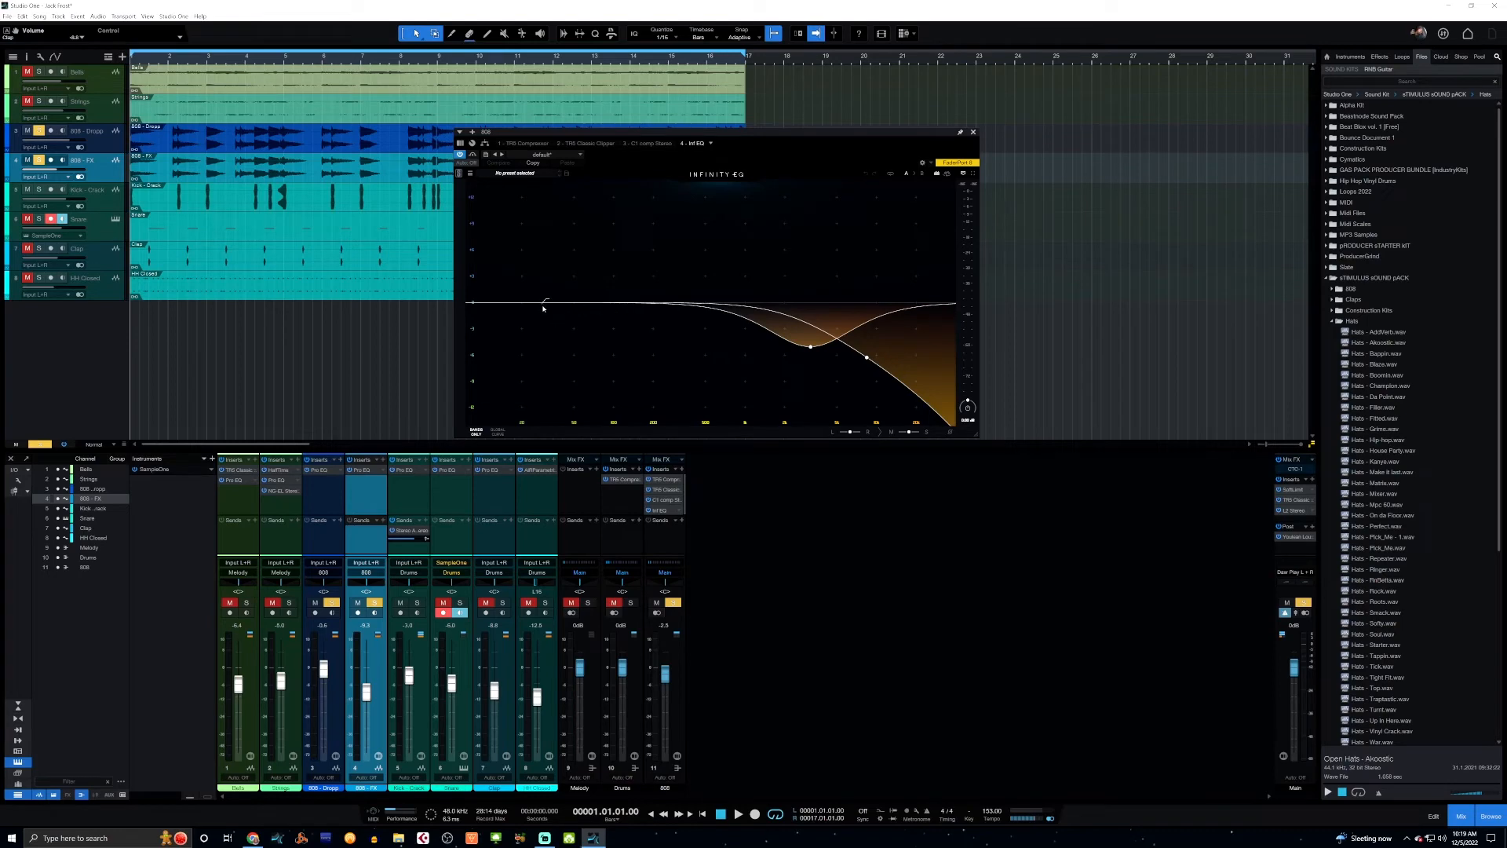
{"action": "key", "text": "space"}
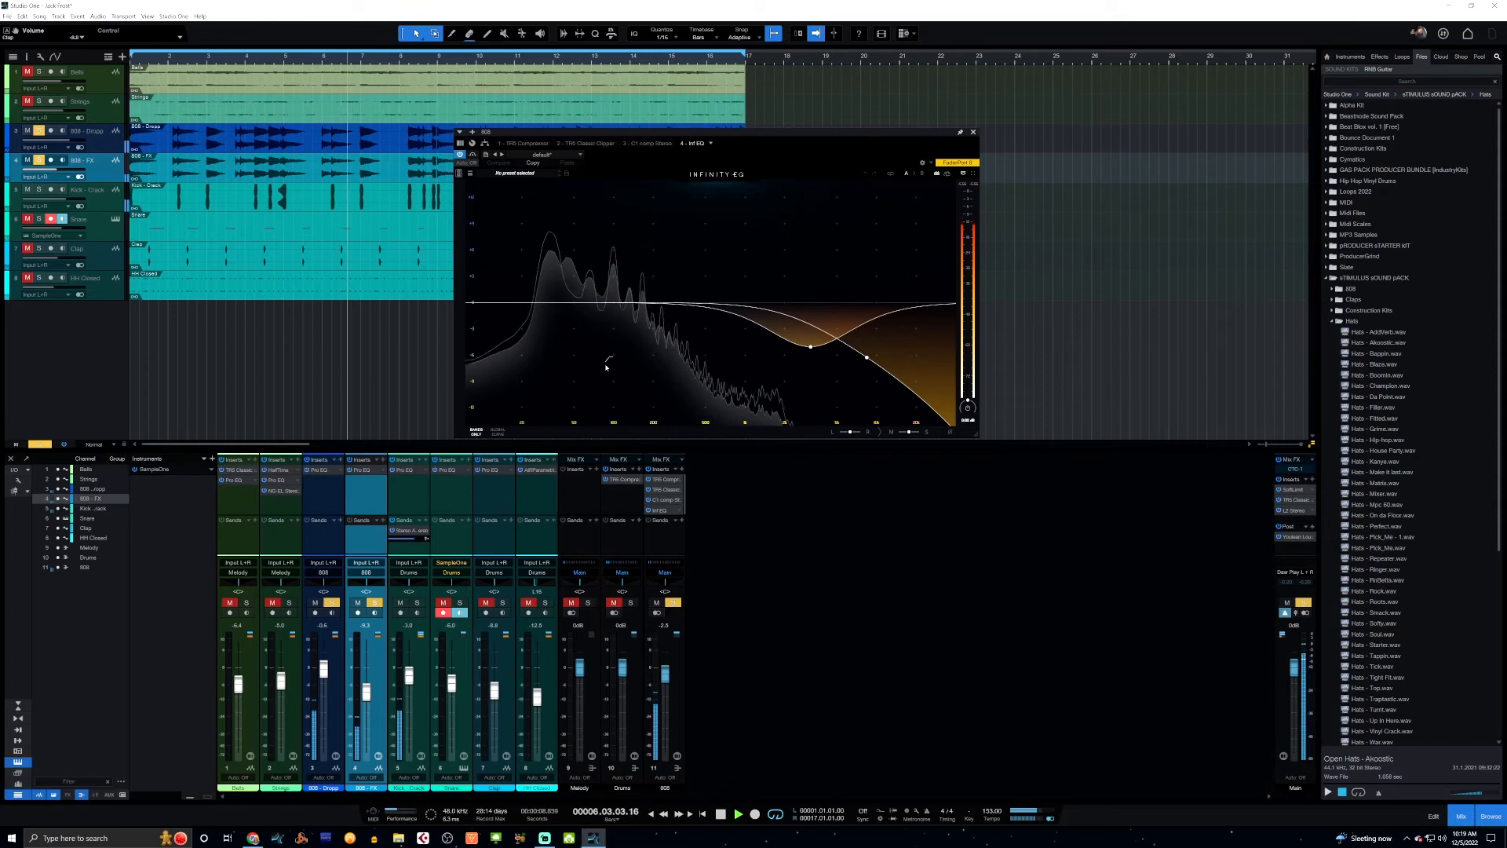
{"action": "key", "text": "space"}
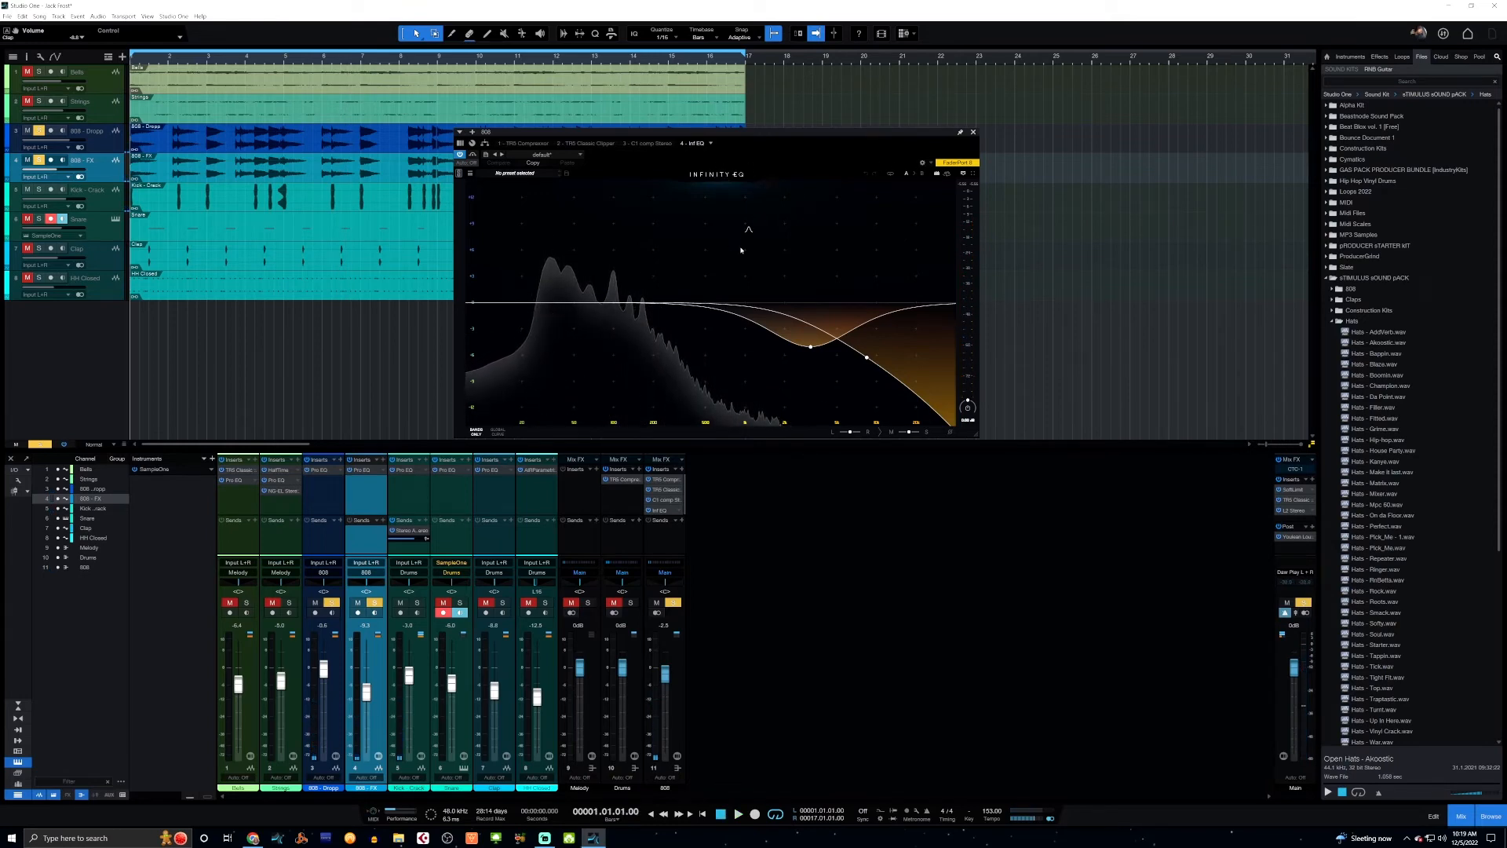
Examine the controls of the Infinity EQ's dip band and close the EQ window.
{"action": "left_click", "coordinate": [811, 359]}
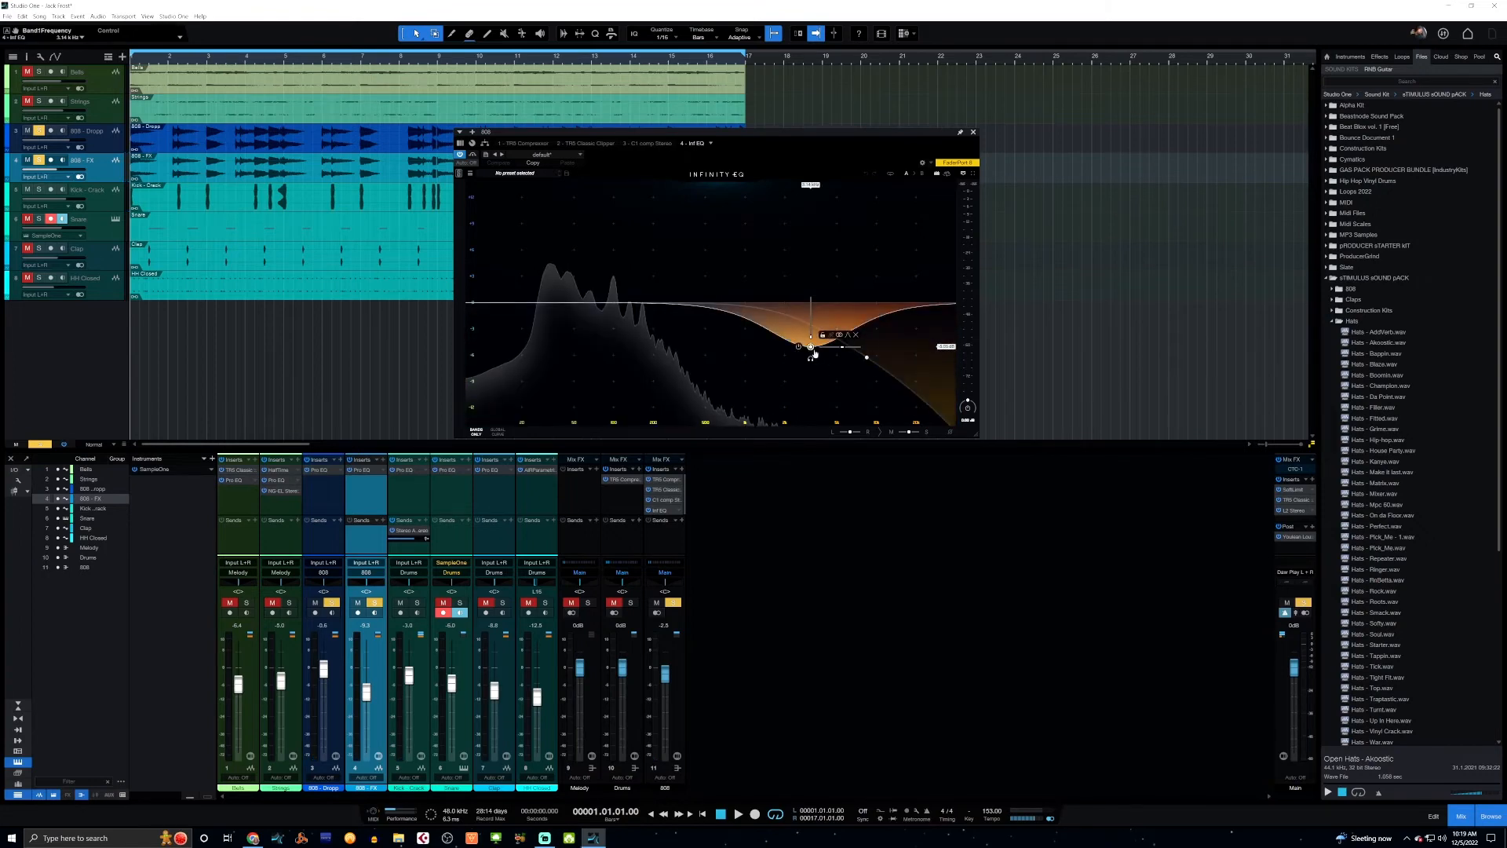
{"action": "mouse_move", "coordinate": [811, 337]}
{"action": "left_mouse_down"}
{"action": "mouse_move", "coordinate": [811, 300]}
{"action": "mouse_move", "coordinate": [811, 337]}
{"action": "left_mouse_up"}
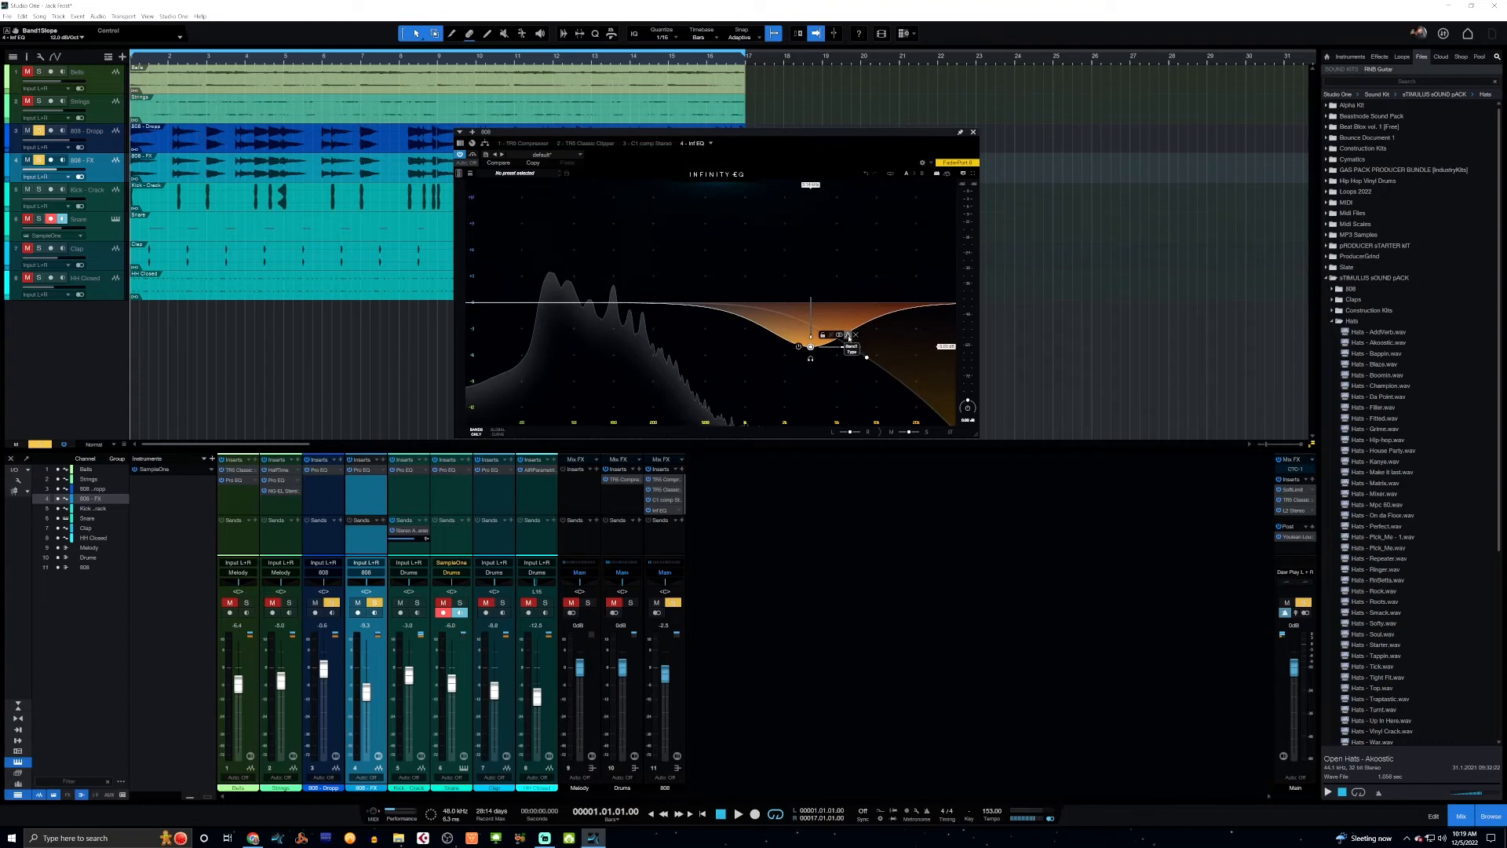
{"action": "left_click", "coordinate": [855, 335]}
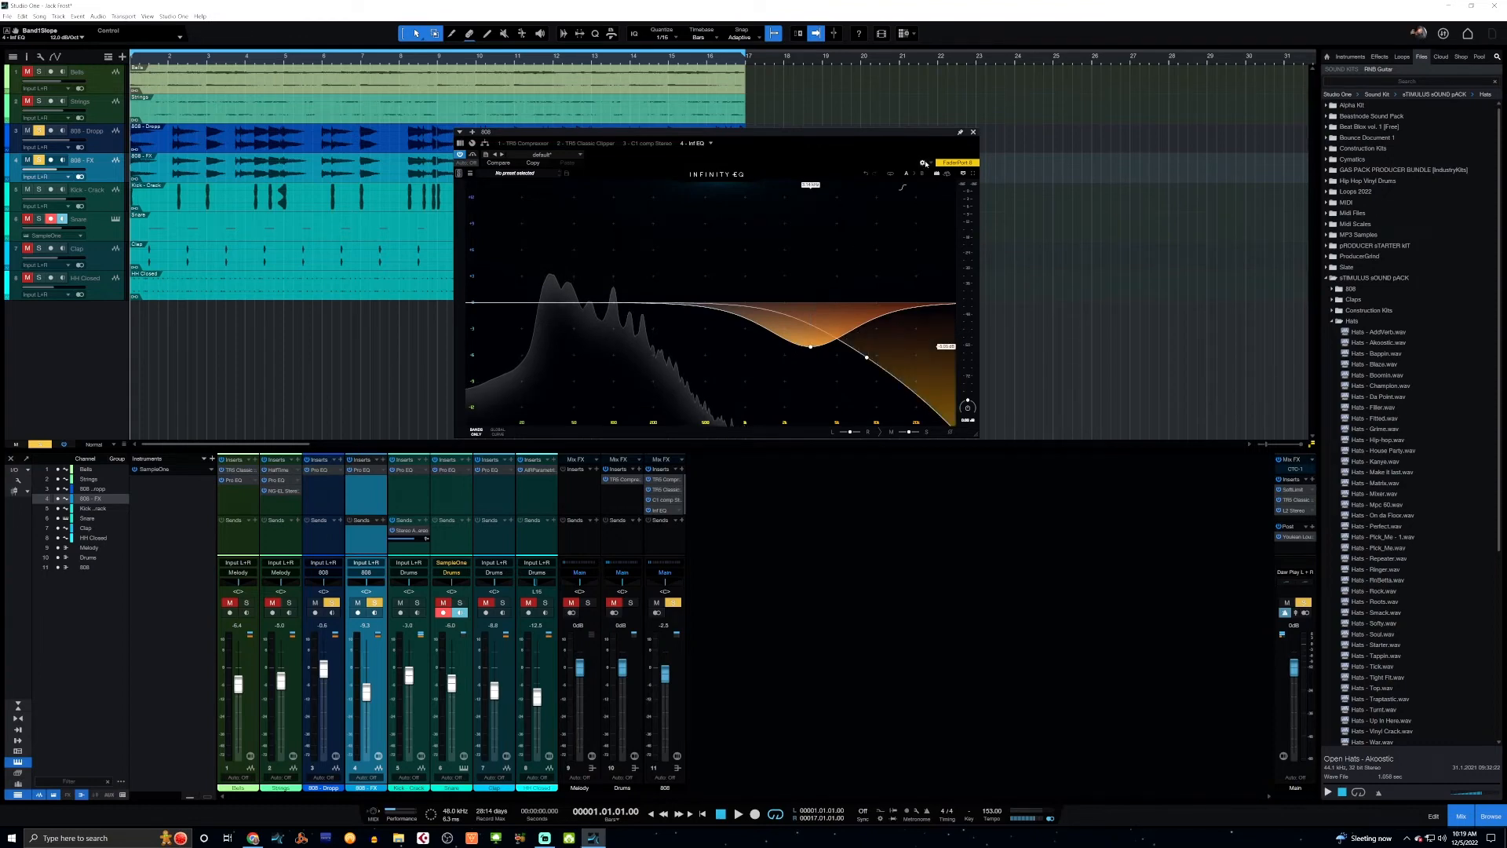
{"action": "left_click", "coordinate": [974, 133]}
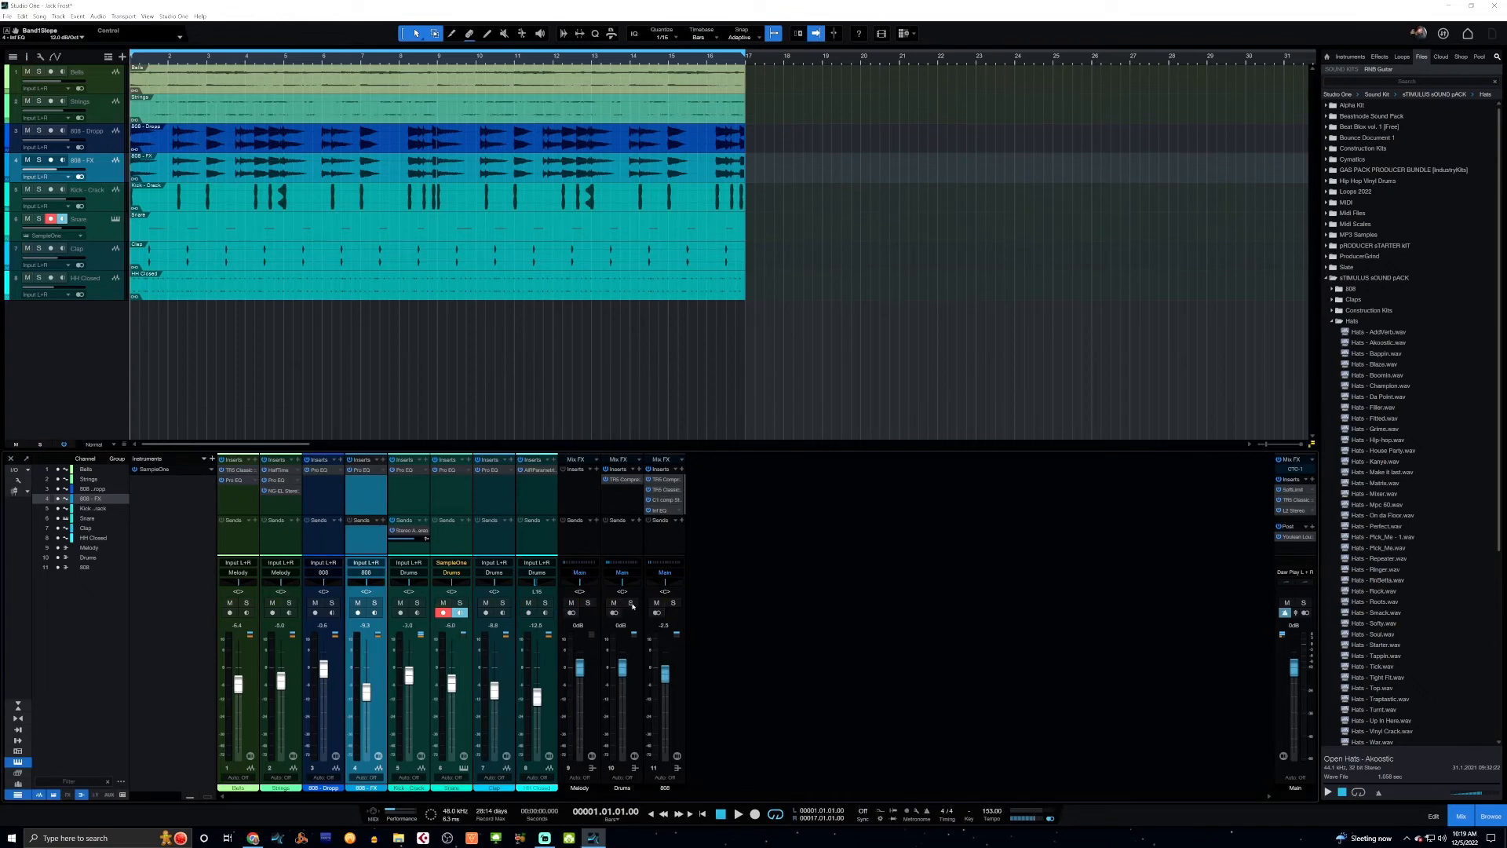
Solo the Drums bus, open its T-RackS compressor, and compare the drums from the start with it bypassed and with it enabled.
{"action": "left_click", "coordinate": [631, 604]}
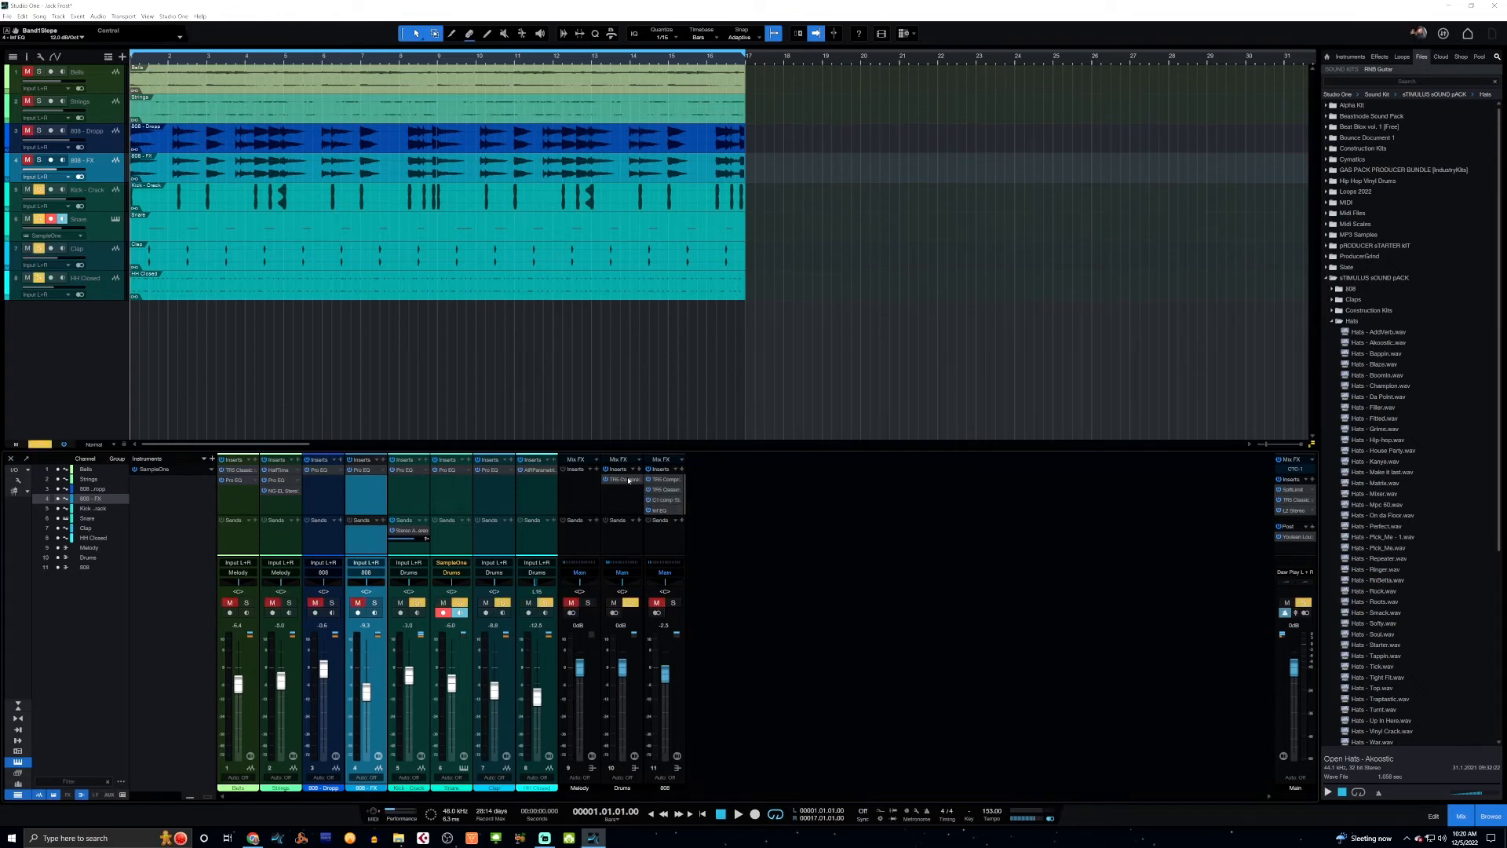
{"action": "double_click", "coordinate": [629, 480]}
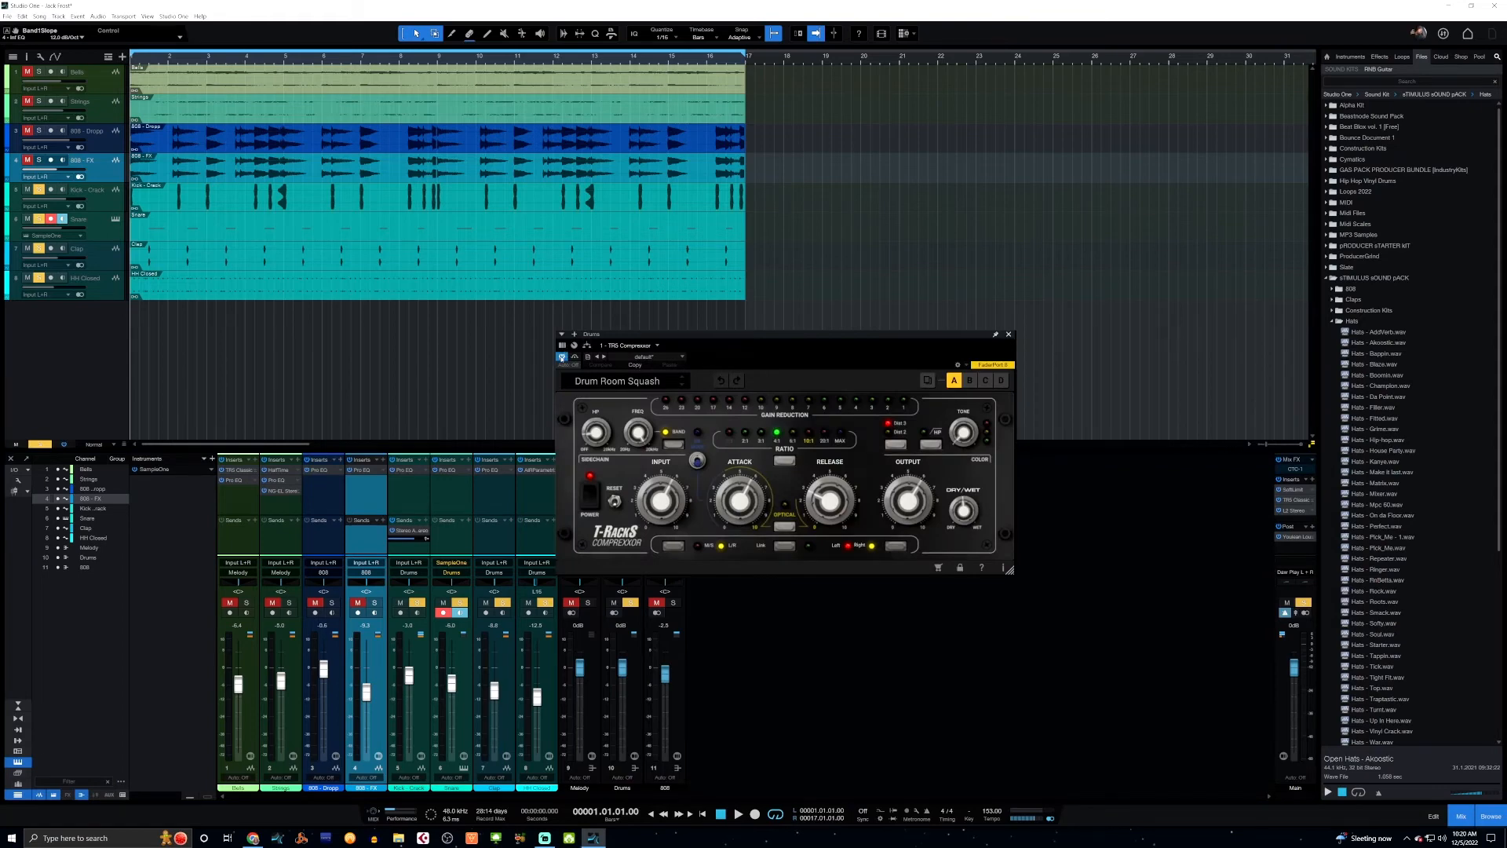
{"action": "left_click", "coordinate": [562, 356]}
{"action": "key", "text": "space"}
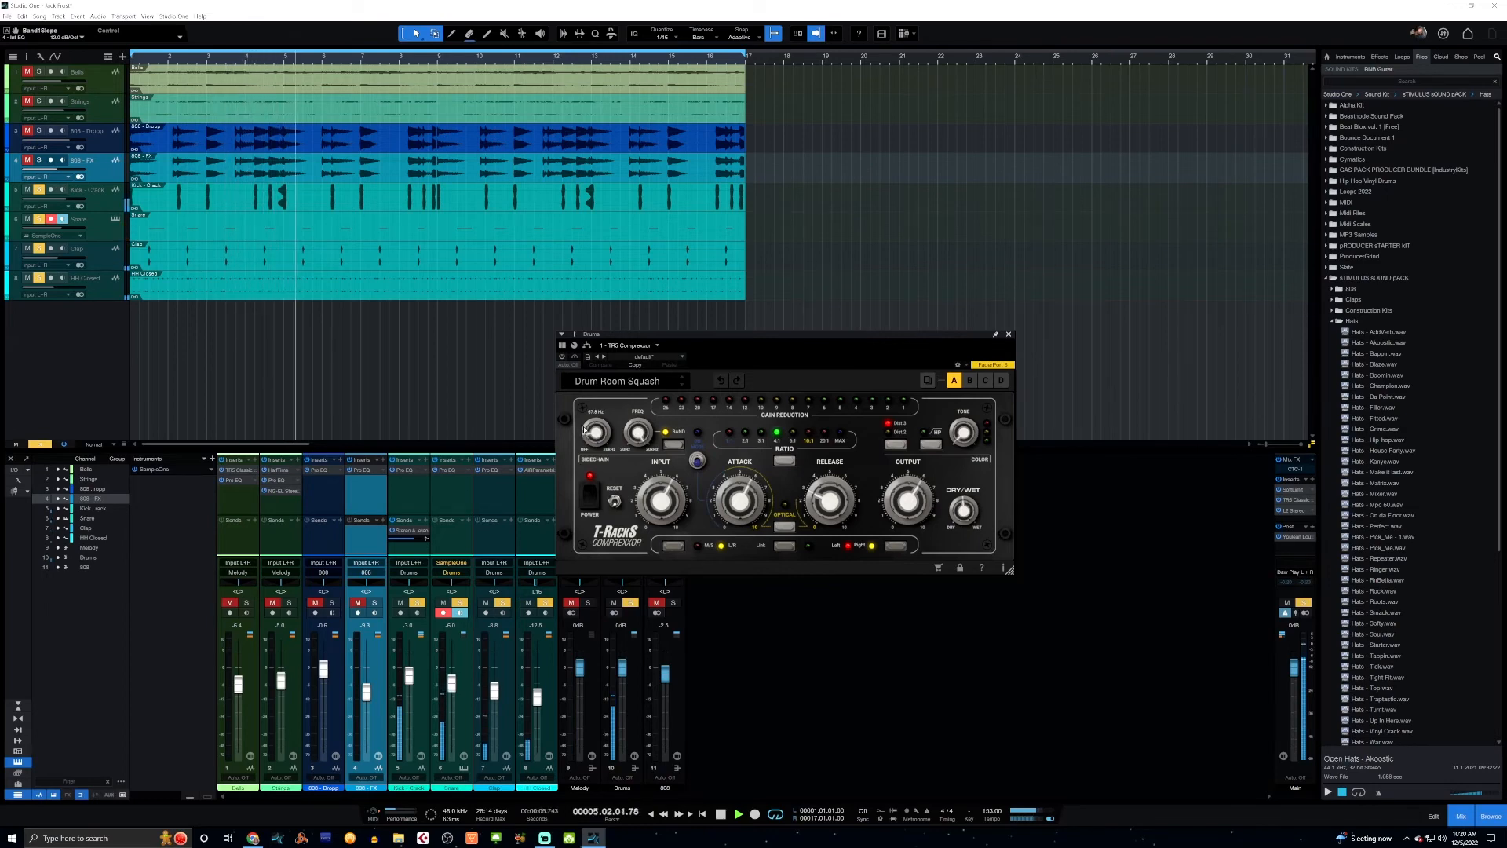
{"action": "mouse_move", "coordinate": [583, 430]}
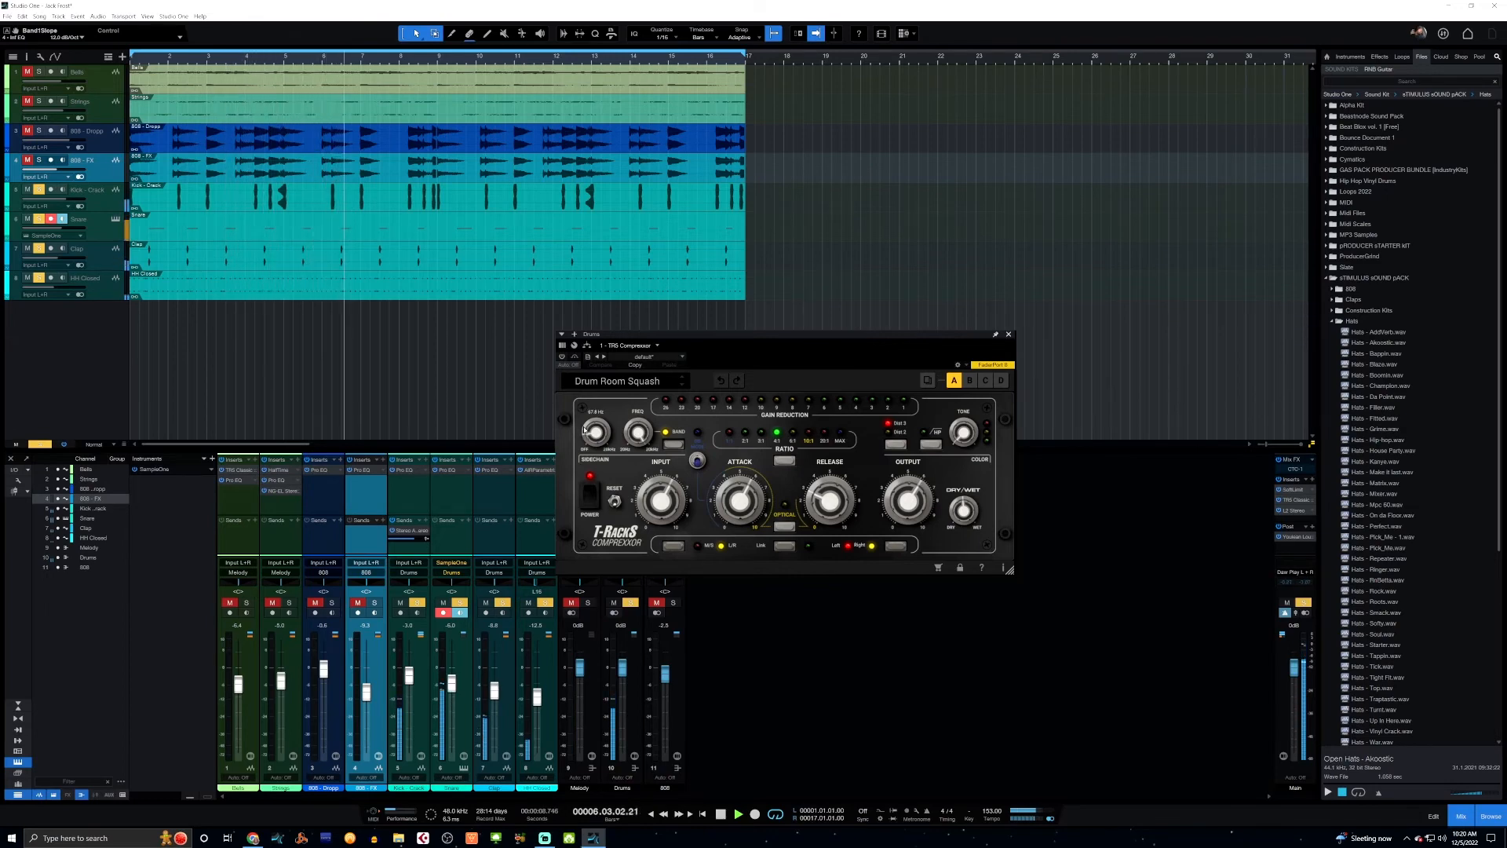
{"action": "key", "text": "space"}
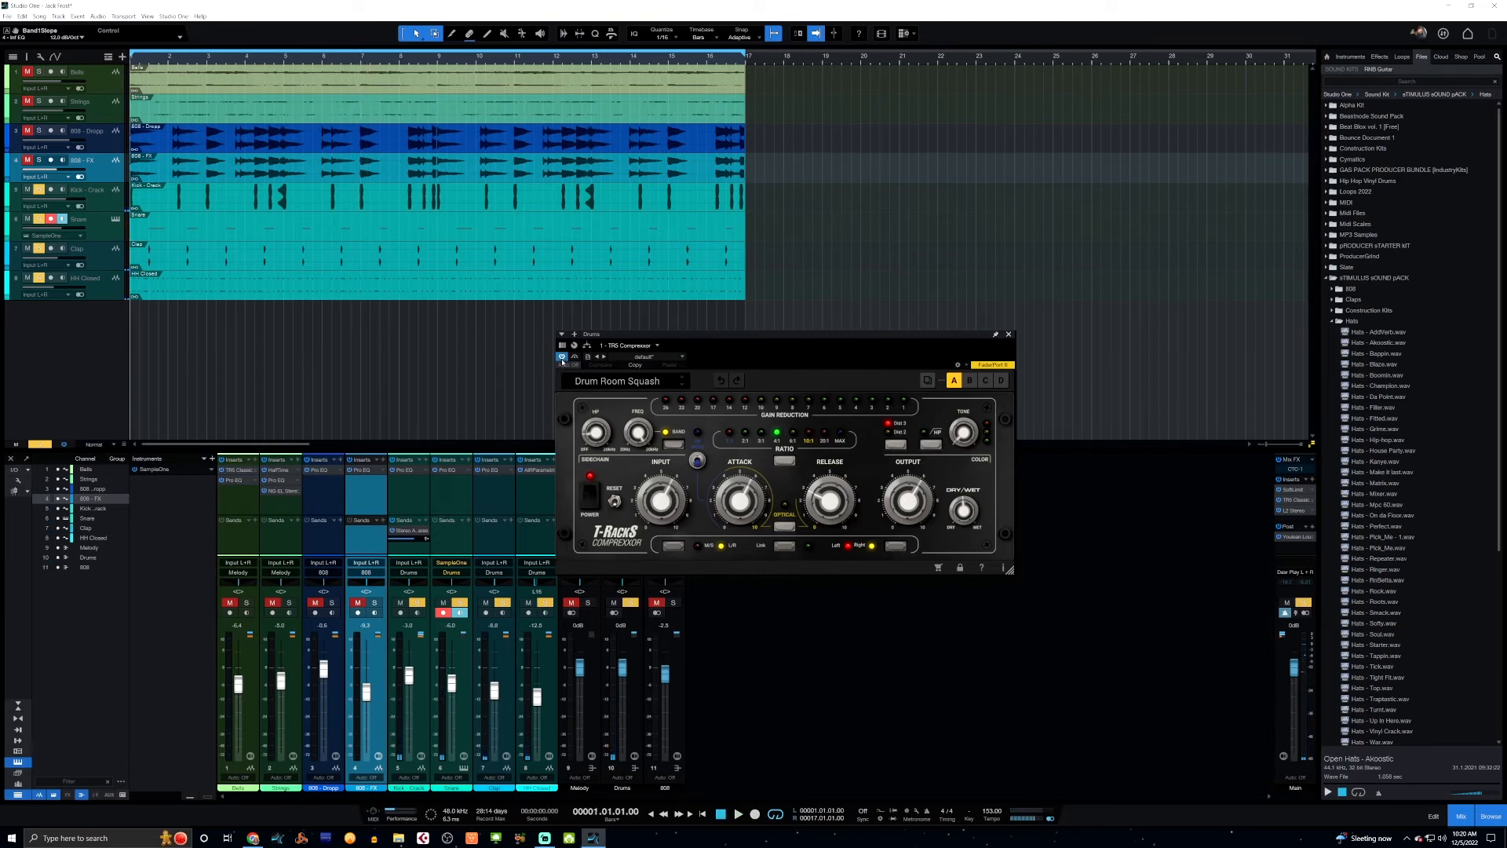
{"action": "key", "text": "space"}
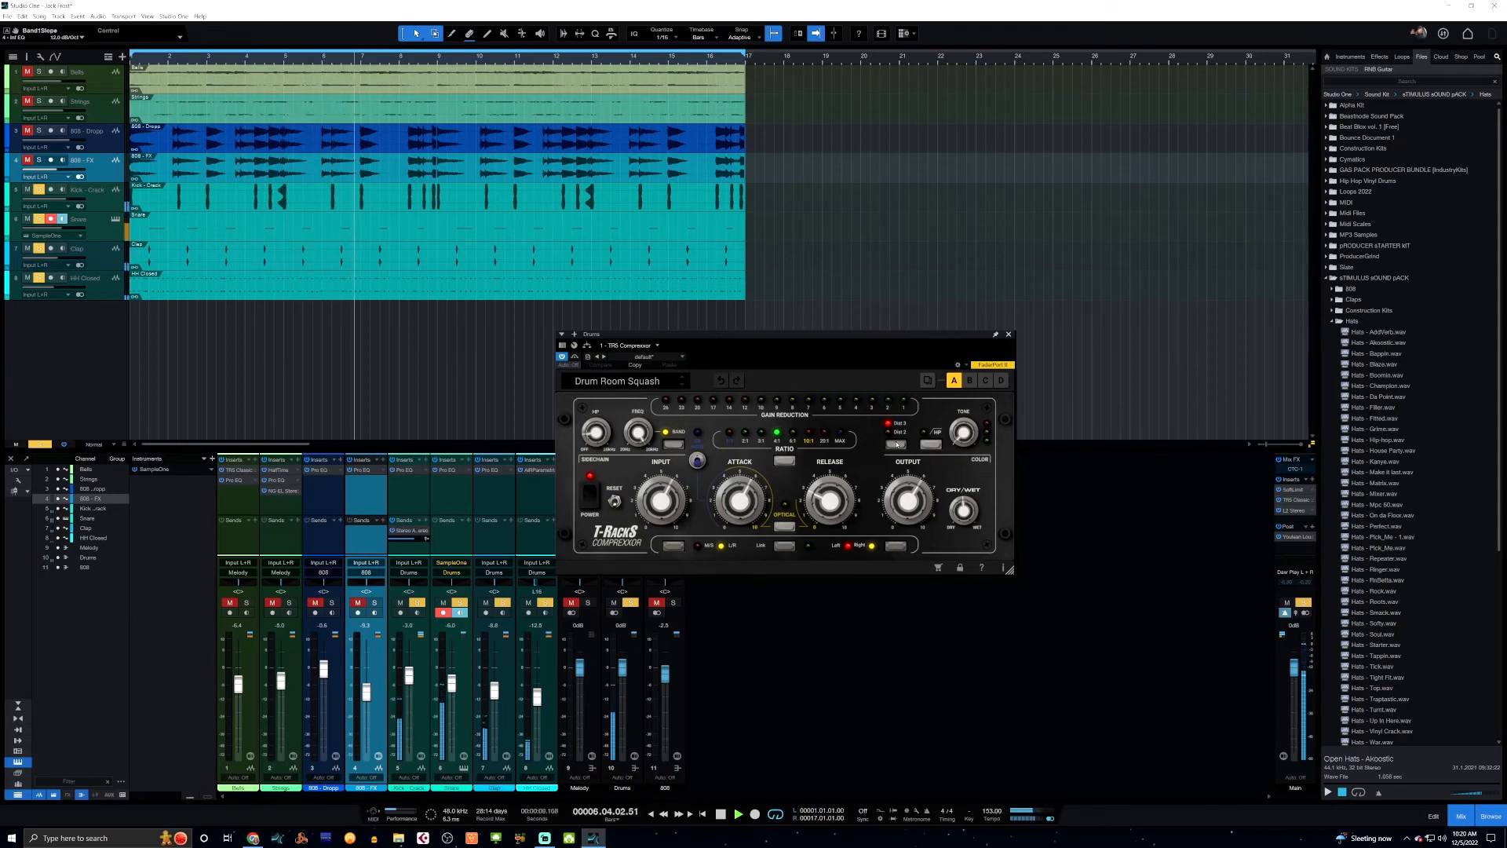
Switch the Drums compressor's distortion to Dist 2 and toggle its HP option on and back off while listening.
{"action": "left_click", "coordinate": [896, 444]}
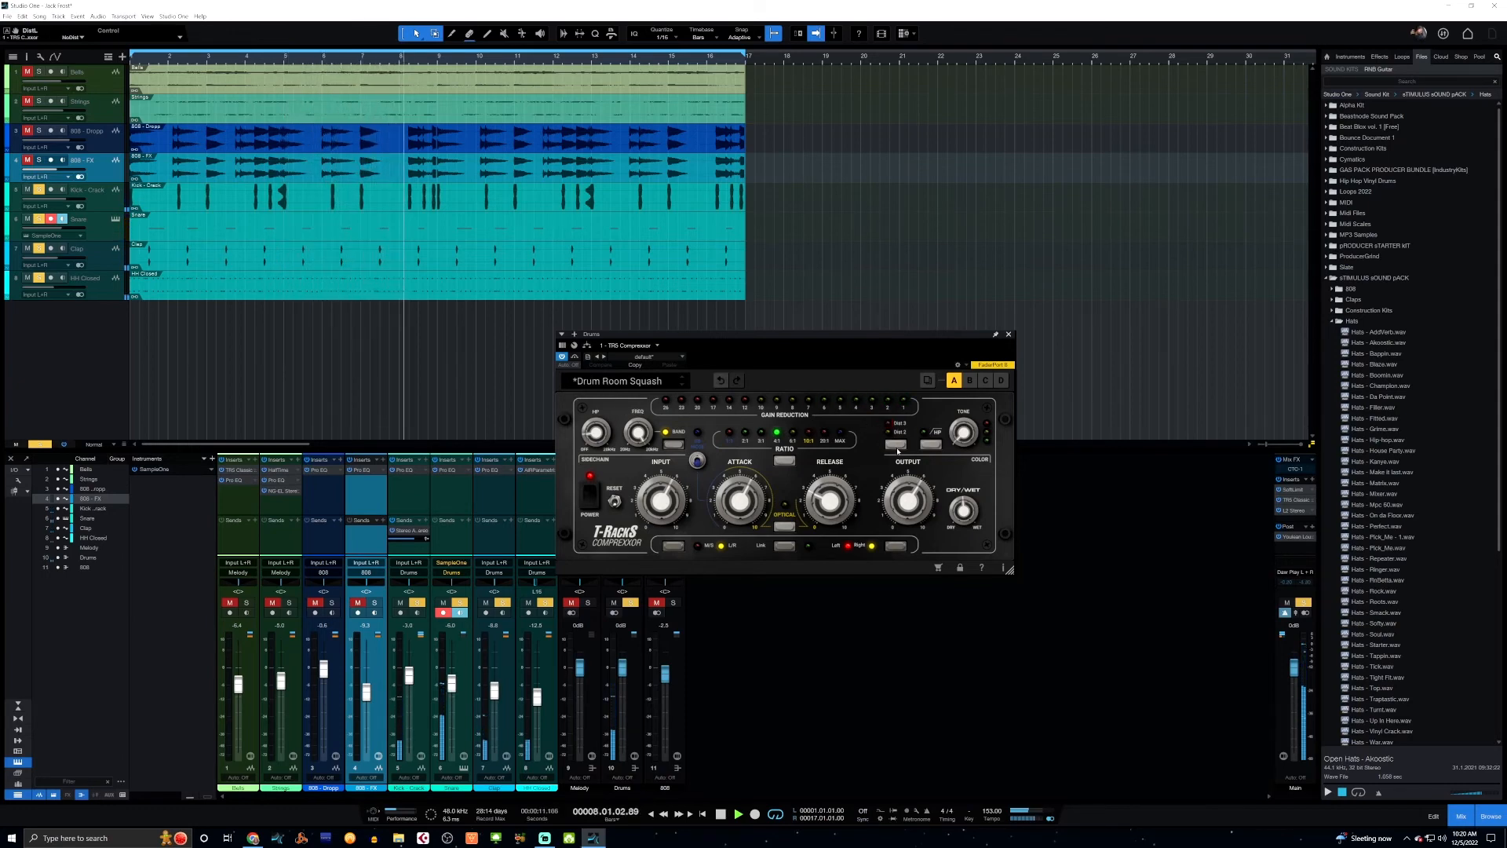
{"action": "left_click", "coordinate": [896, 446]}
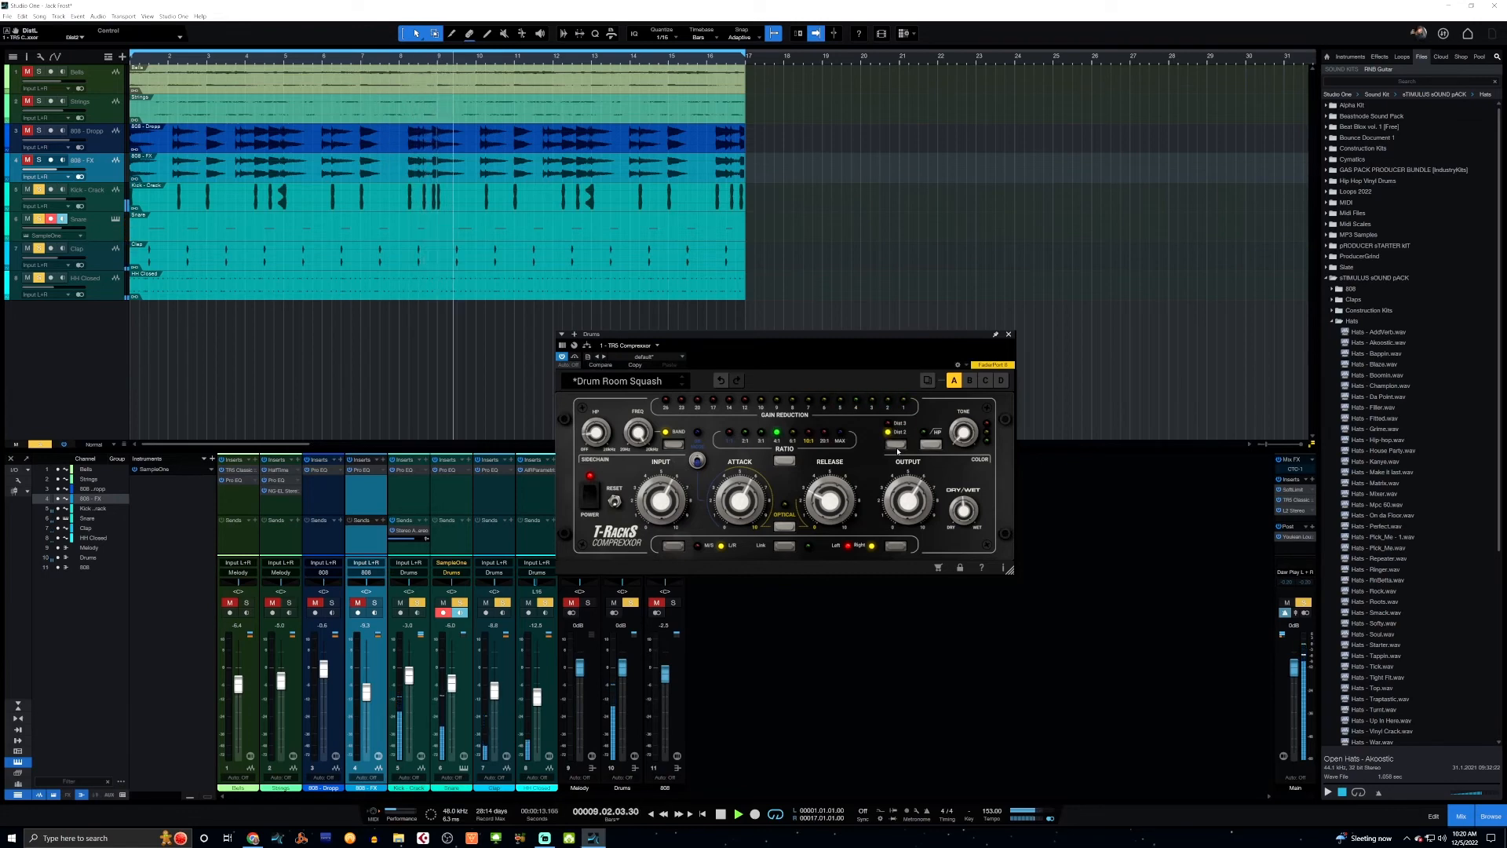
{"action": "left_click", "coordinate": [896, 445]}
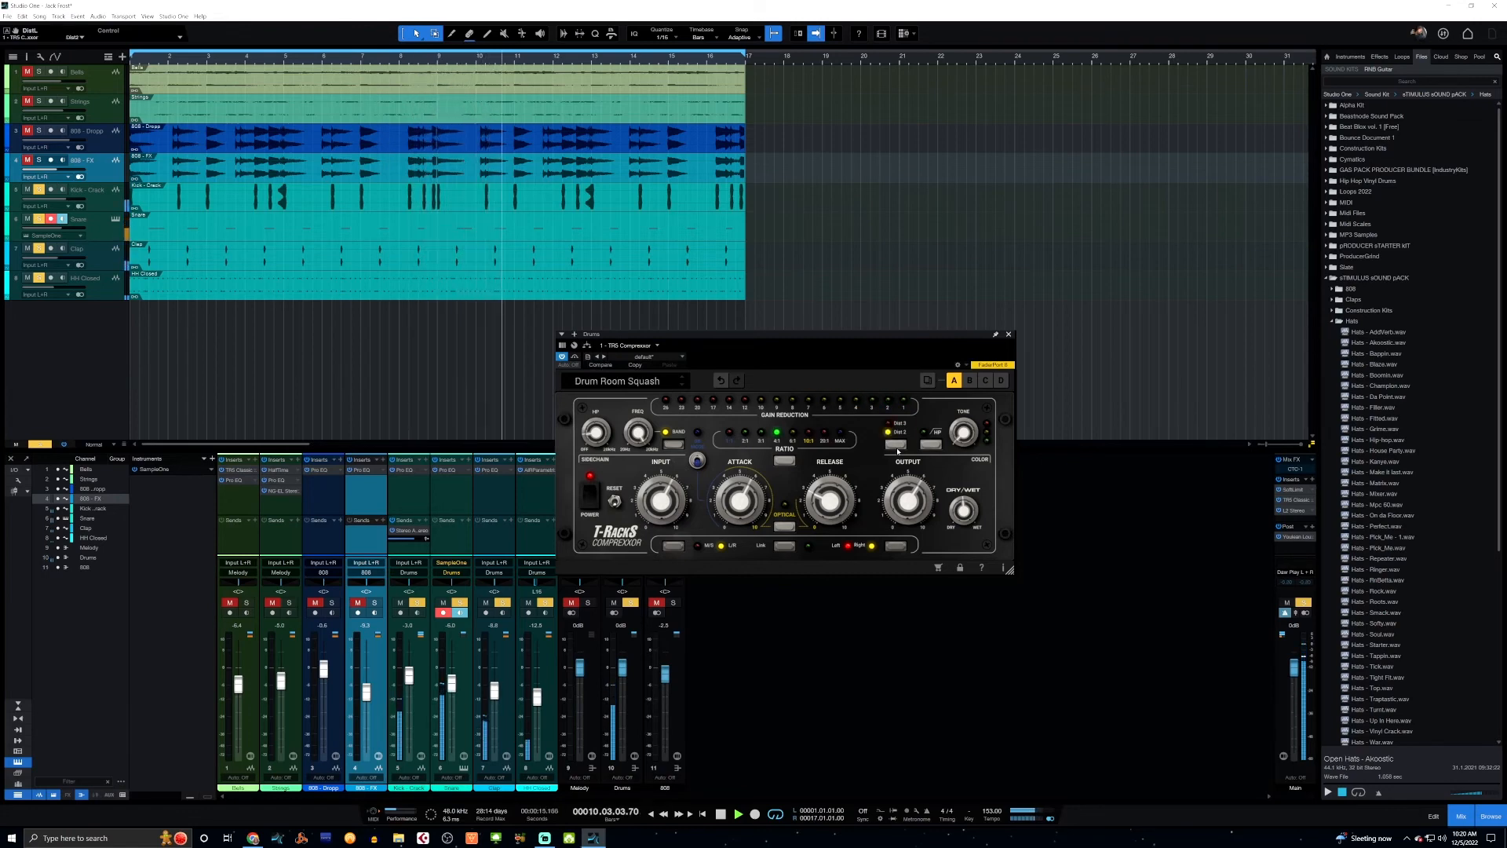
{"action": "left_click", "coordinate": [931, 446]}
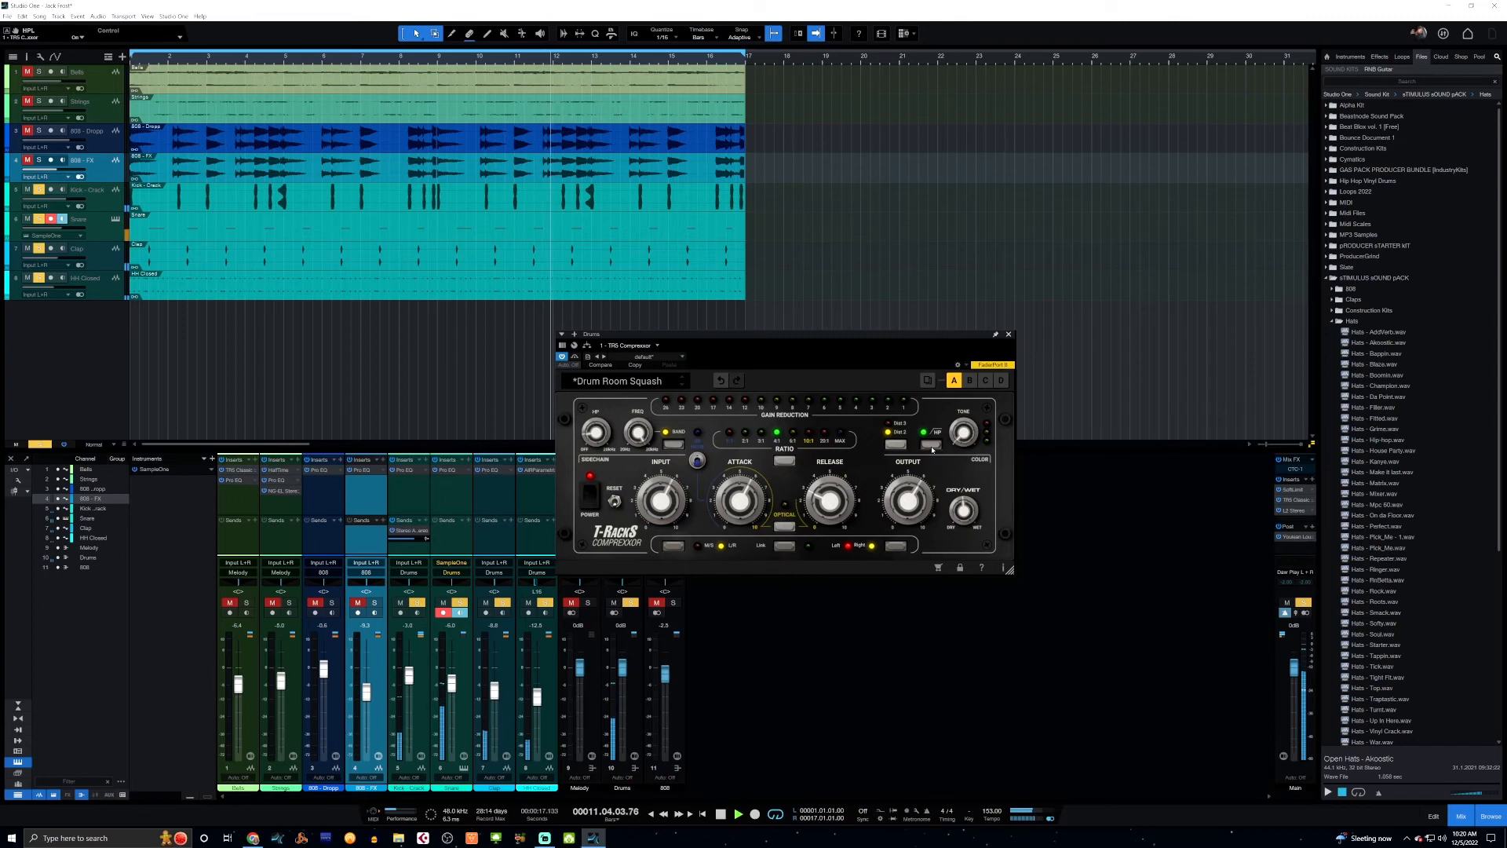
{"action": "left_click", "coordinate": [931, 446]}
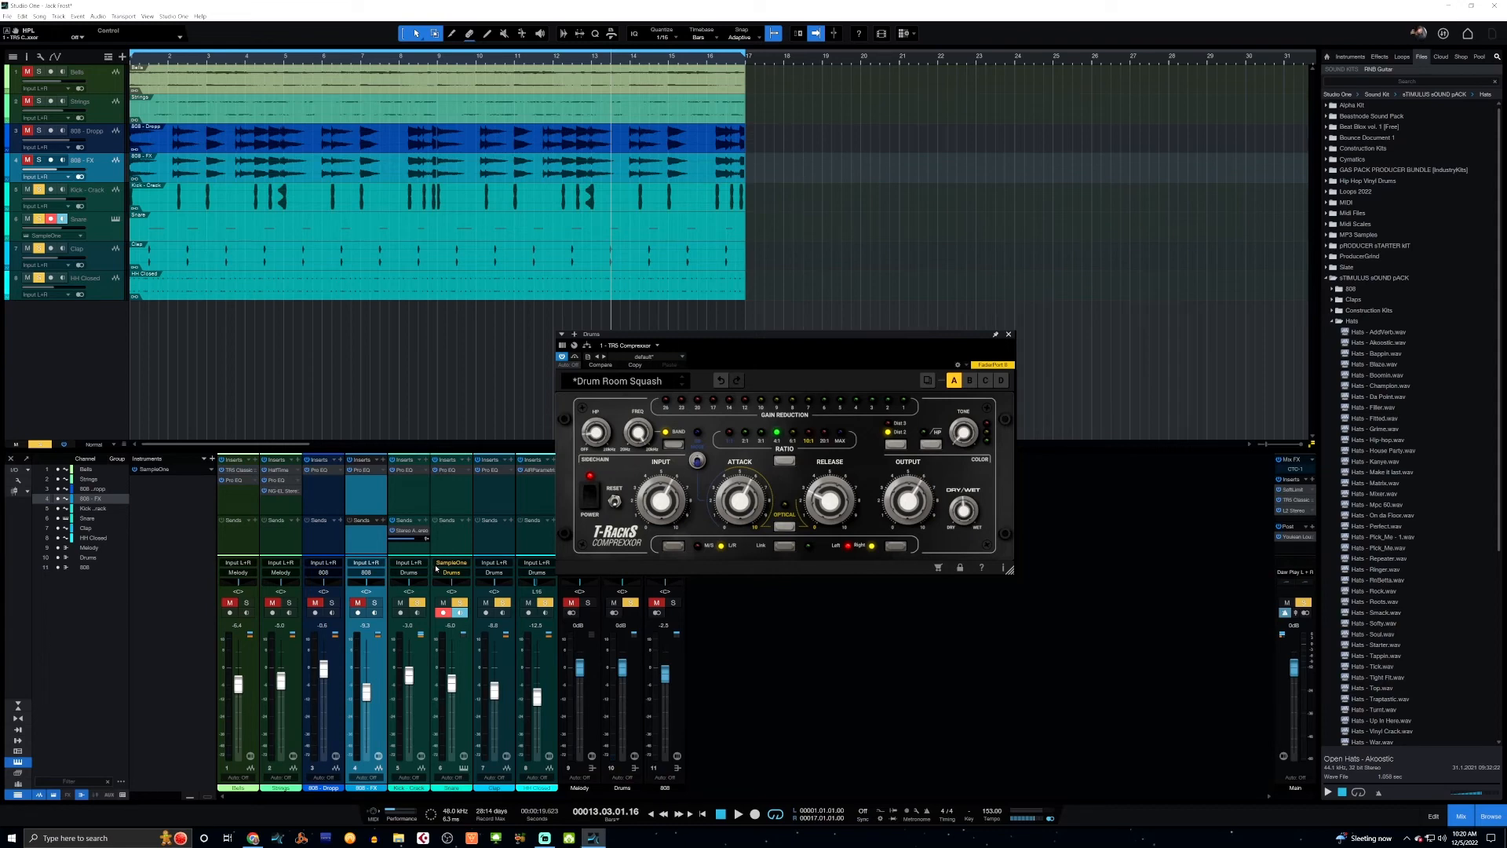
Clear all solos, play the full beat from the start, and close the Drums compressor window.
{"action": "key", "text": "shift+s"}
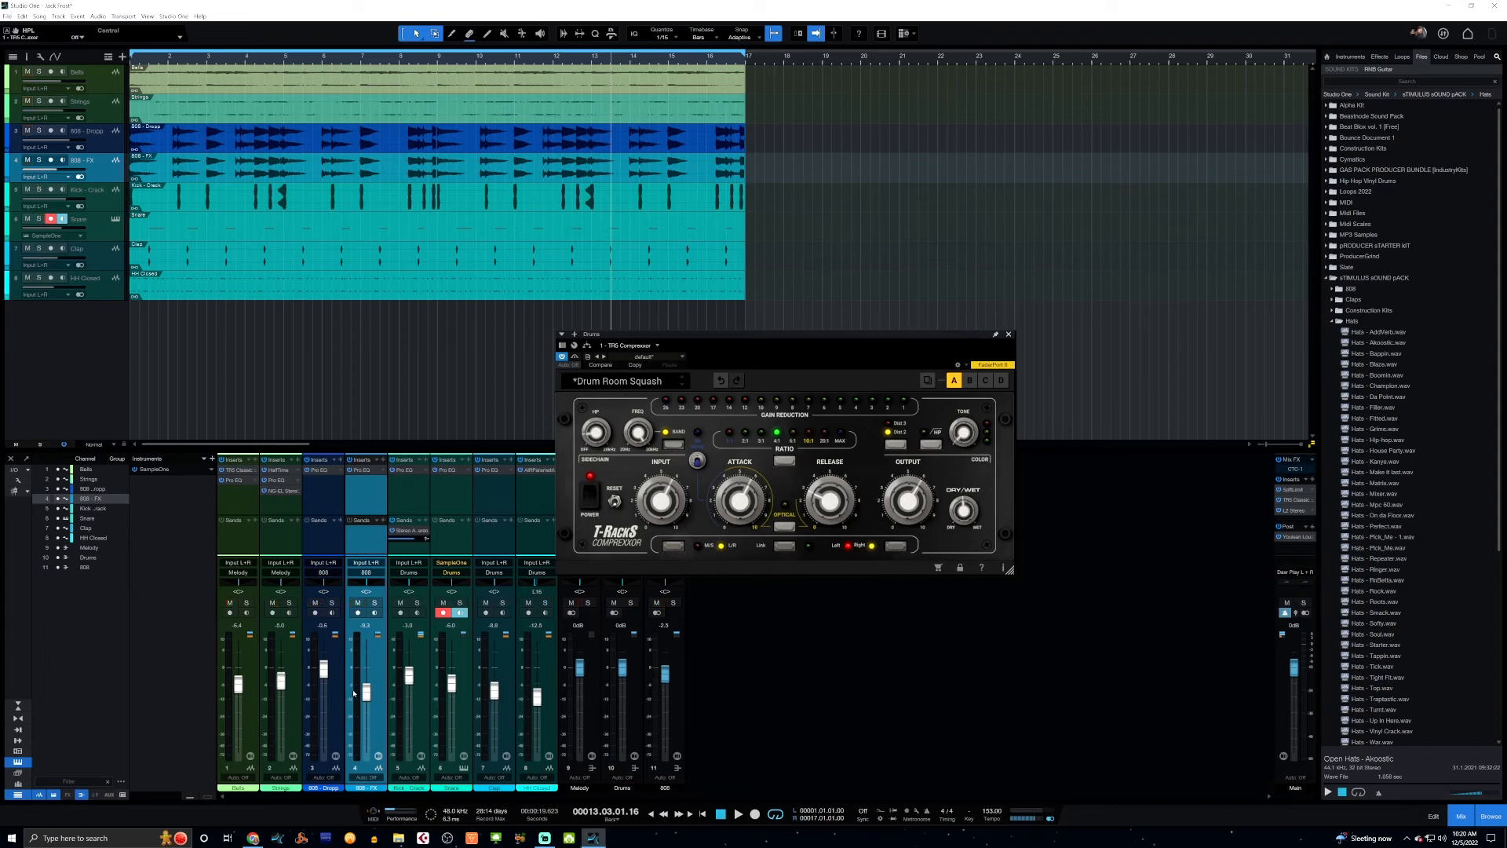
{"action": "key", "text": "Home"}
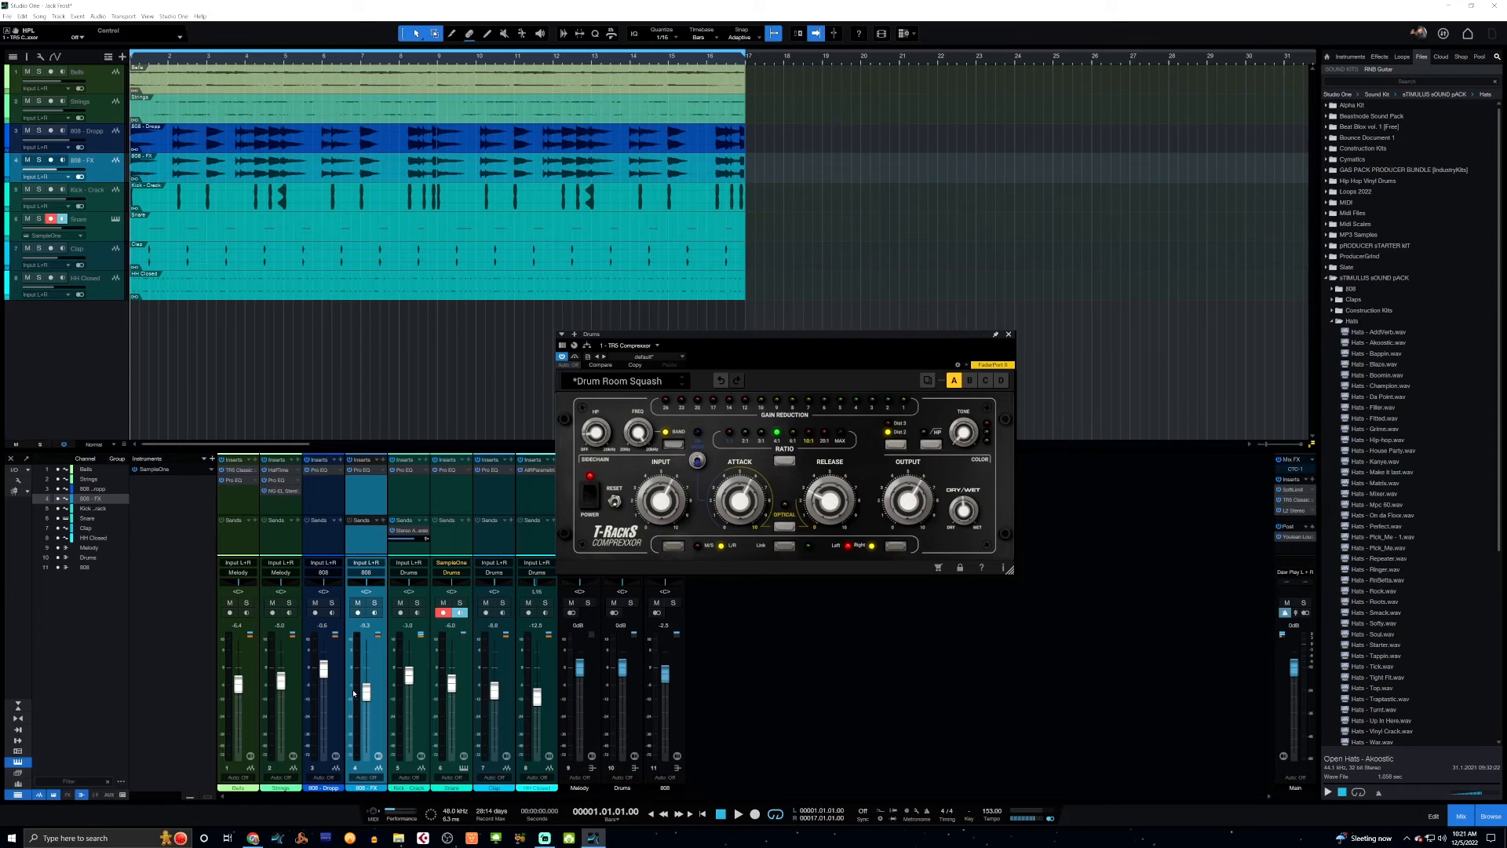
{"action": "key", "text": "space"}
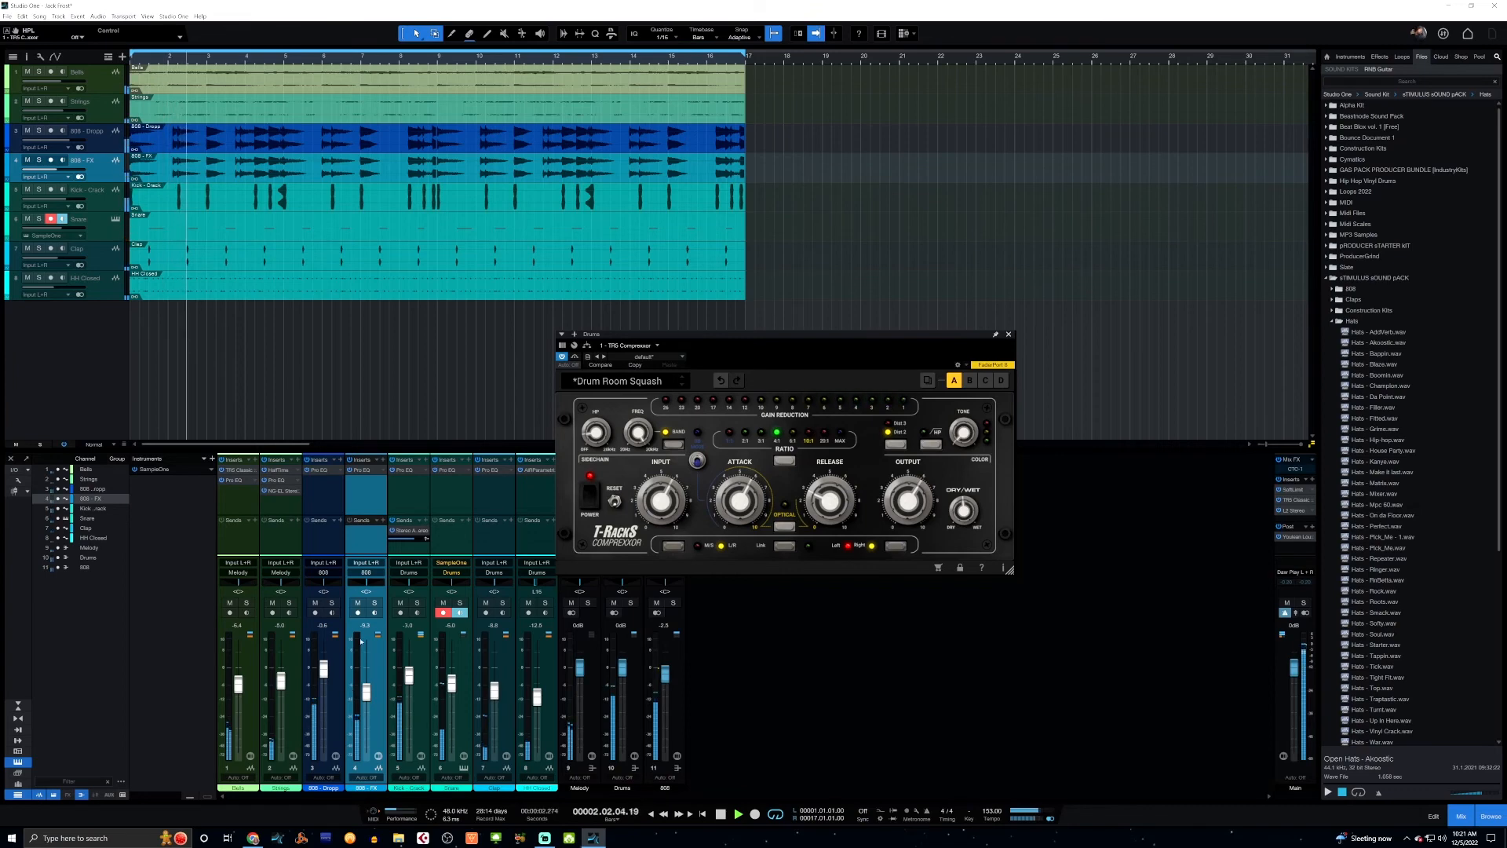
{"action": "left_click", "coordinate": [1009, 335]}
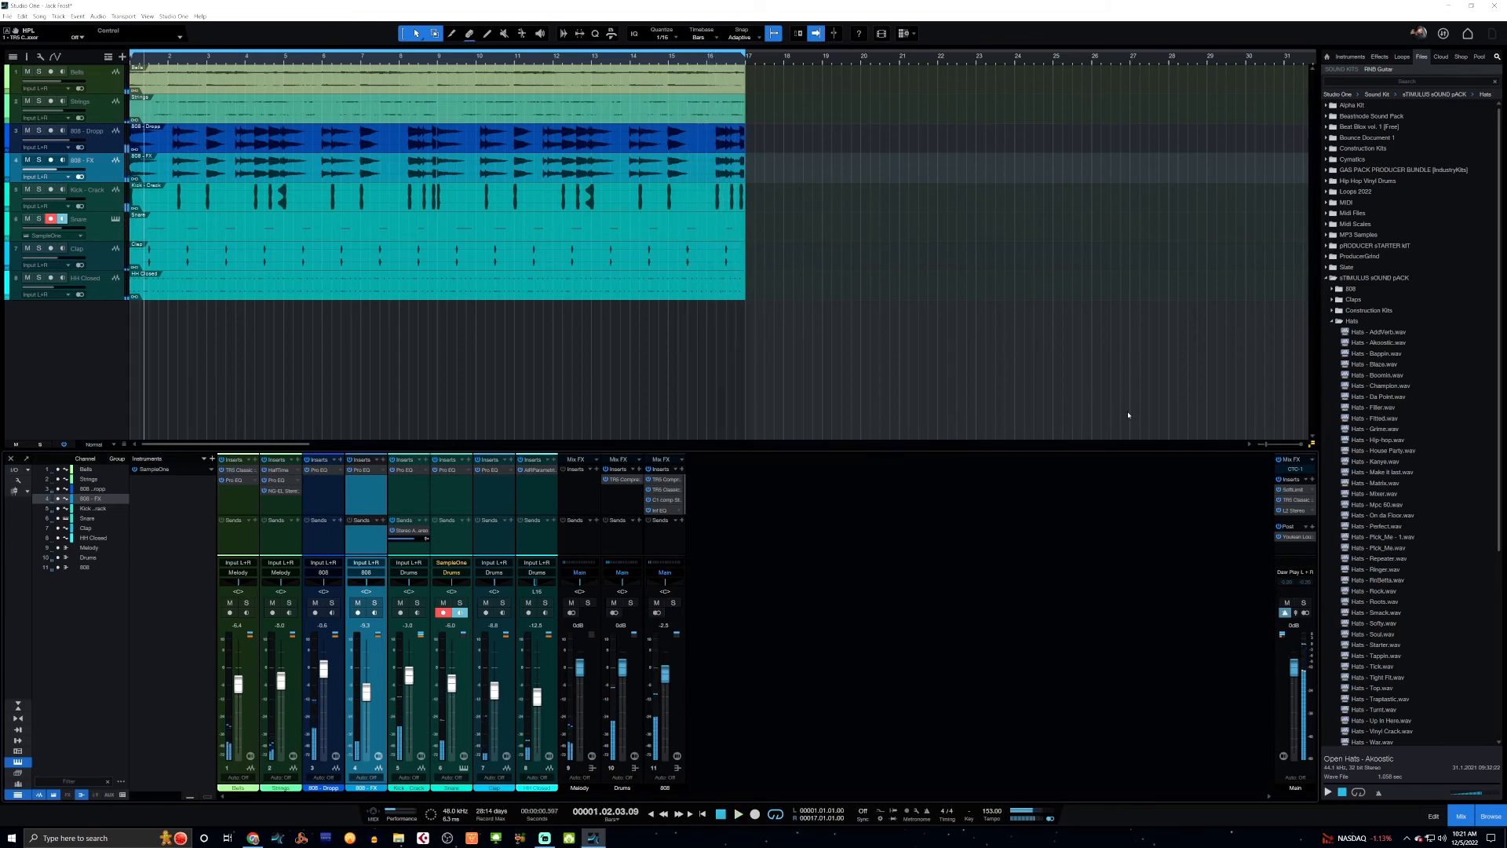
Review the Main bus's CTC-1 Mix FX, then its SoftLimit, T-RackS Classic Clipper and L2 Ultramaximizer inserts, and close the plug-in window.
{"action": "left_click", "coordinate": [1295, 470]}
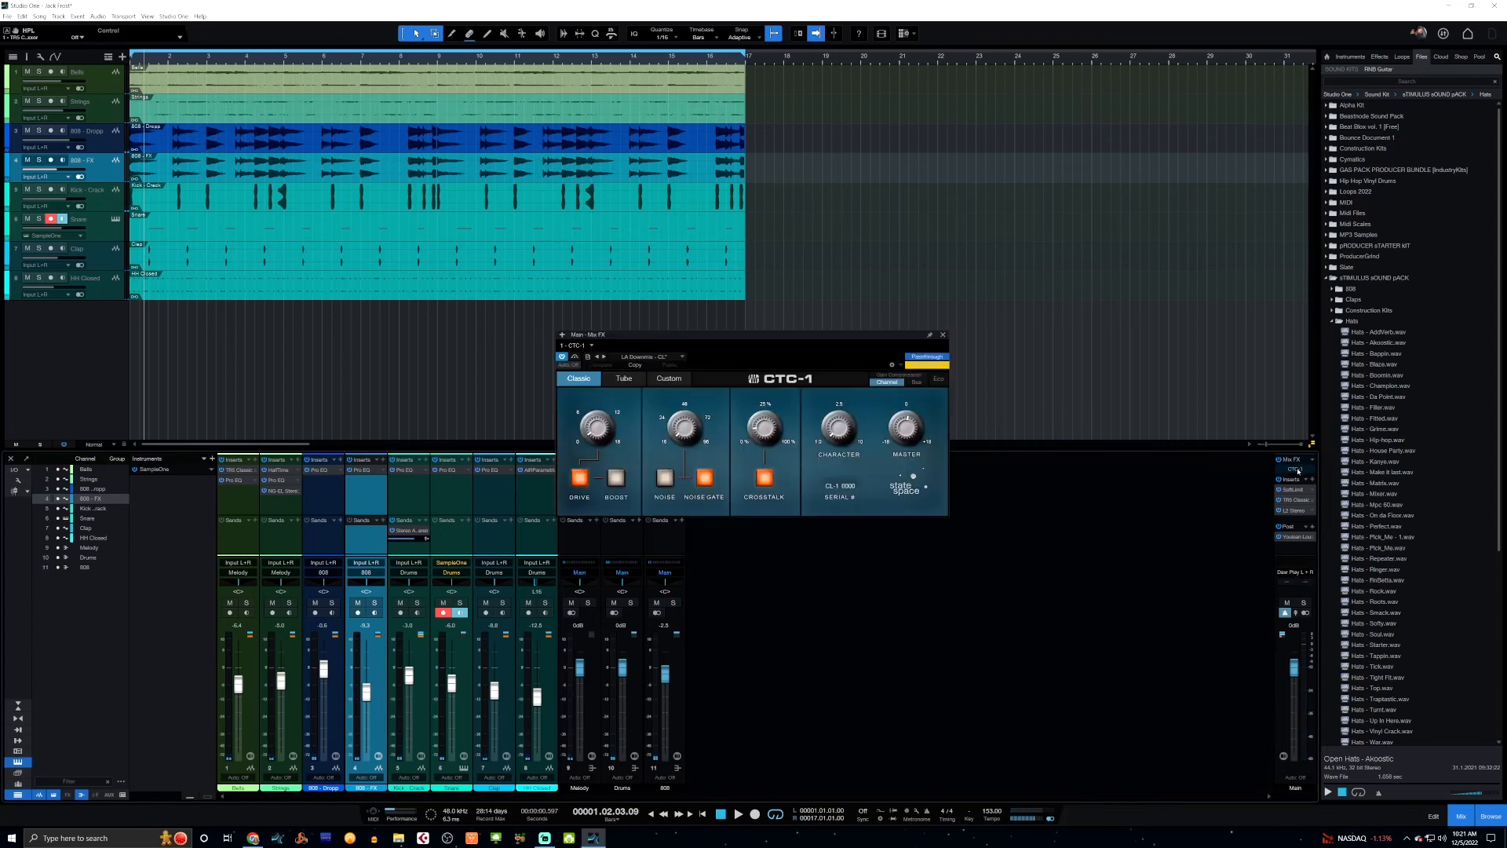
{"action": "left_click", "coordinate": [944, 336]}
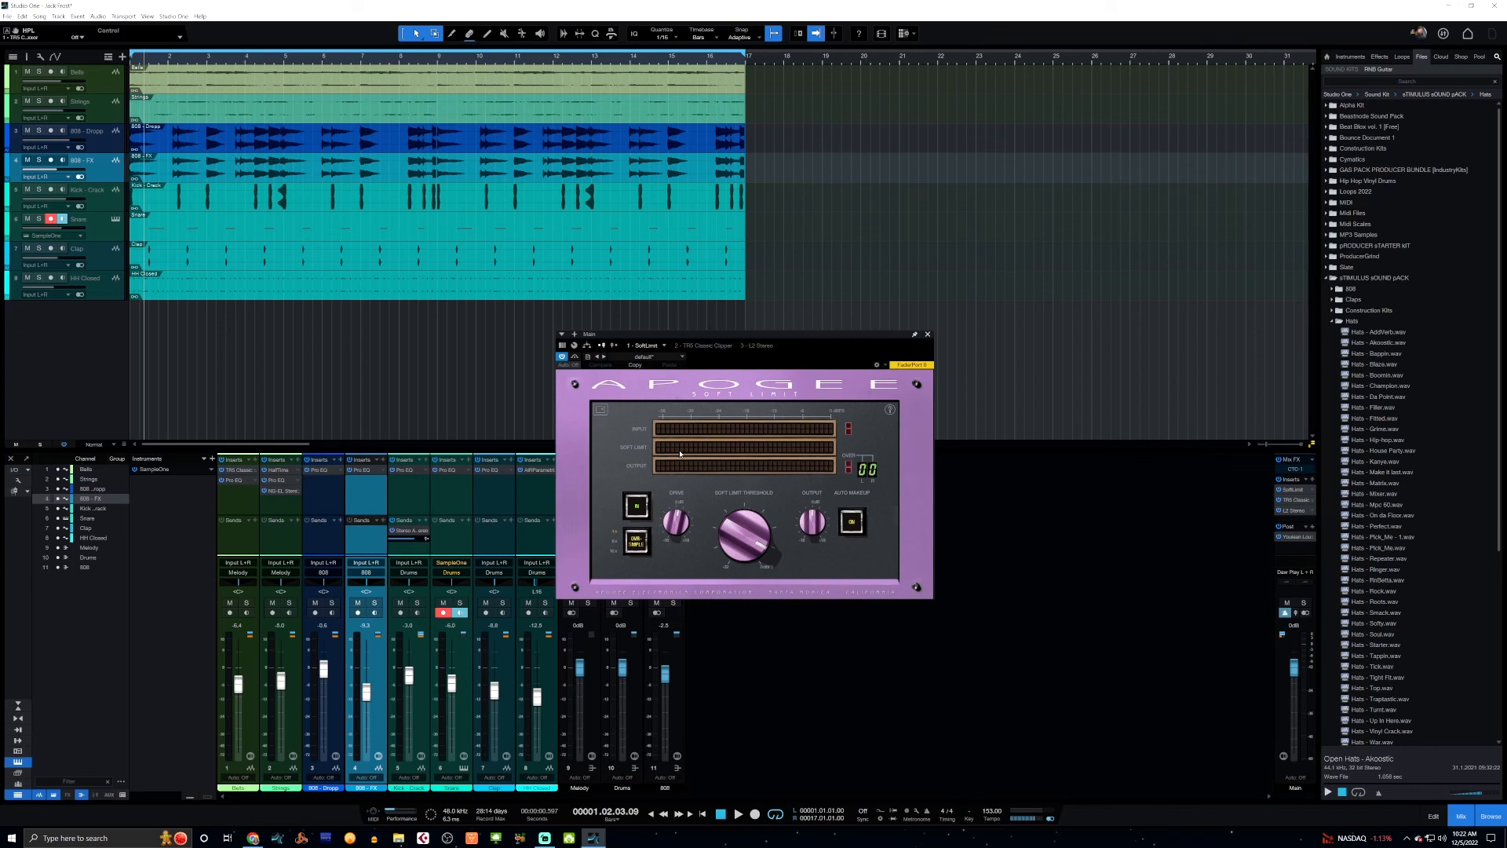
{"action": "key", "text": "space"}
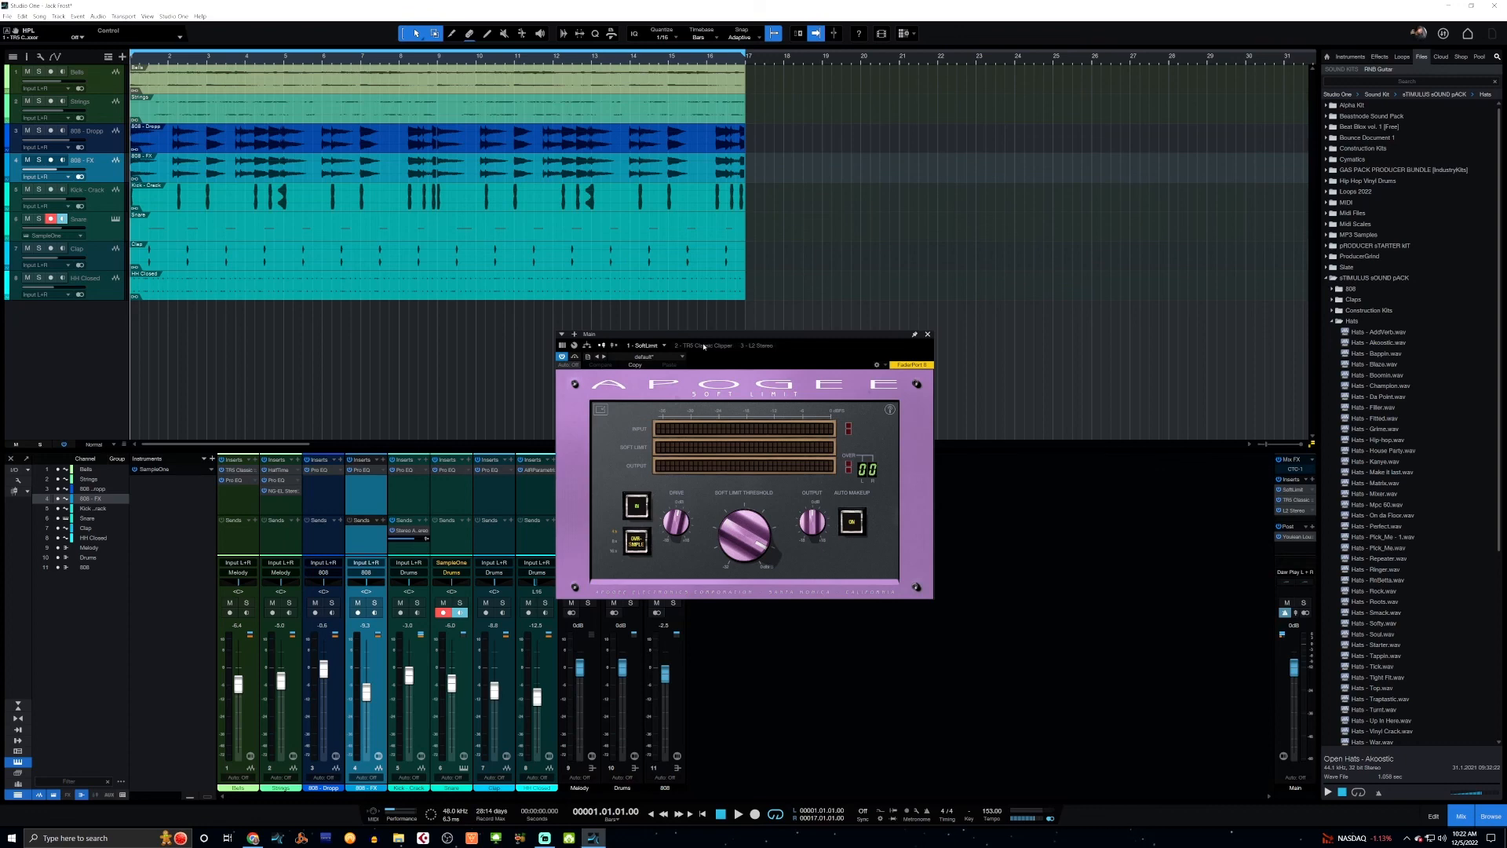
{"action": "mouse_move", "coordinate": [664, 533]}
{"action": "left_click", "coordinate": [701, 346]}
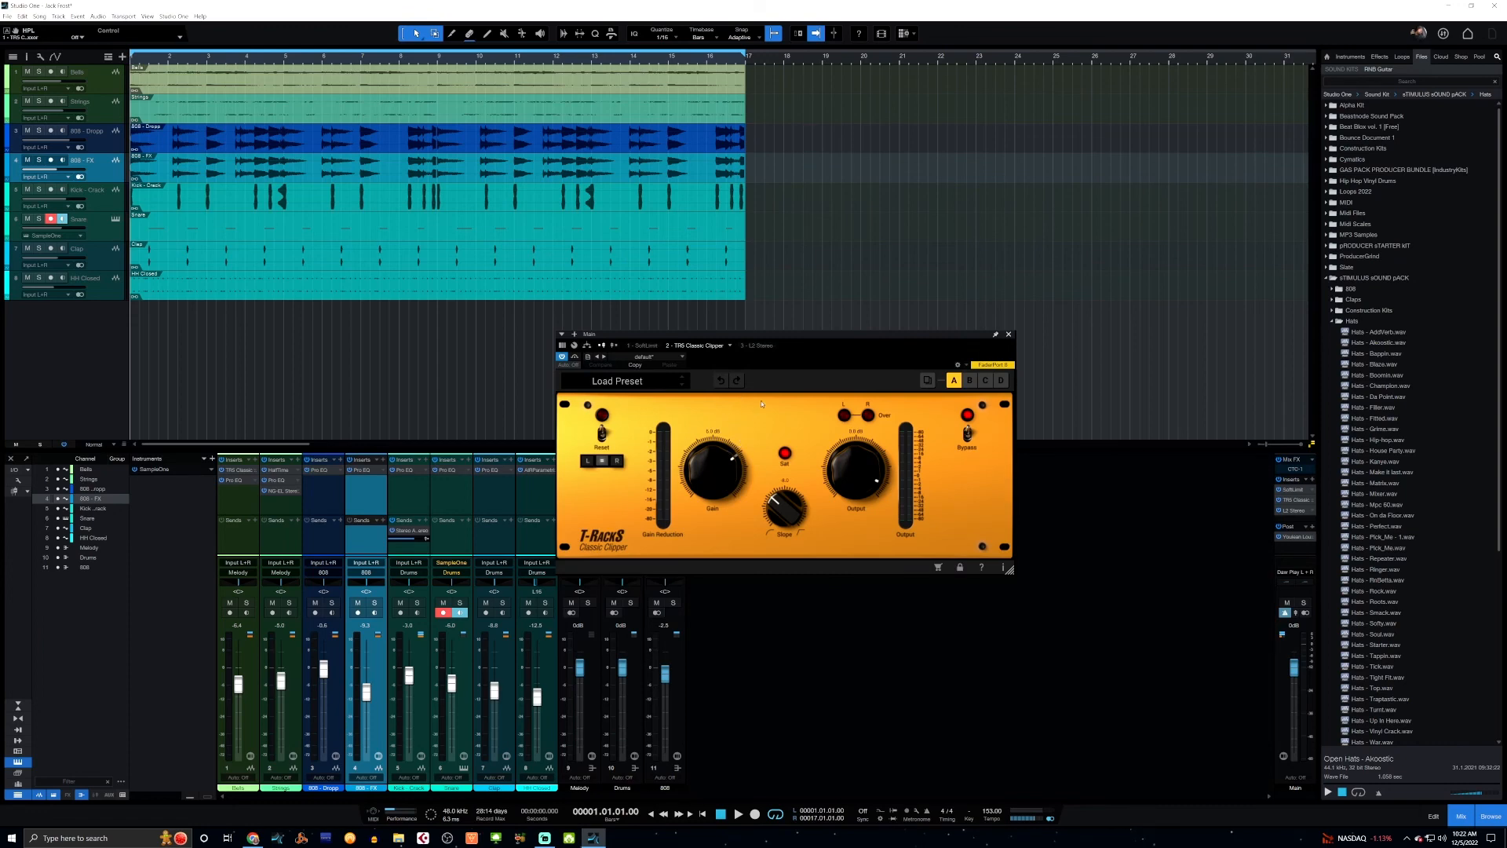
{"action": "left_click", "coordinate": [763, 346]}
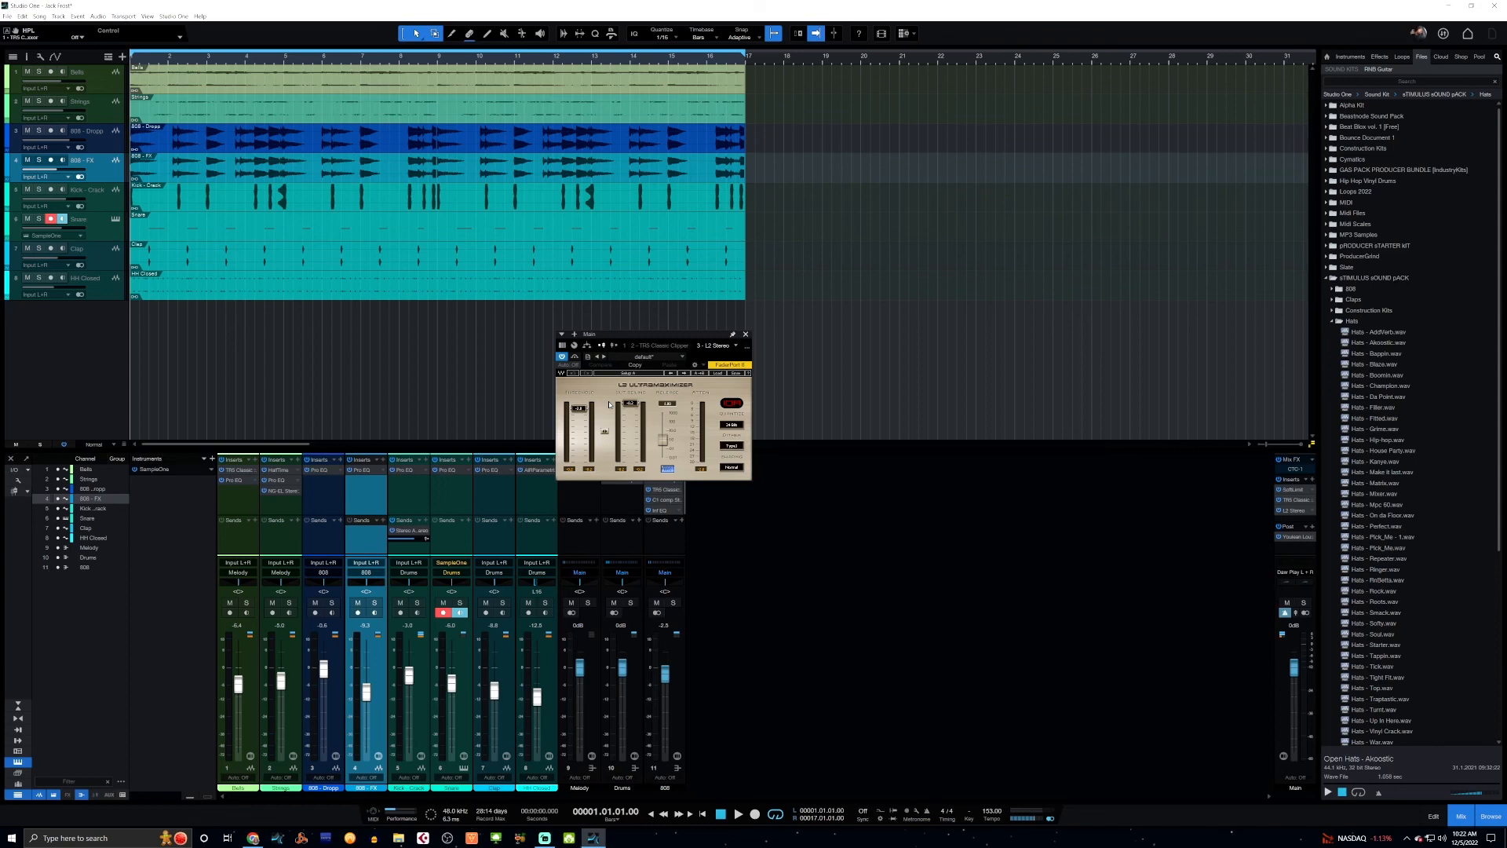
{"action": "left_click", "coordinate": [747, 335]}
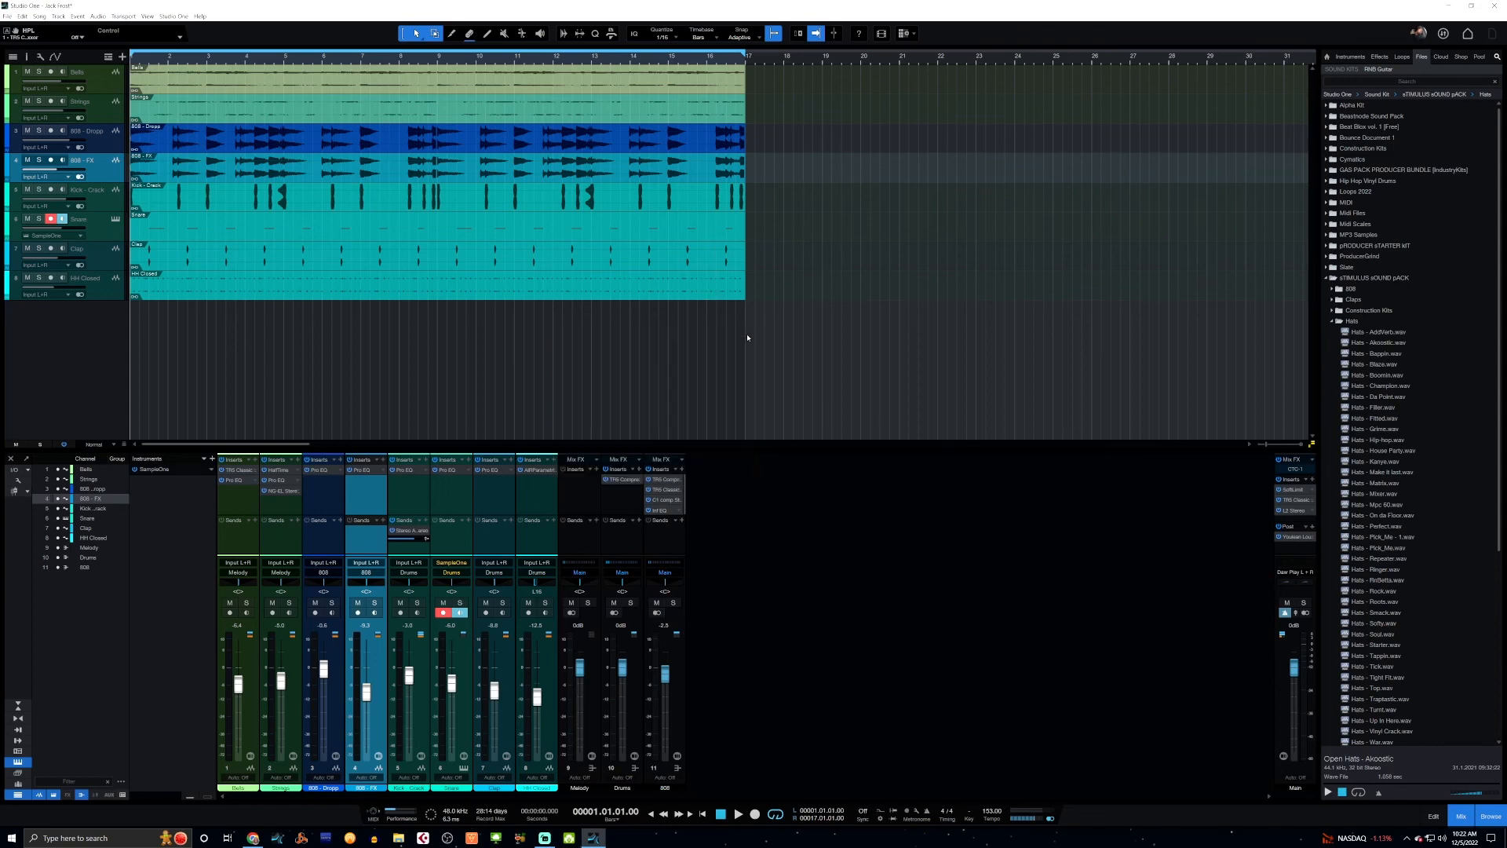